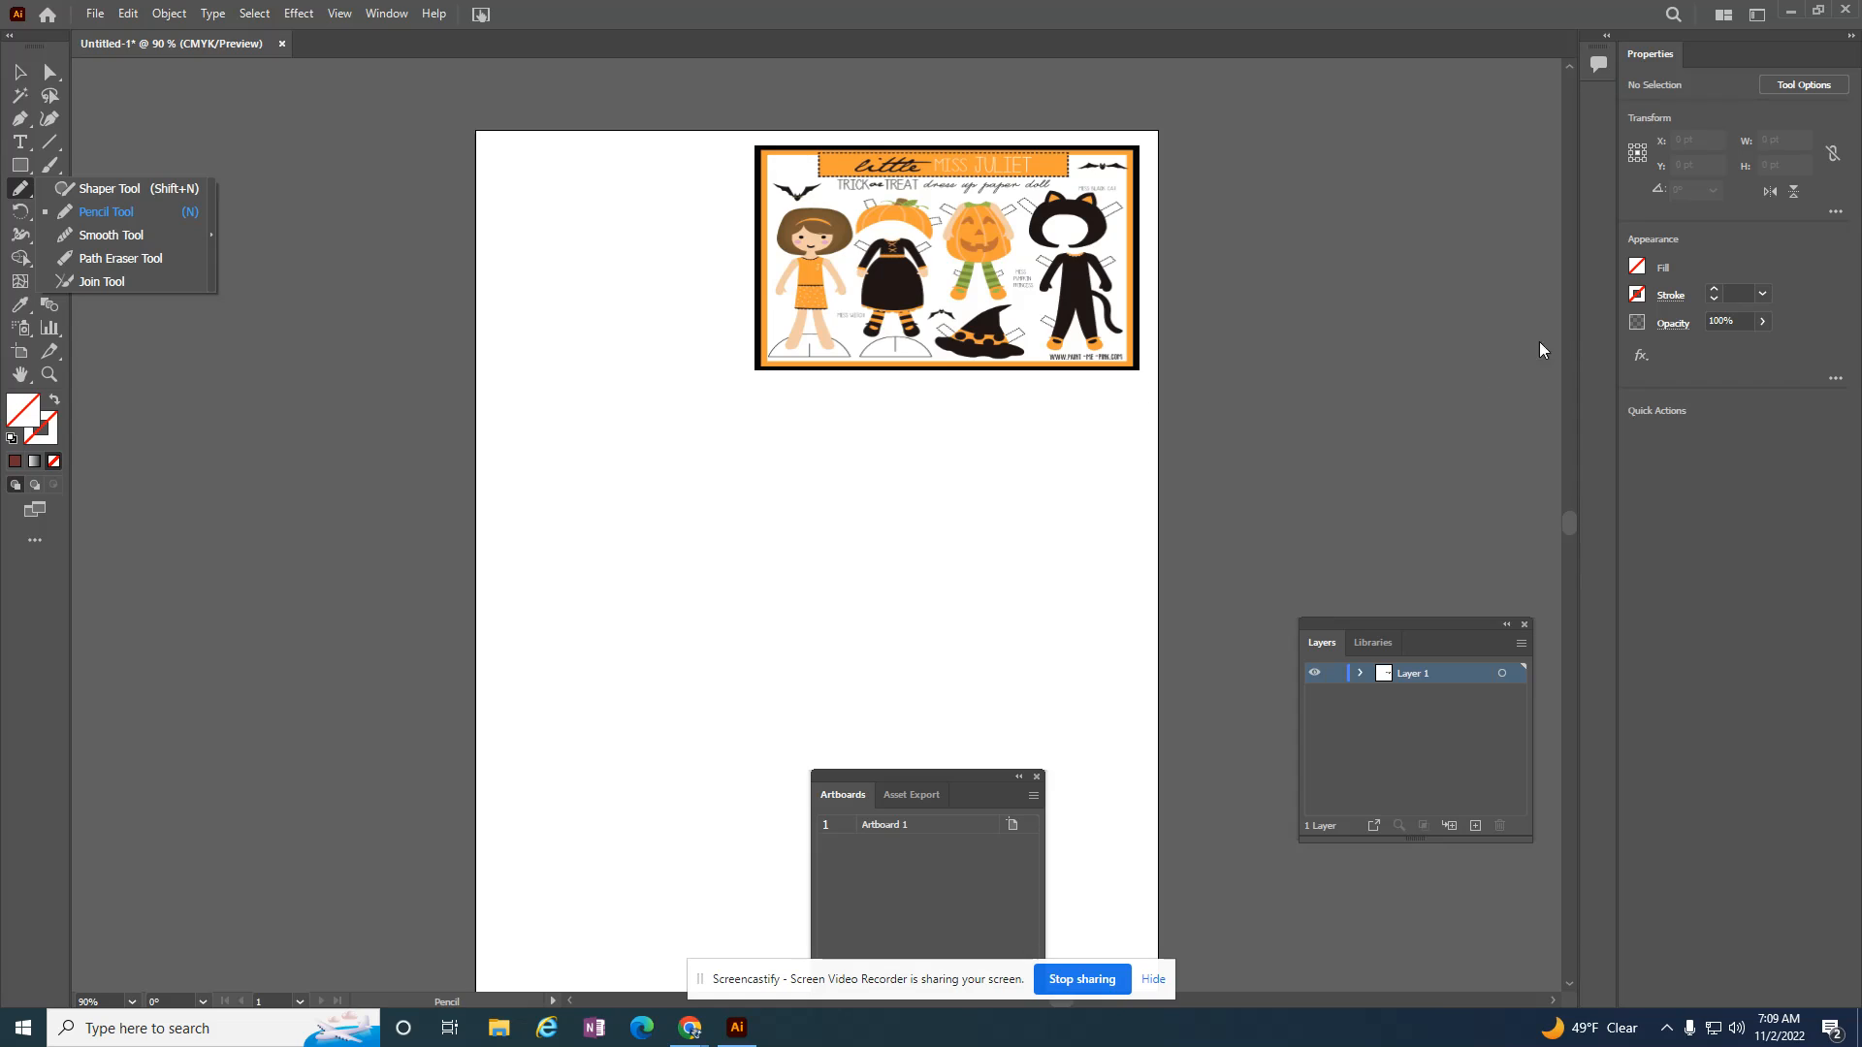
Step: Draw a closed cloud-like shape about 239 × 172 pt with the Pencil tool, using a blue 4 pt stroke and no fill
{"action": "left_click", "coordinate": [146, 201]}
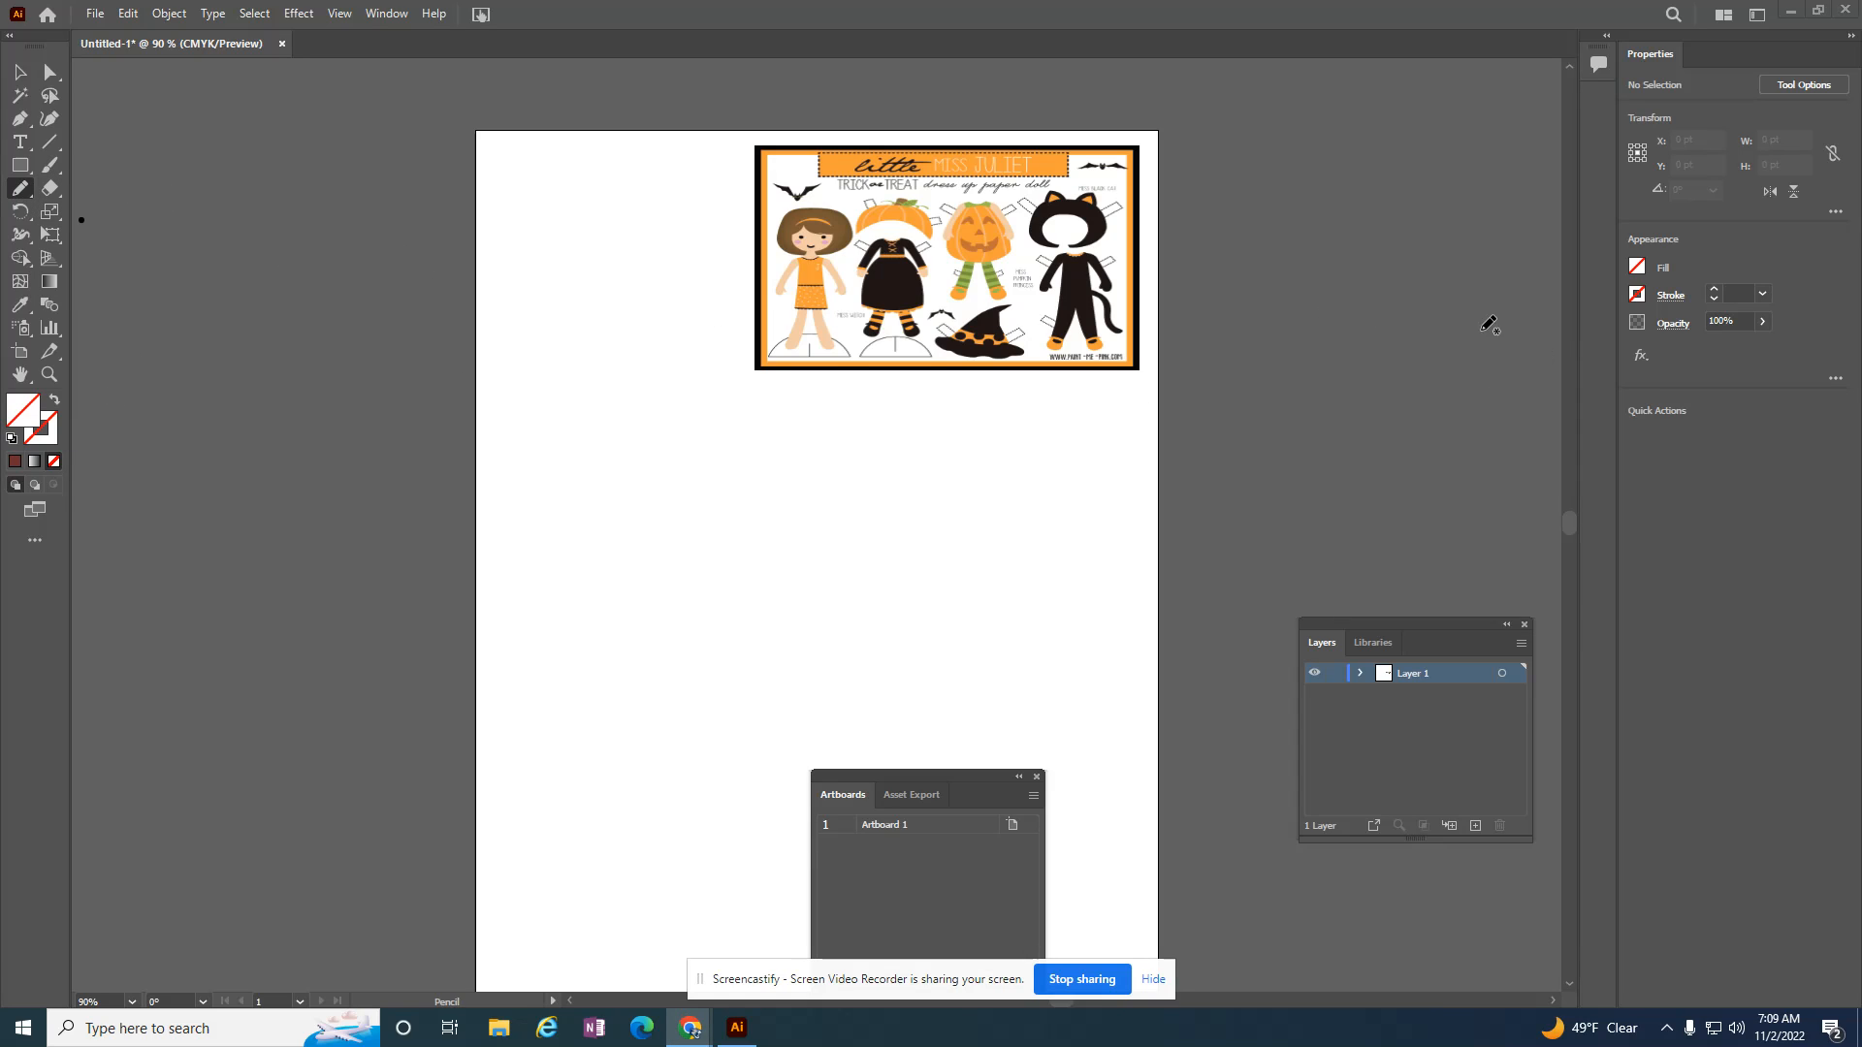
{"action": "left_click", "coordinate": [1639, 301]}
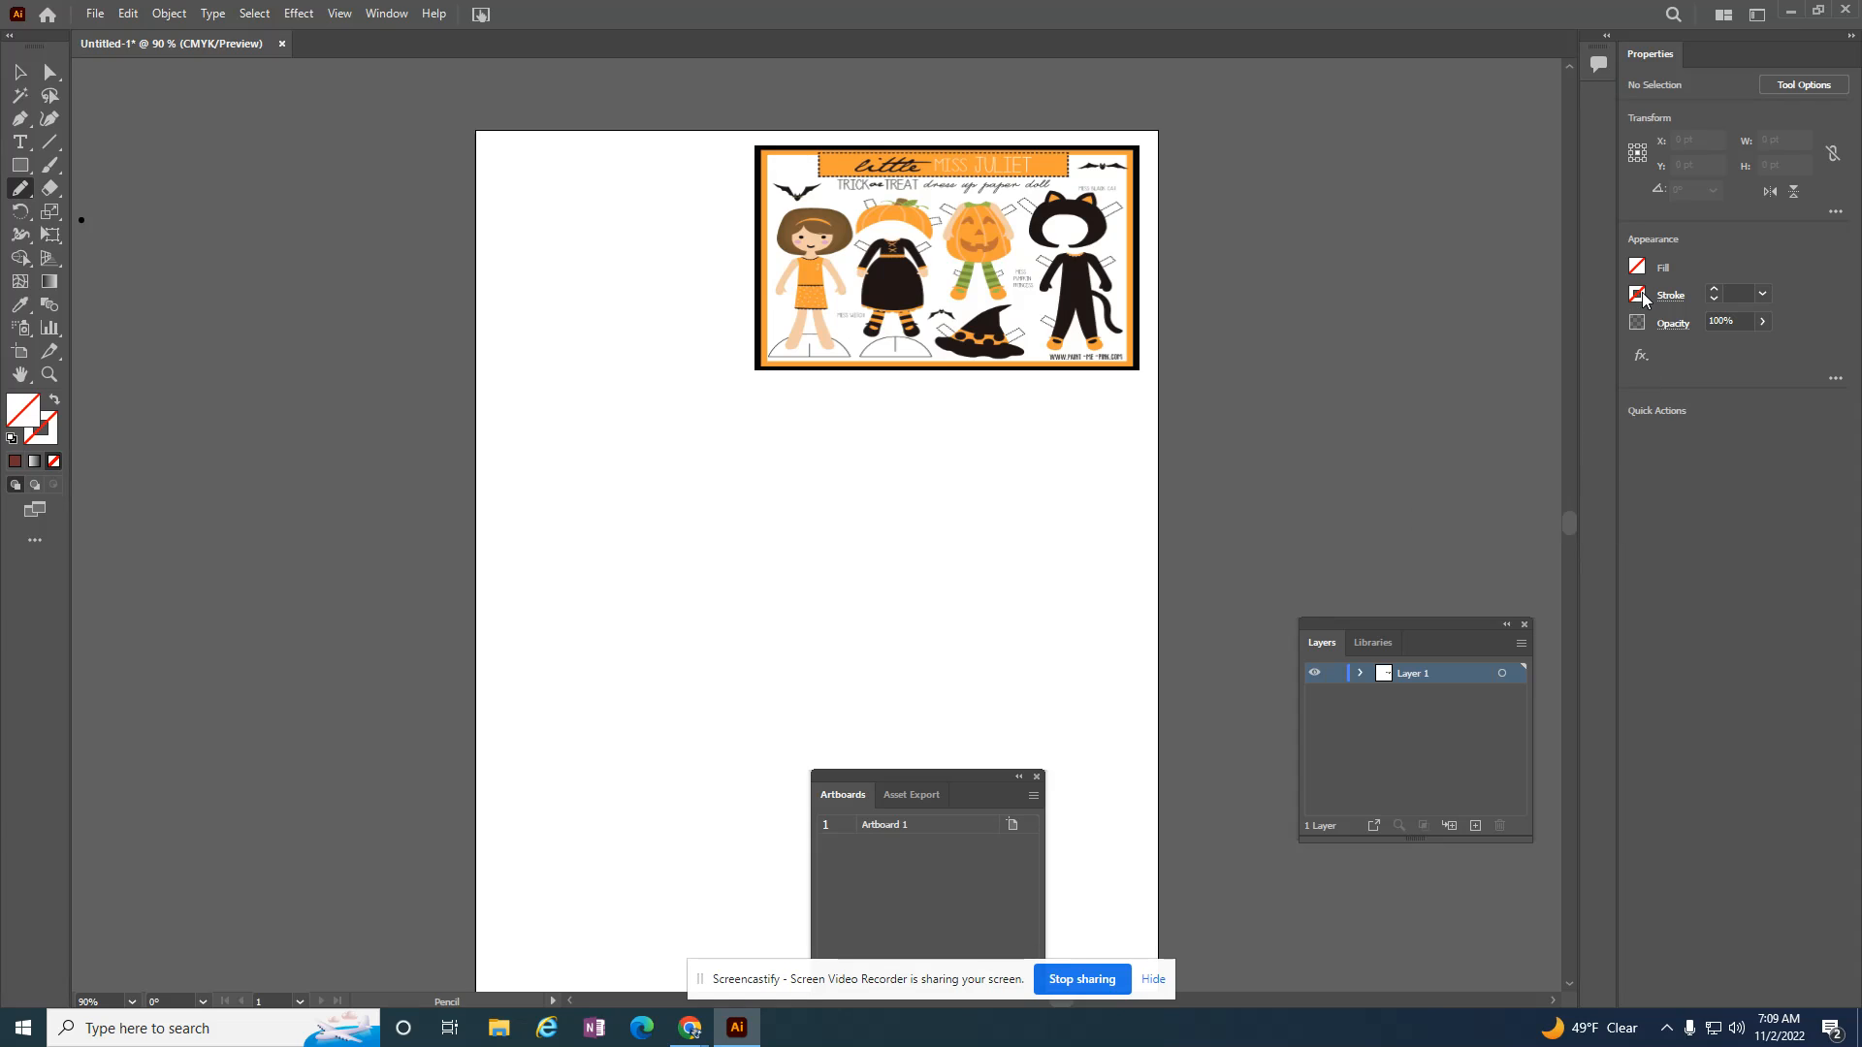
{"action": "left_click", "coordinate": [1639, 296]}
{"action": "left_click", "coordinate": [1519, 369]}
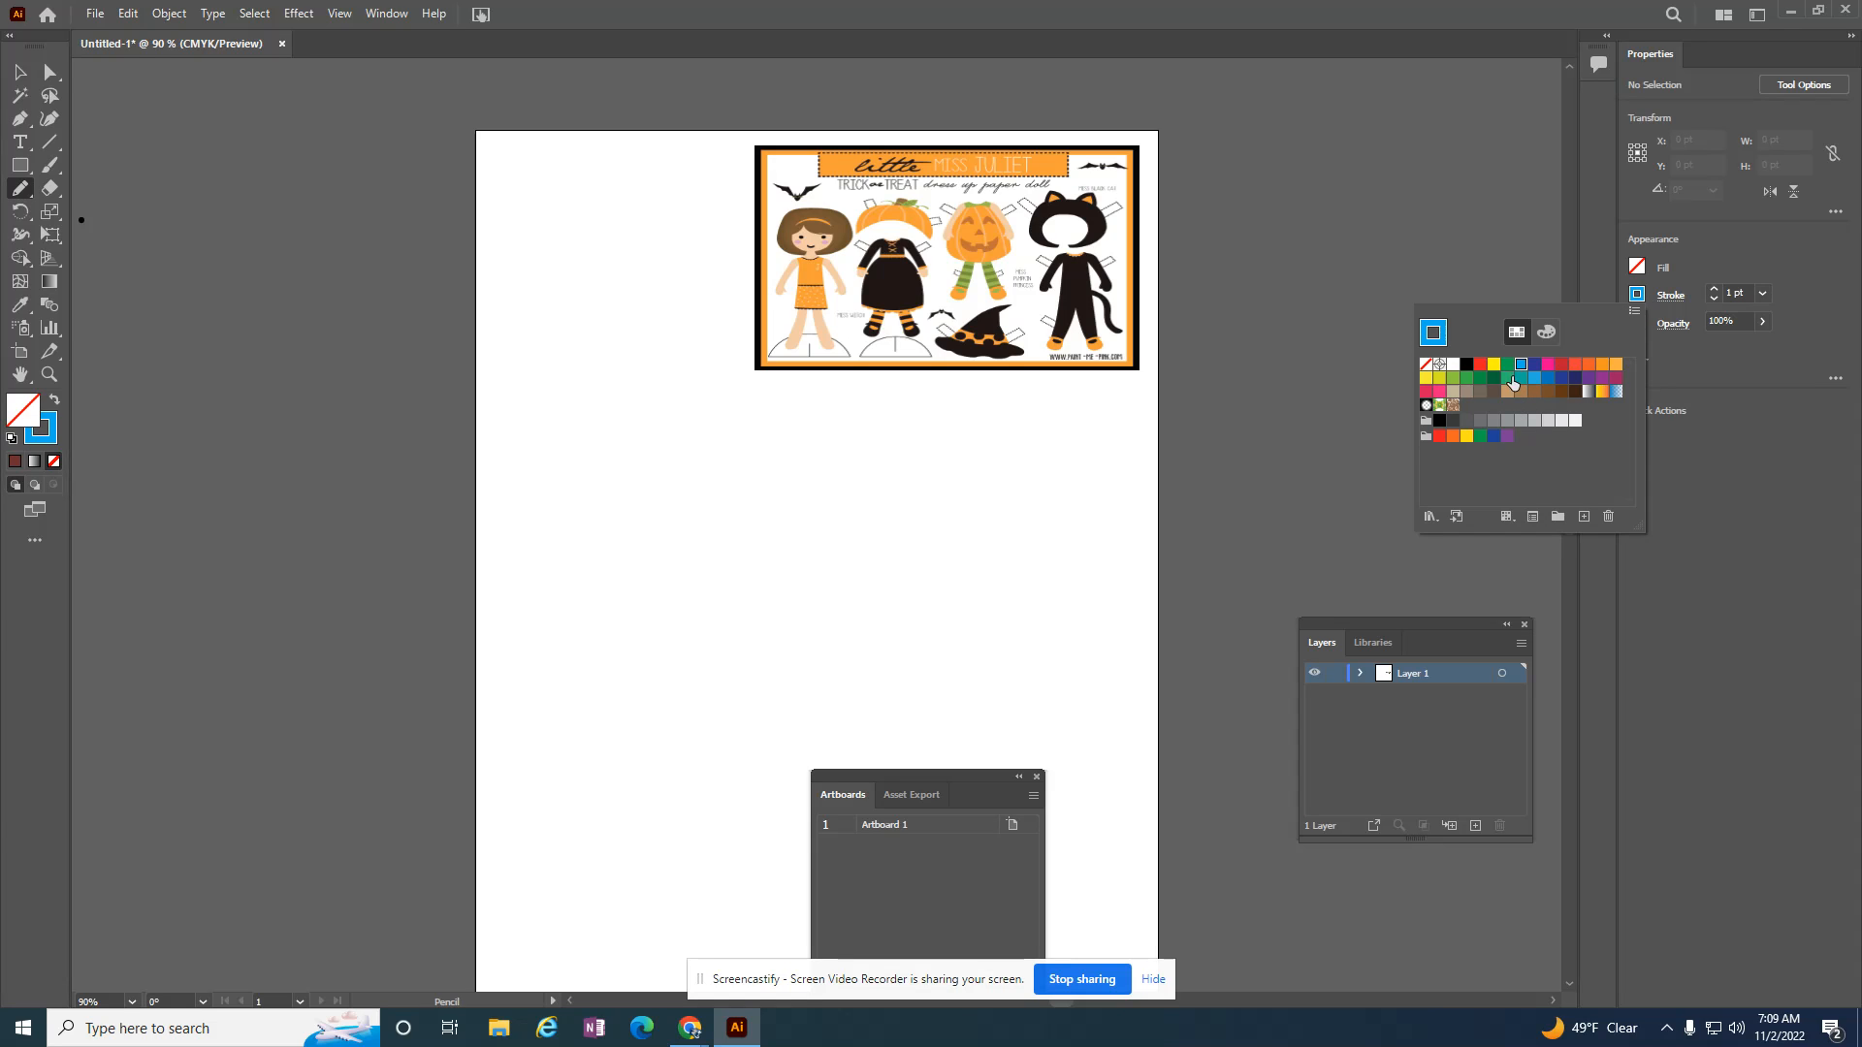
{"action": "left_click", "coordinate": [1714, 289]}
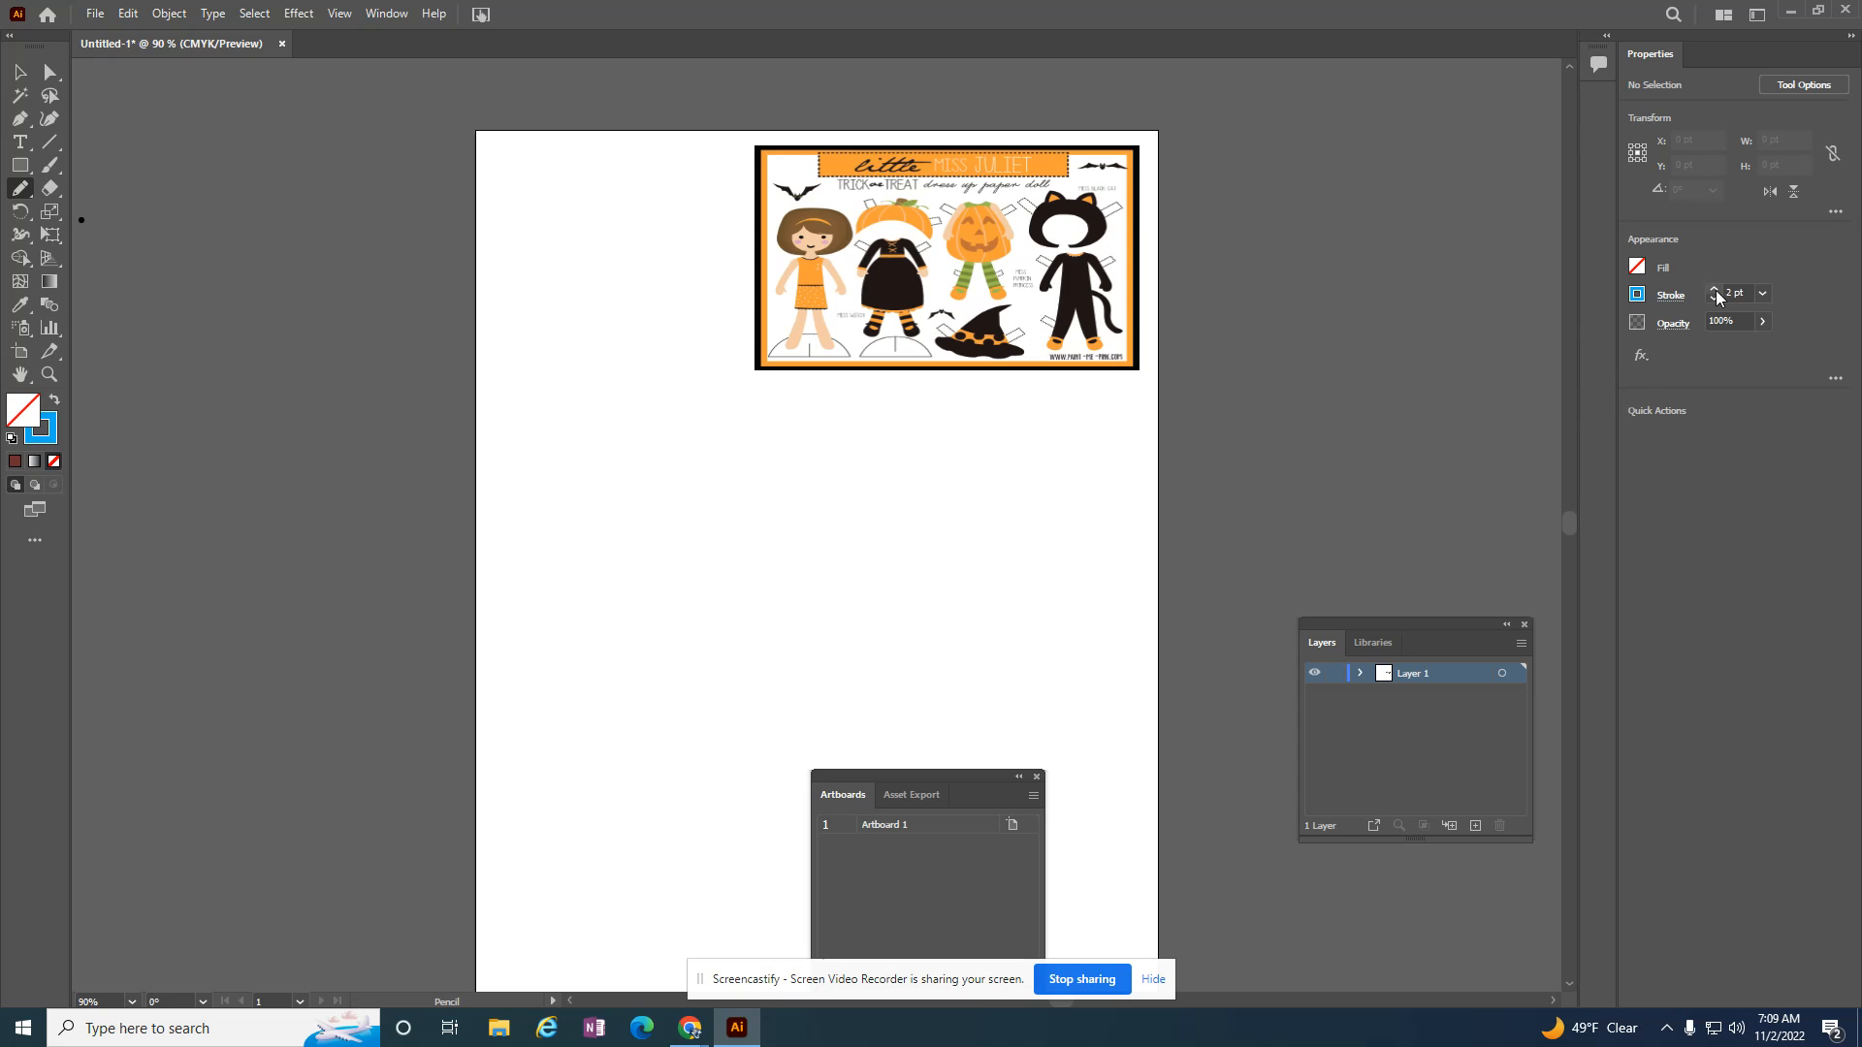
{"action": "left_click", "coordinate": [1714, 289]}
{"action": "left_click", "coordinate": [1713, 289]}
{"action": "mouse_move", "coordinate": [596, 555]}
{"action": "left_mouse_down"}
{"action": "mouse_move", "coordinate": [616, 519]}
{"action": "mouse_move", "coordinate": [713, 508]}
{"action": "mouse_move", "coordinate": [708, 550]}
{"action": "mouse_move", "coordinate": [774, 517]}
{"action": "mouse_move", "coordinate": [816, 553]}
{"action": "mouse_move", "coordinate": [771, 596]}
{"action": "mouse_move", "coordinate": [820, 636]}
{"action": "mouse_move", "coordinate": [715, 660]}
{"action": "mouse_move", "coordinate": [710, 632]}
{"action": "mouse_move", "coordinate": [652, 681]}
{"action": "mouse_move", "coordinate": [630, 602]}
{"action": "mouse_move", "coordinate": [557, 597]}
{"action": "mouse_move", "coordinate": [597, 551]}
{"action": "left_mouse_up"}
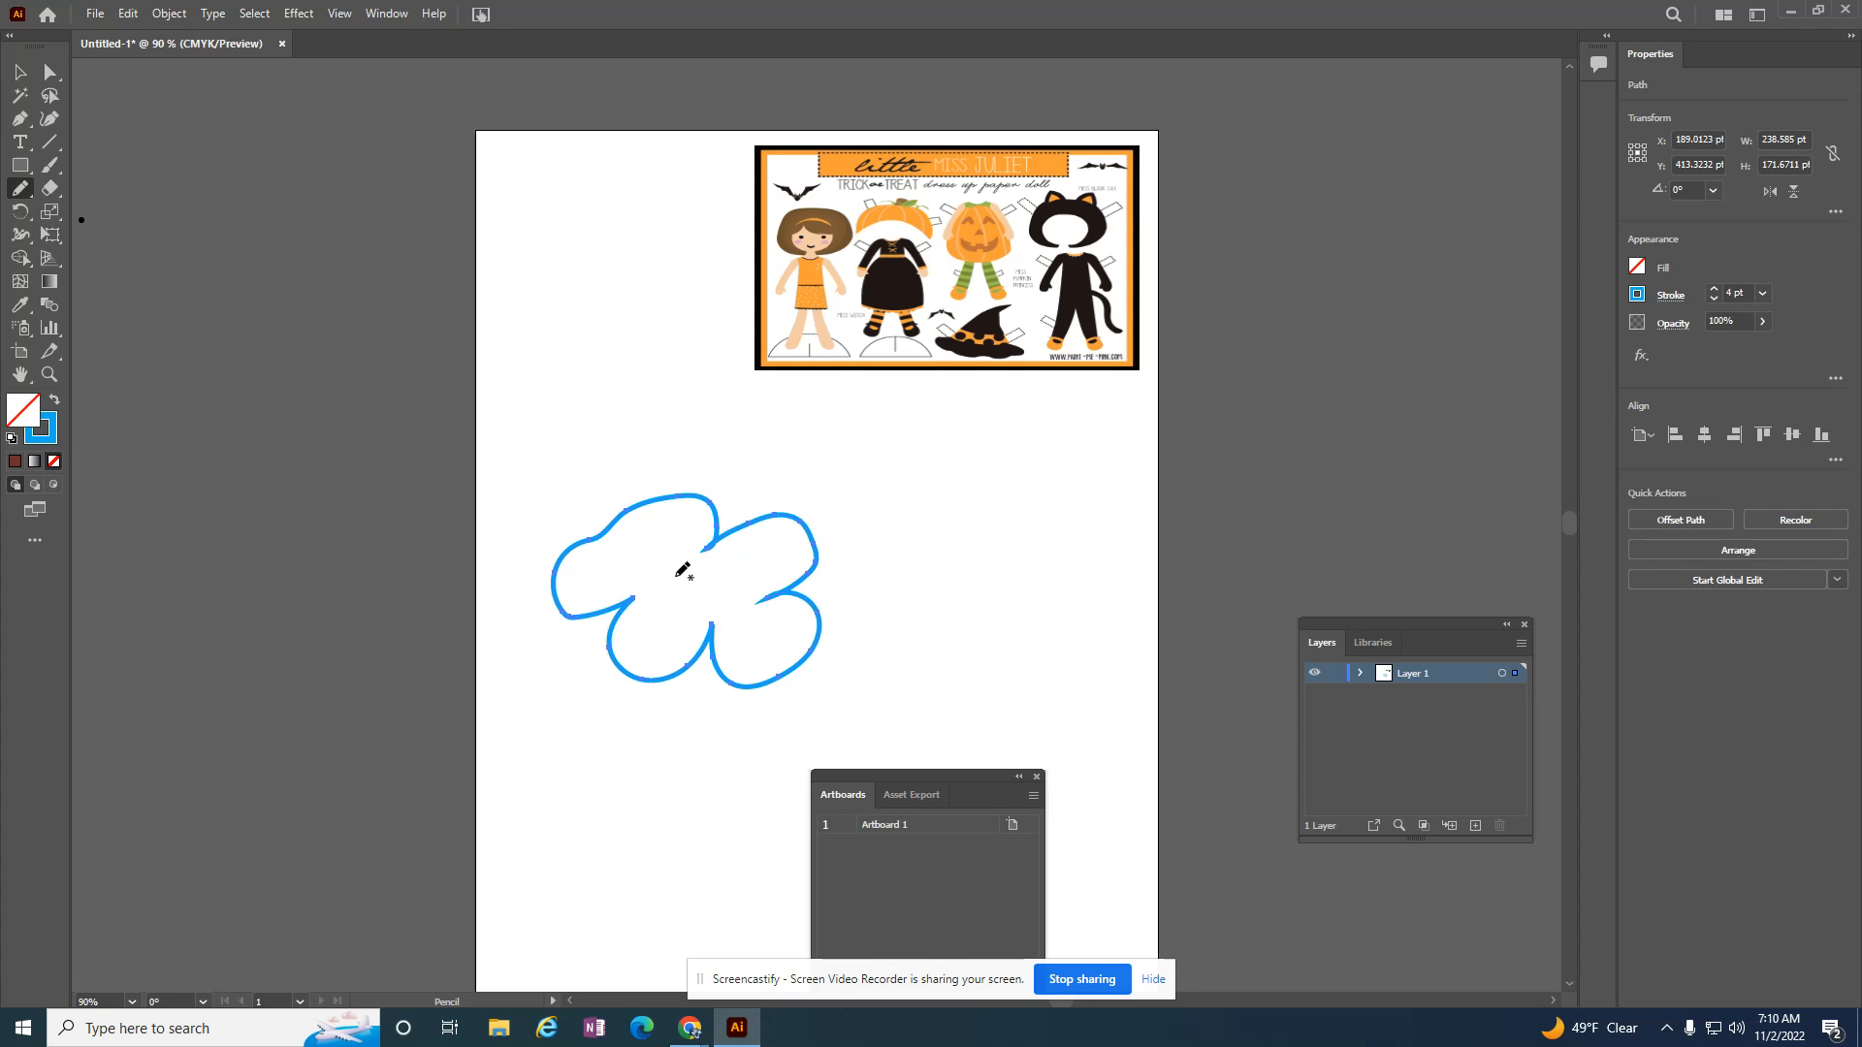
Step: Recolor the cloud shape with a dark grey stroke, hex 2B3335, and a light blue-grey fill
{"action": "double_click", "coordinate": [43, 429]}
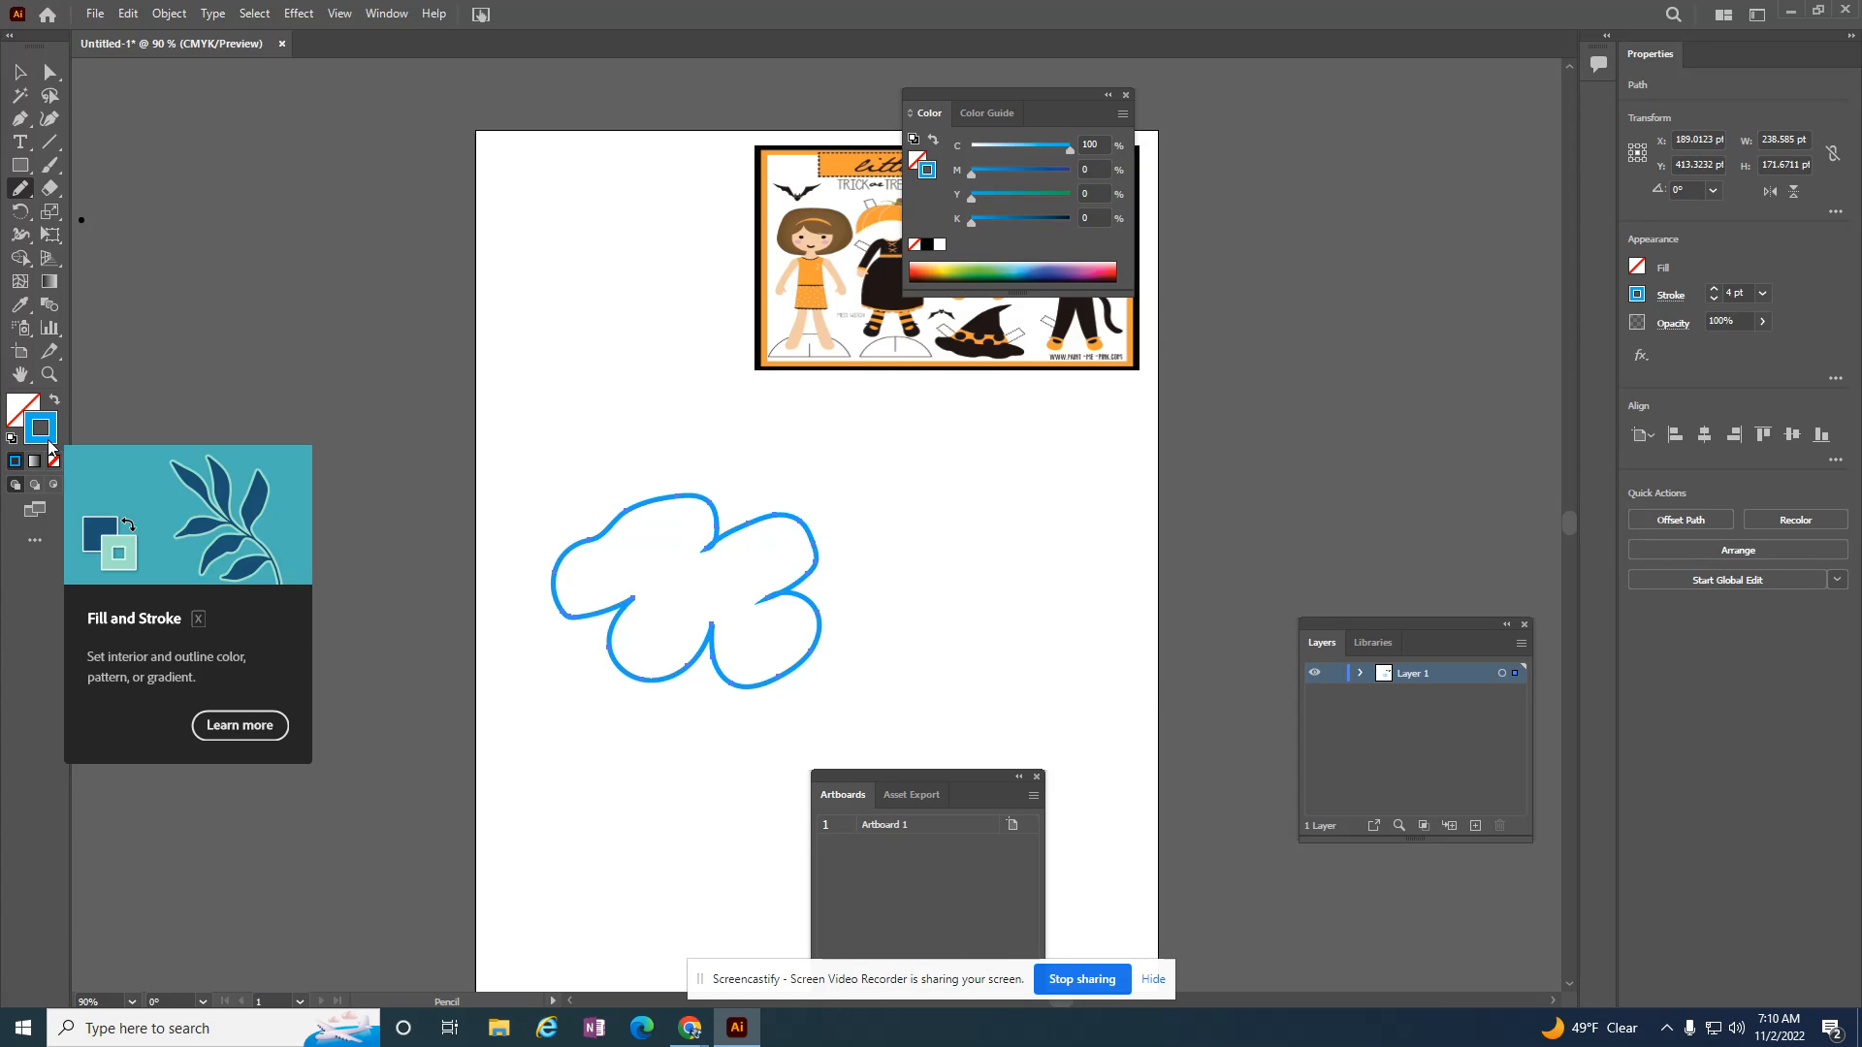
{"action": "left_click", "coordinate": [723, 579]}
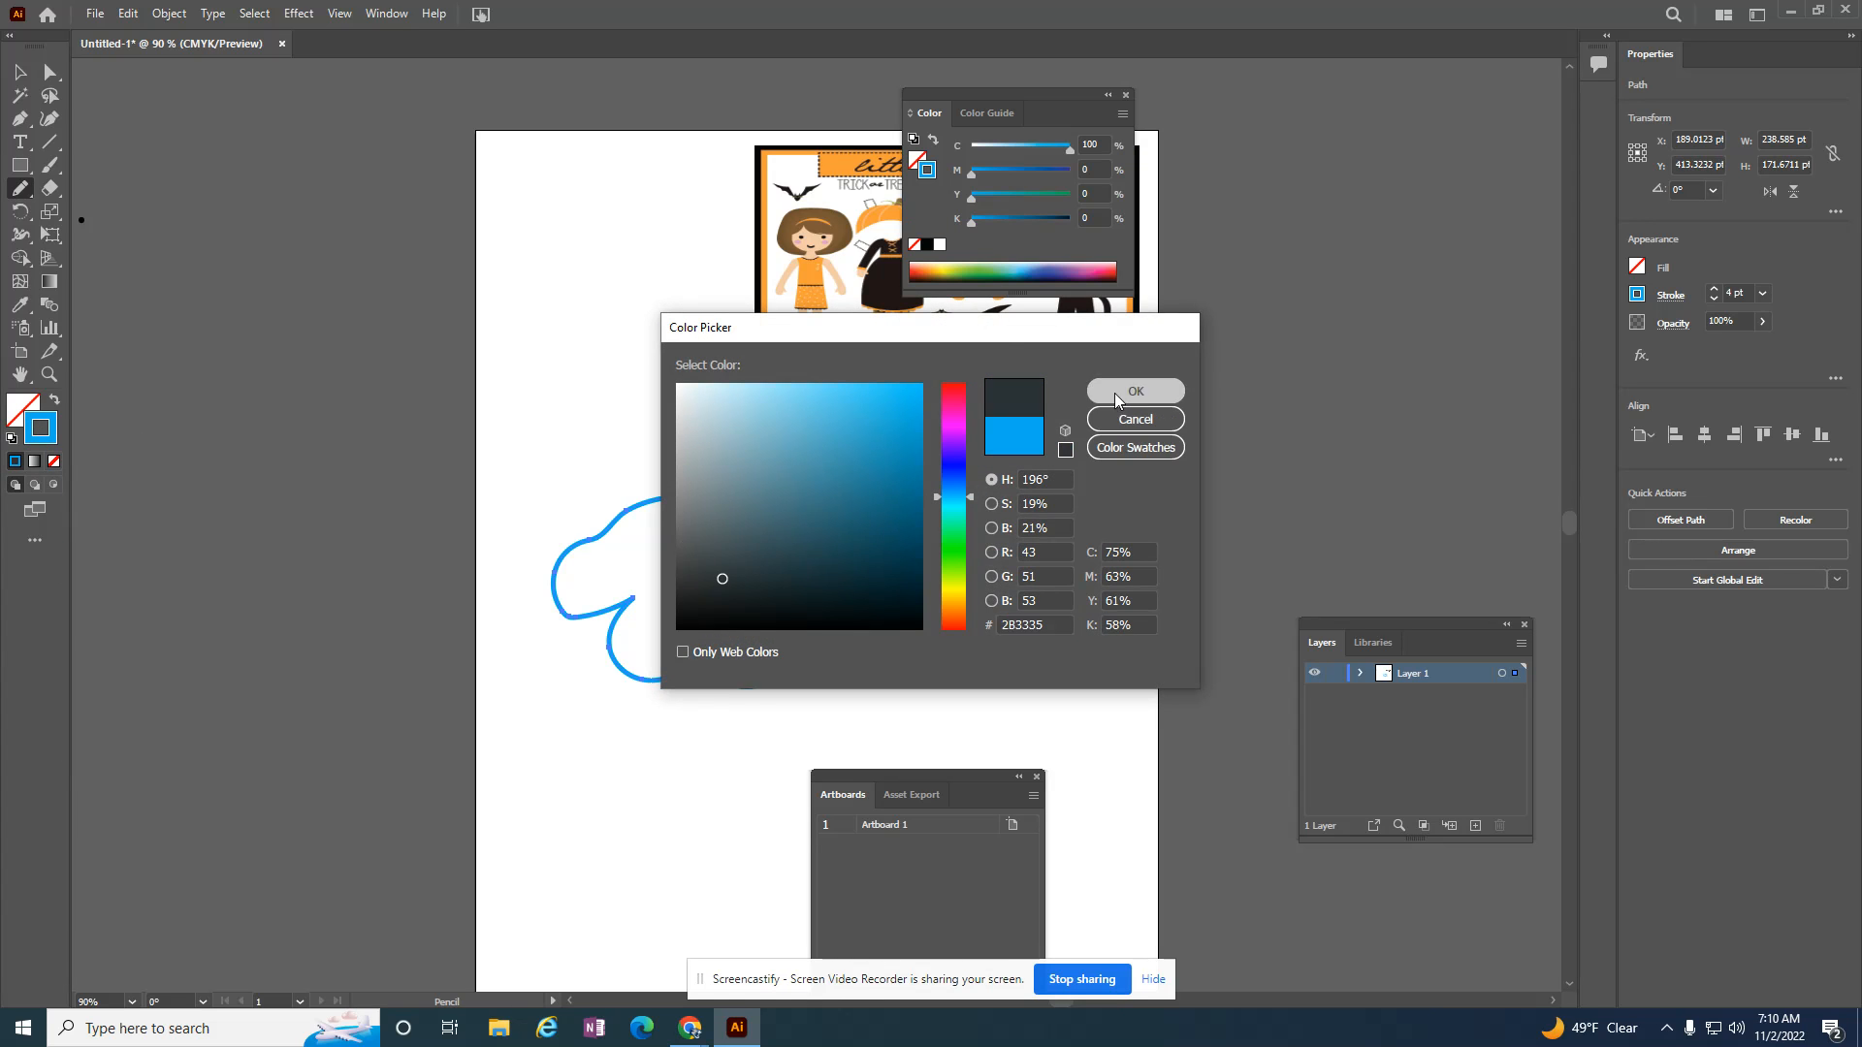
{"action": "left_click", "coordinate": [1135, 391]}
{"action": "double_click", "coordinate": [26, 407]}
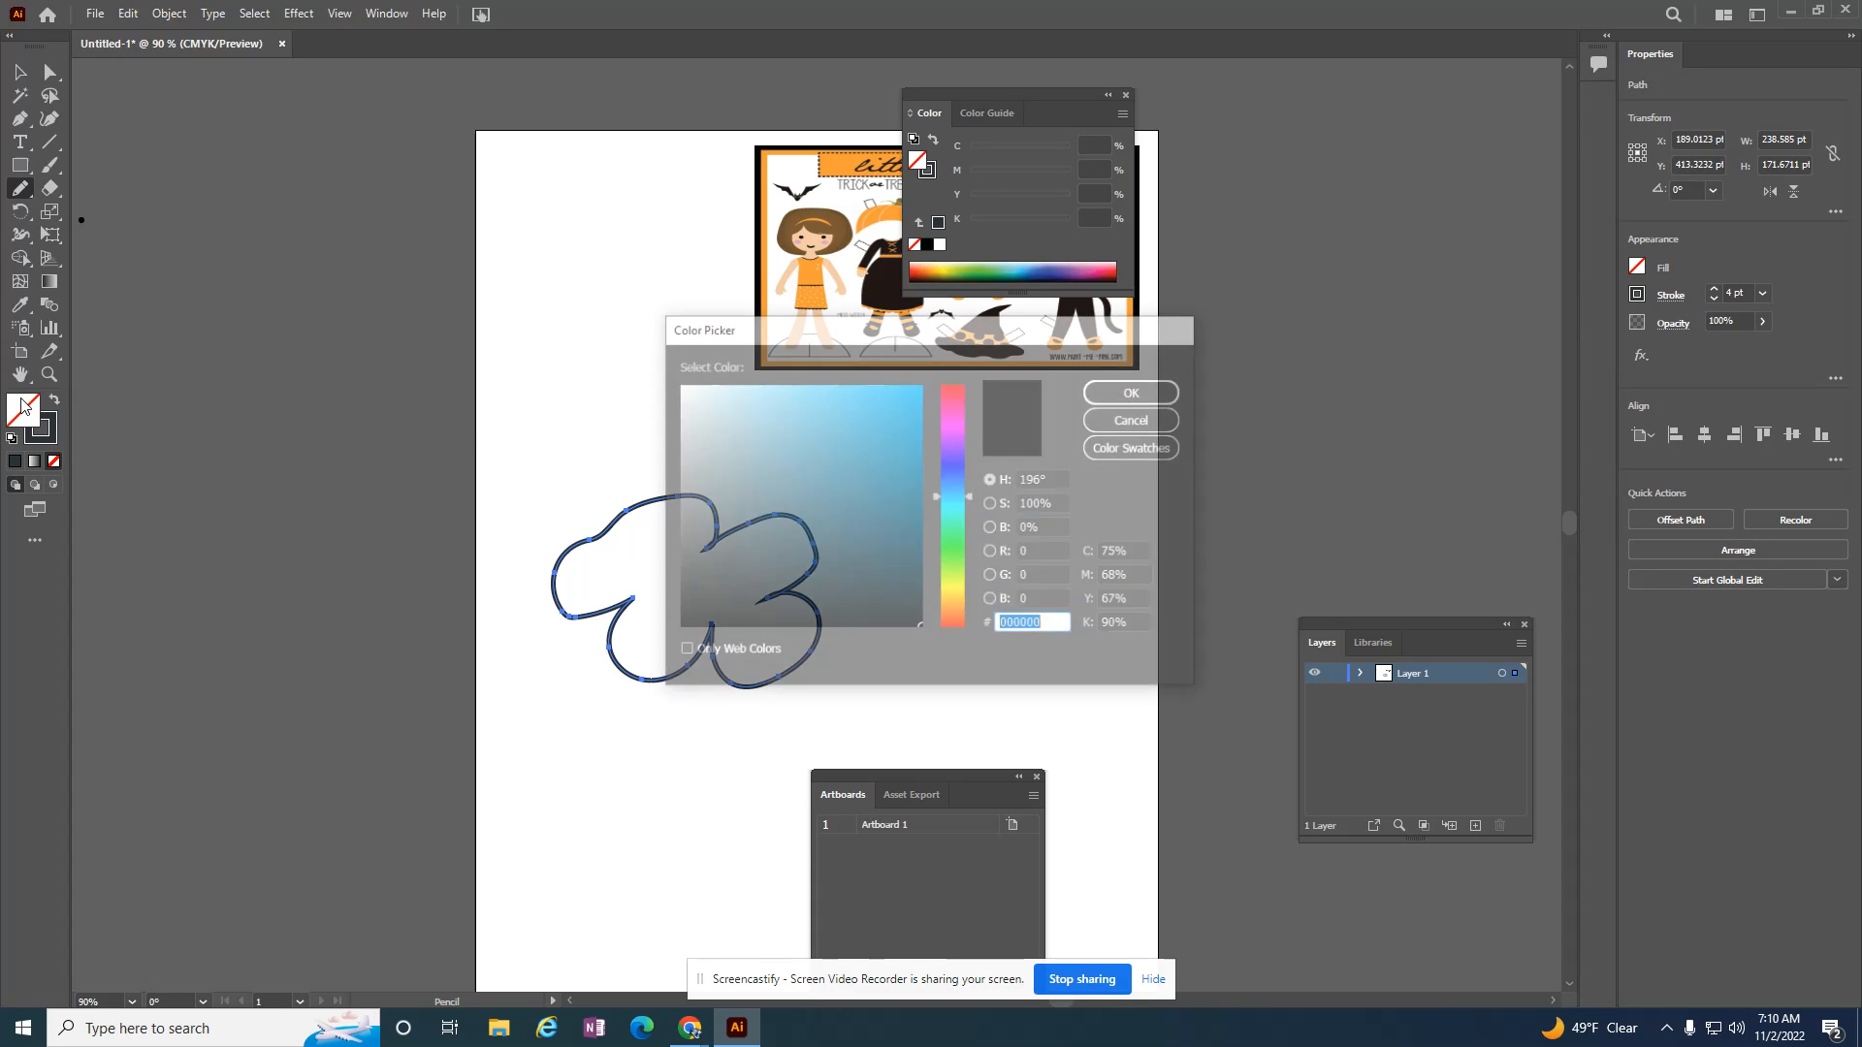
{"action": "left_click", "coordinate": [705, 427]}
{"action": "left_click", "coordinate": [1135, 391]}
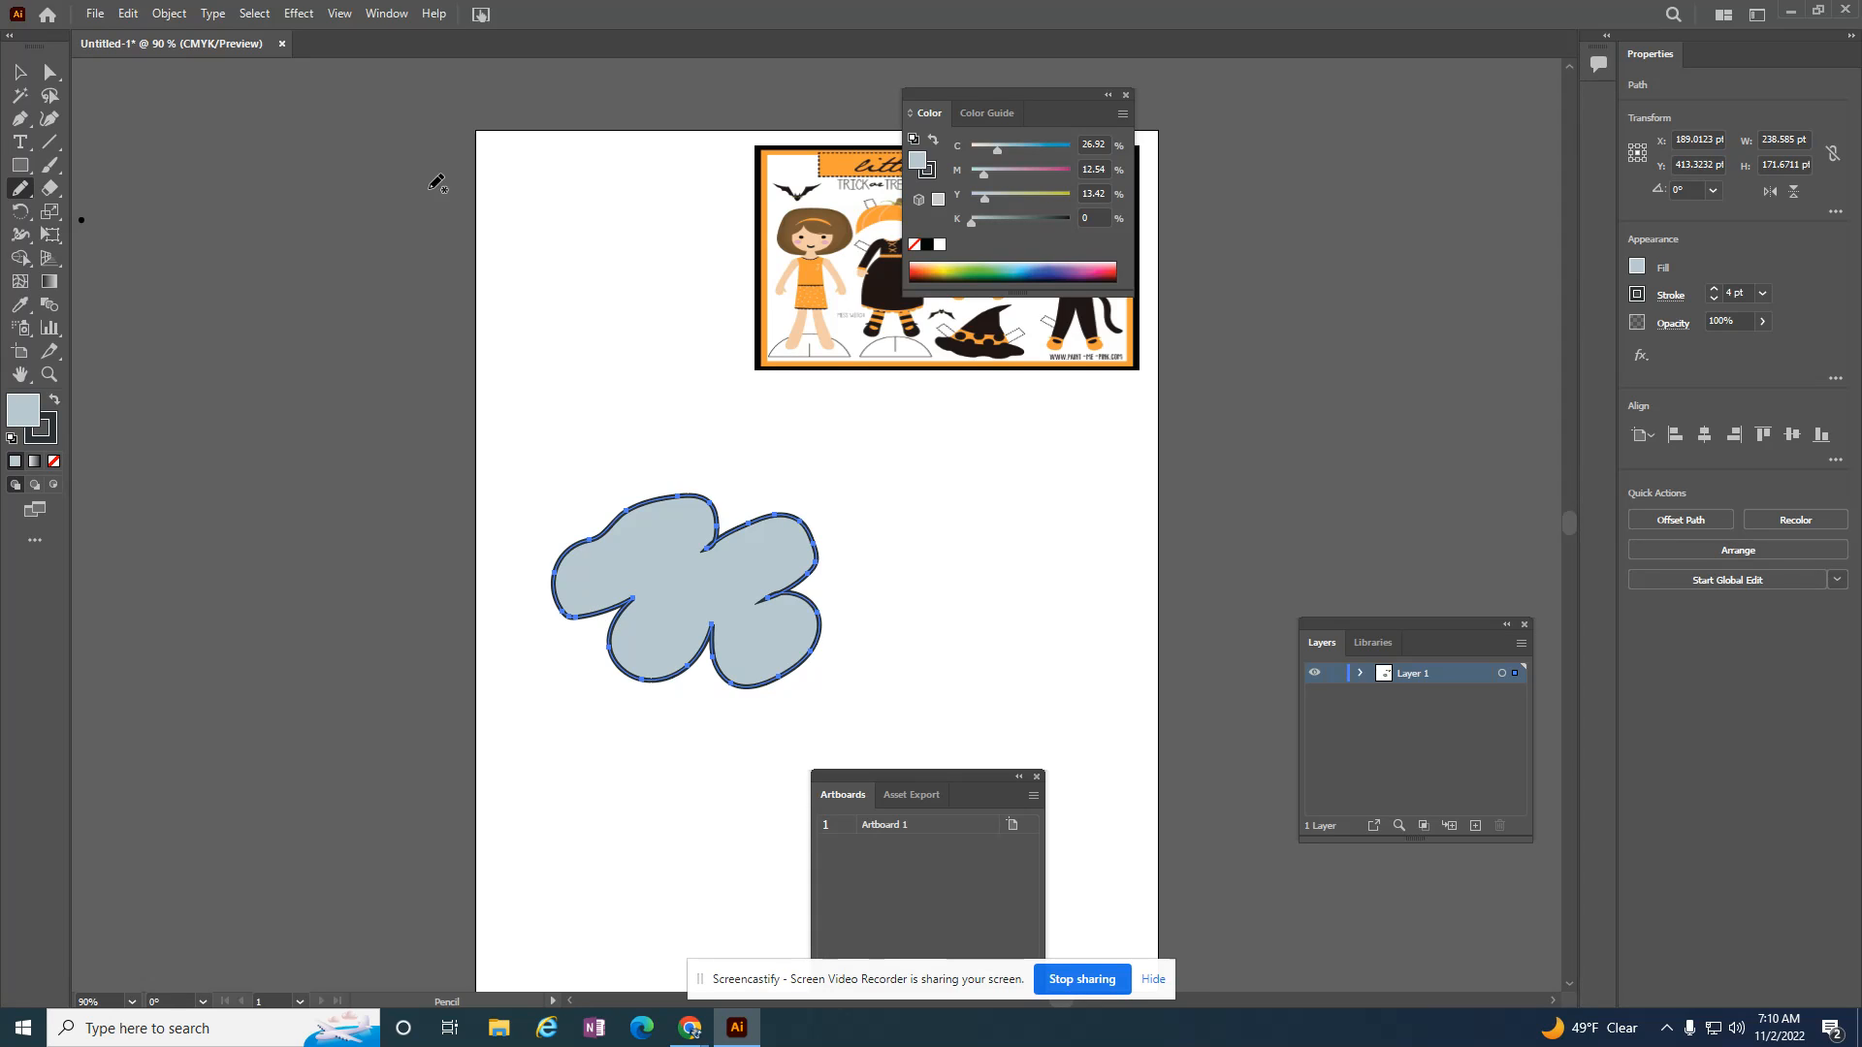
Step: Reshape the cloud by moving two top-lobe anchor points up to about Y 333 and 327 pt and the bottom notch anchor down to Y 453 pt
{"action": "left_click", "coordinate": [51, 73]}
{"action": "left_click", "coordinate": [623, 521]}
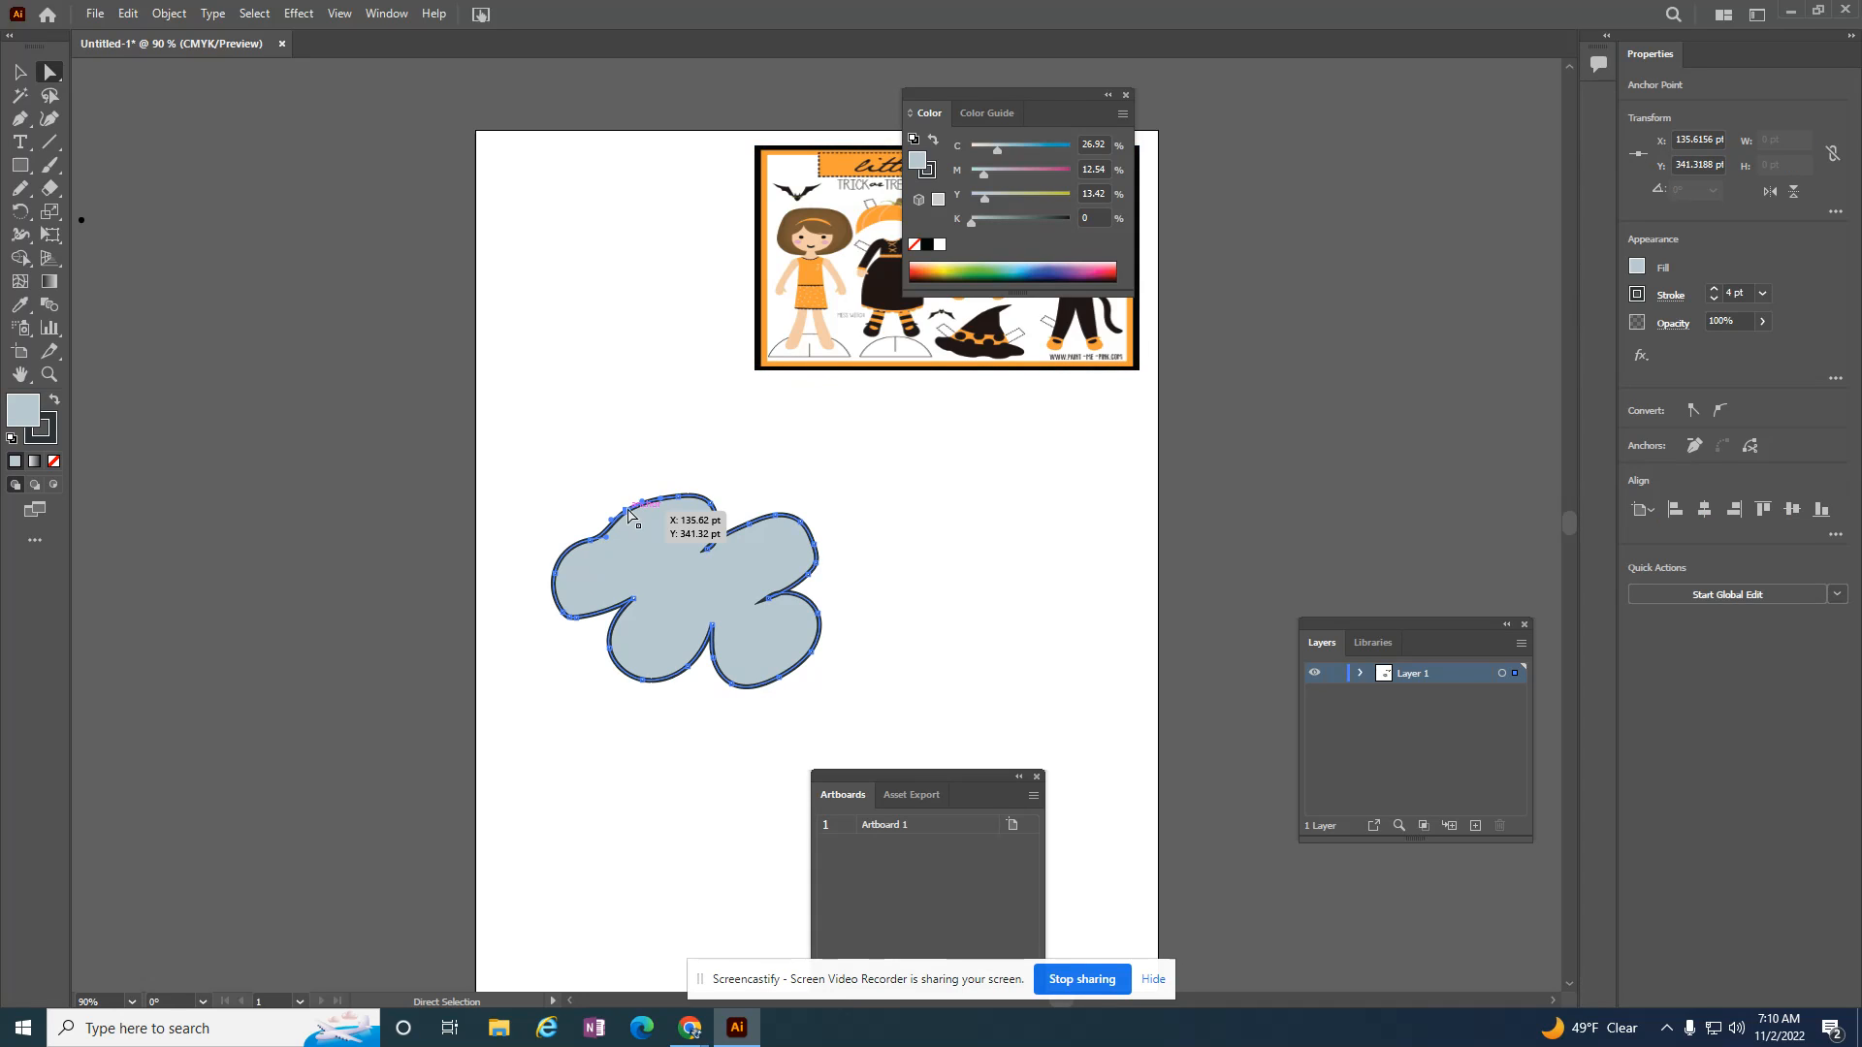
{"action": "left_click_drag", "start_coordinate": [625, 511], "coordinate": [625, 501]}
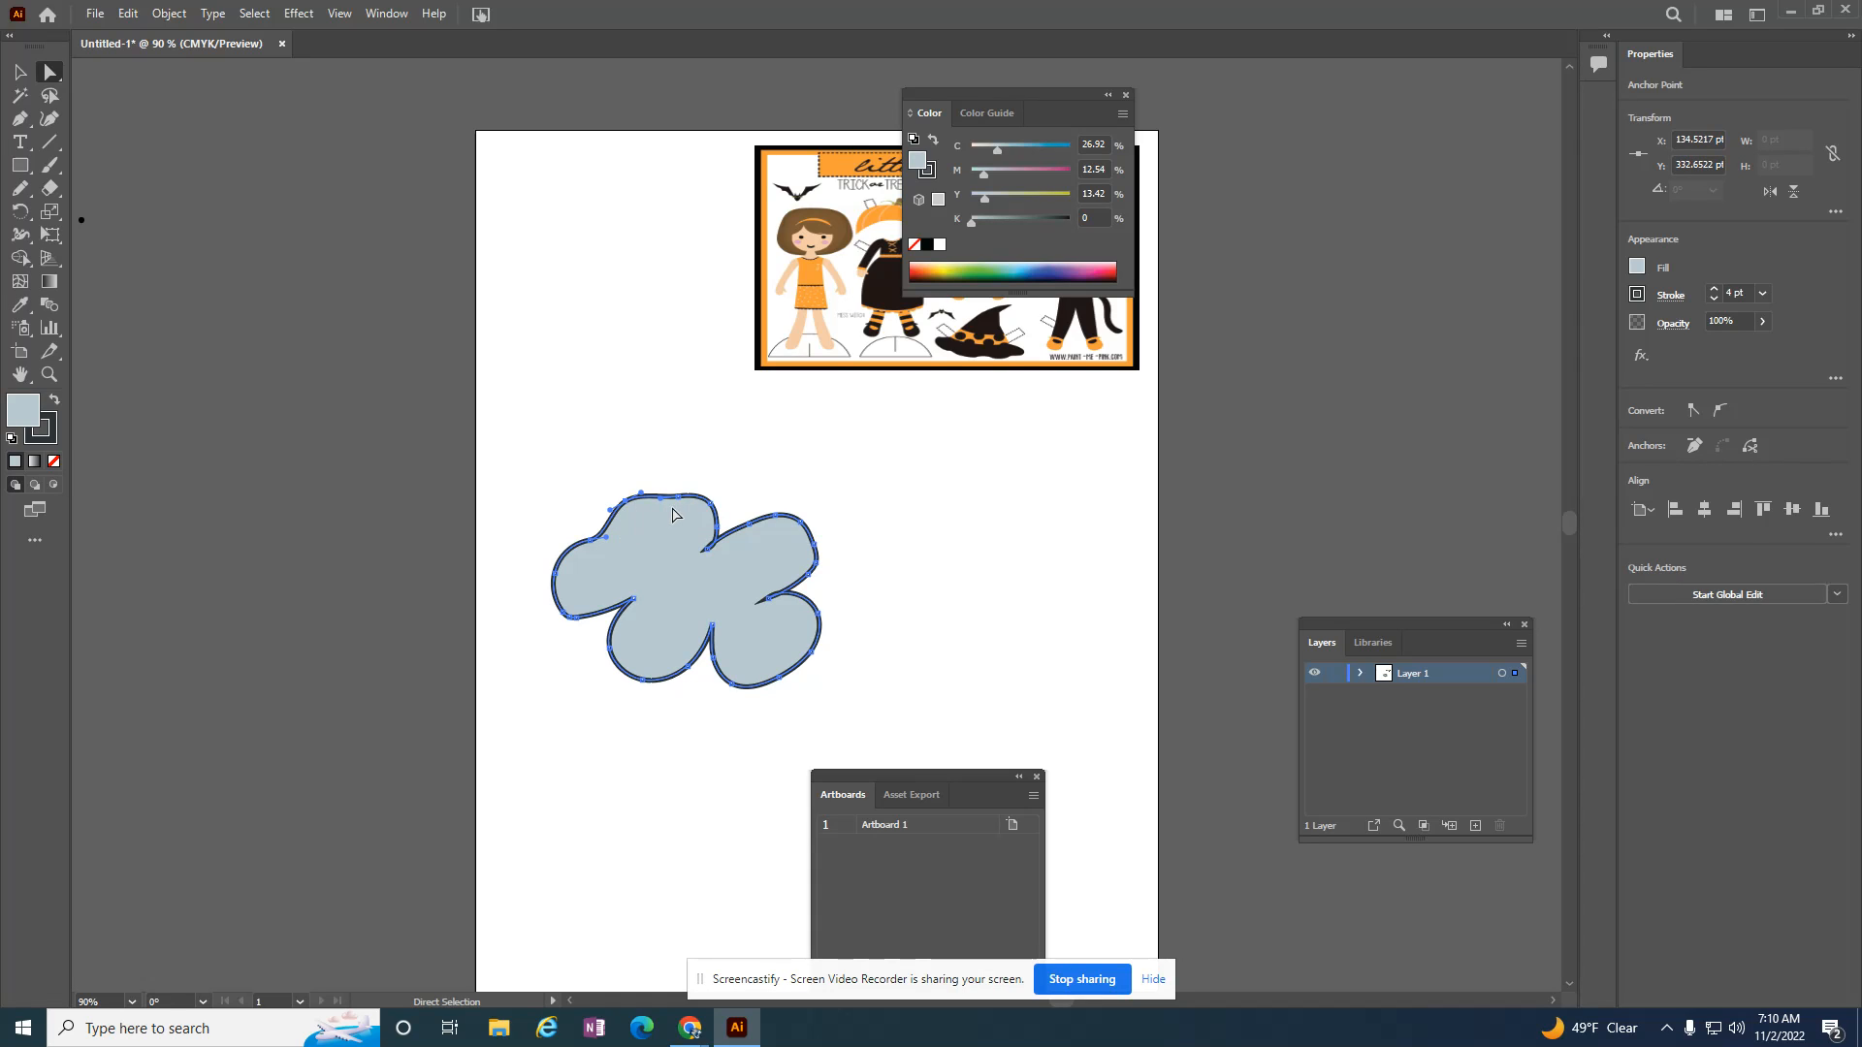
{"action": "left_click", "coordinate": [713, 507]}
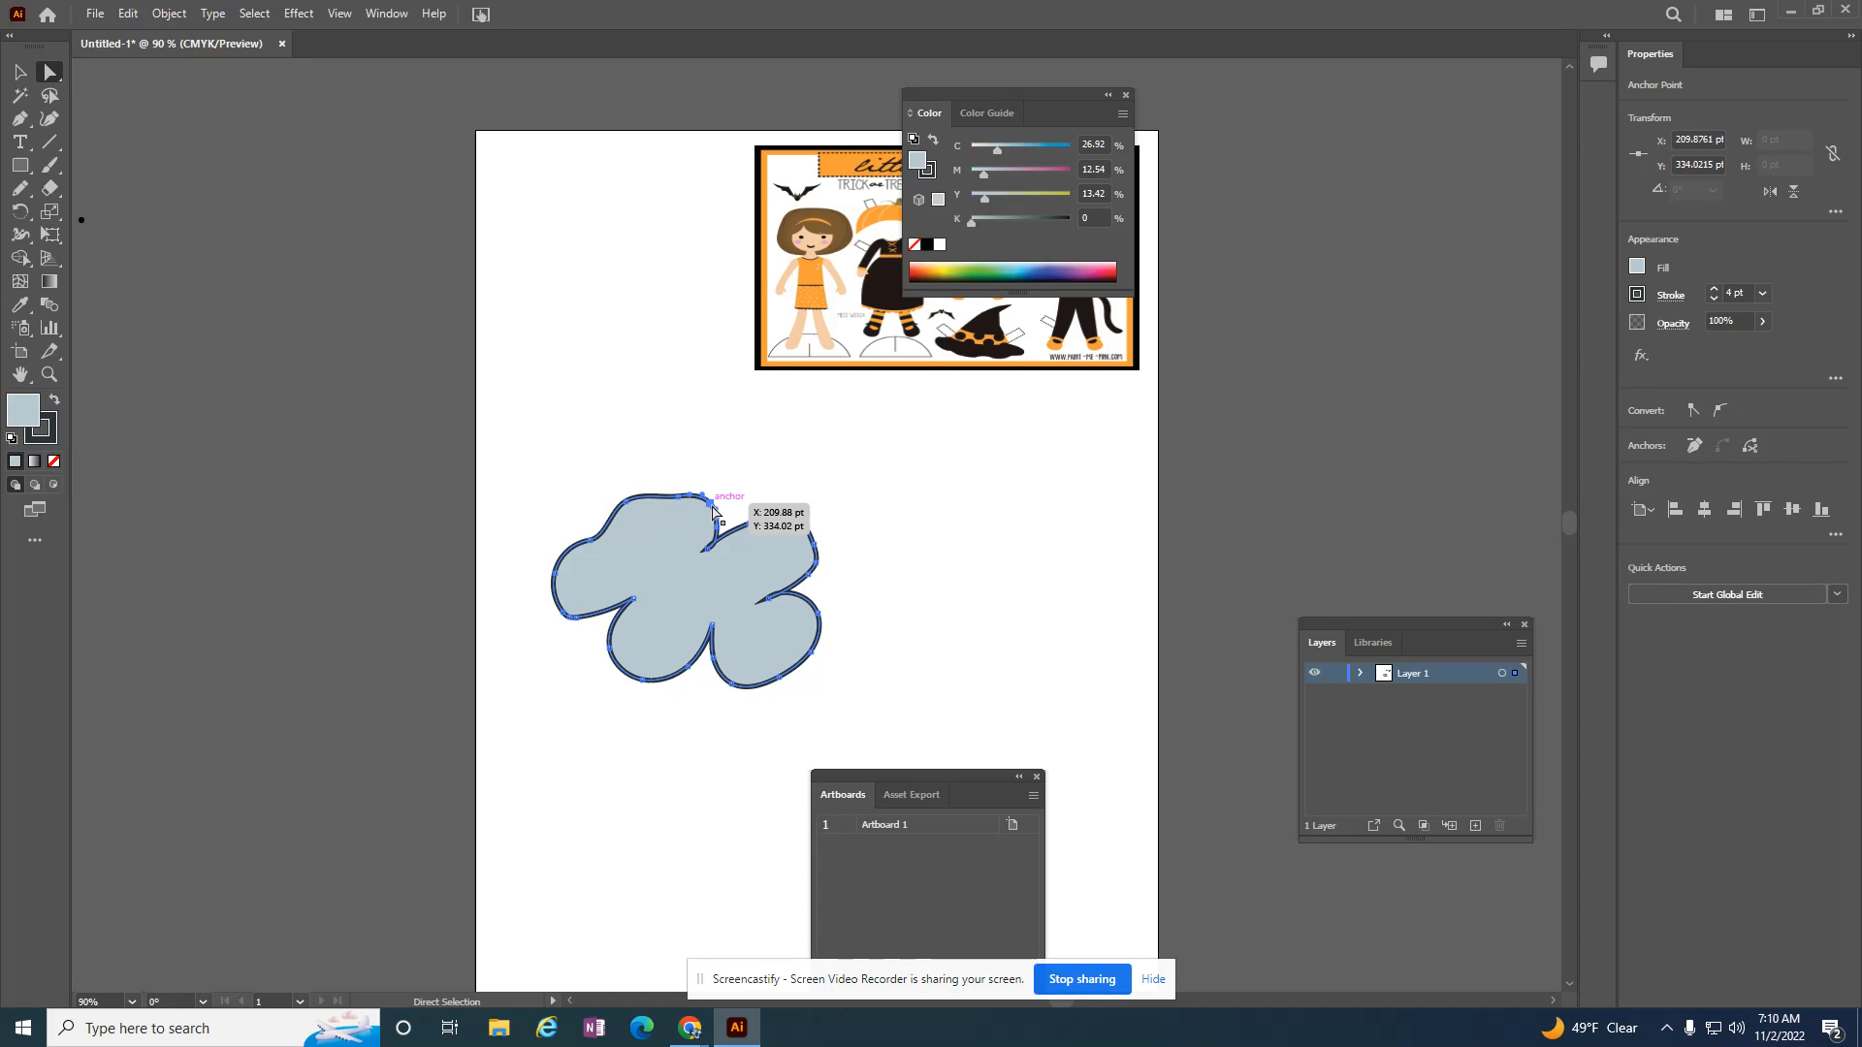
{"action": "left_click_drag", "start_coordinate": [709, 514], "coordinate": [705, 492]}
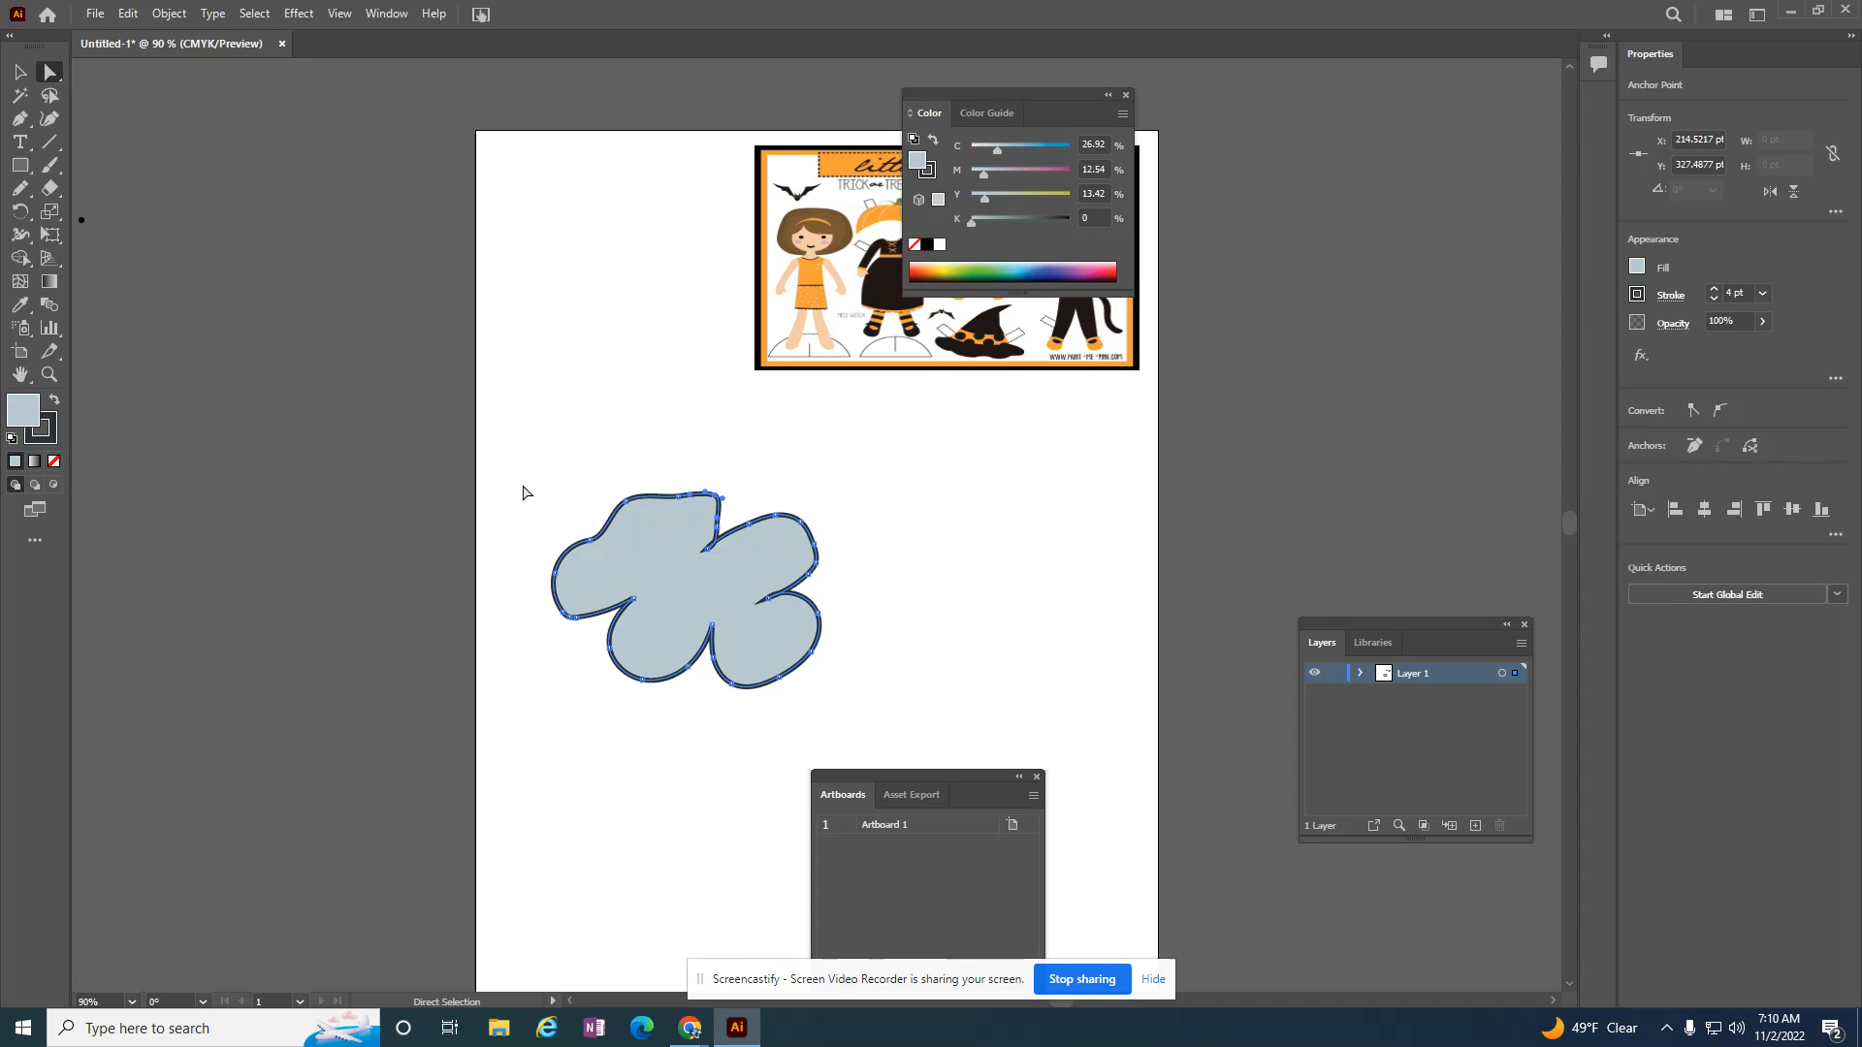
{"action": "left_click", "coordinate": [712, 626]}
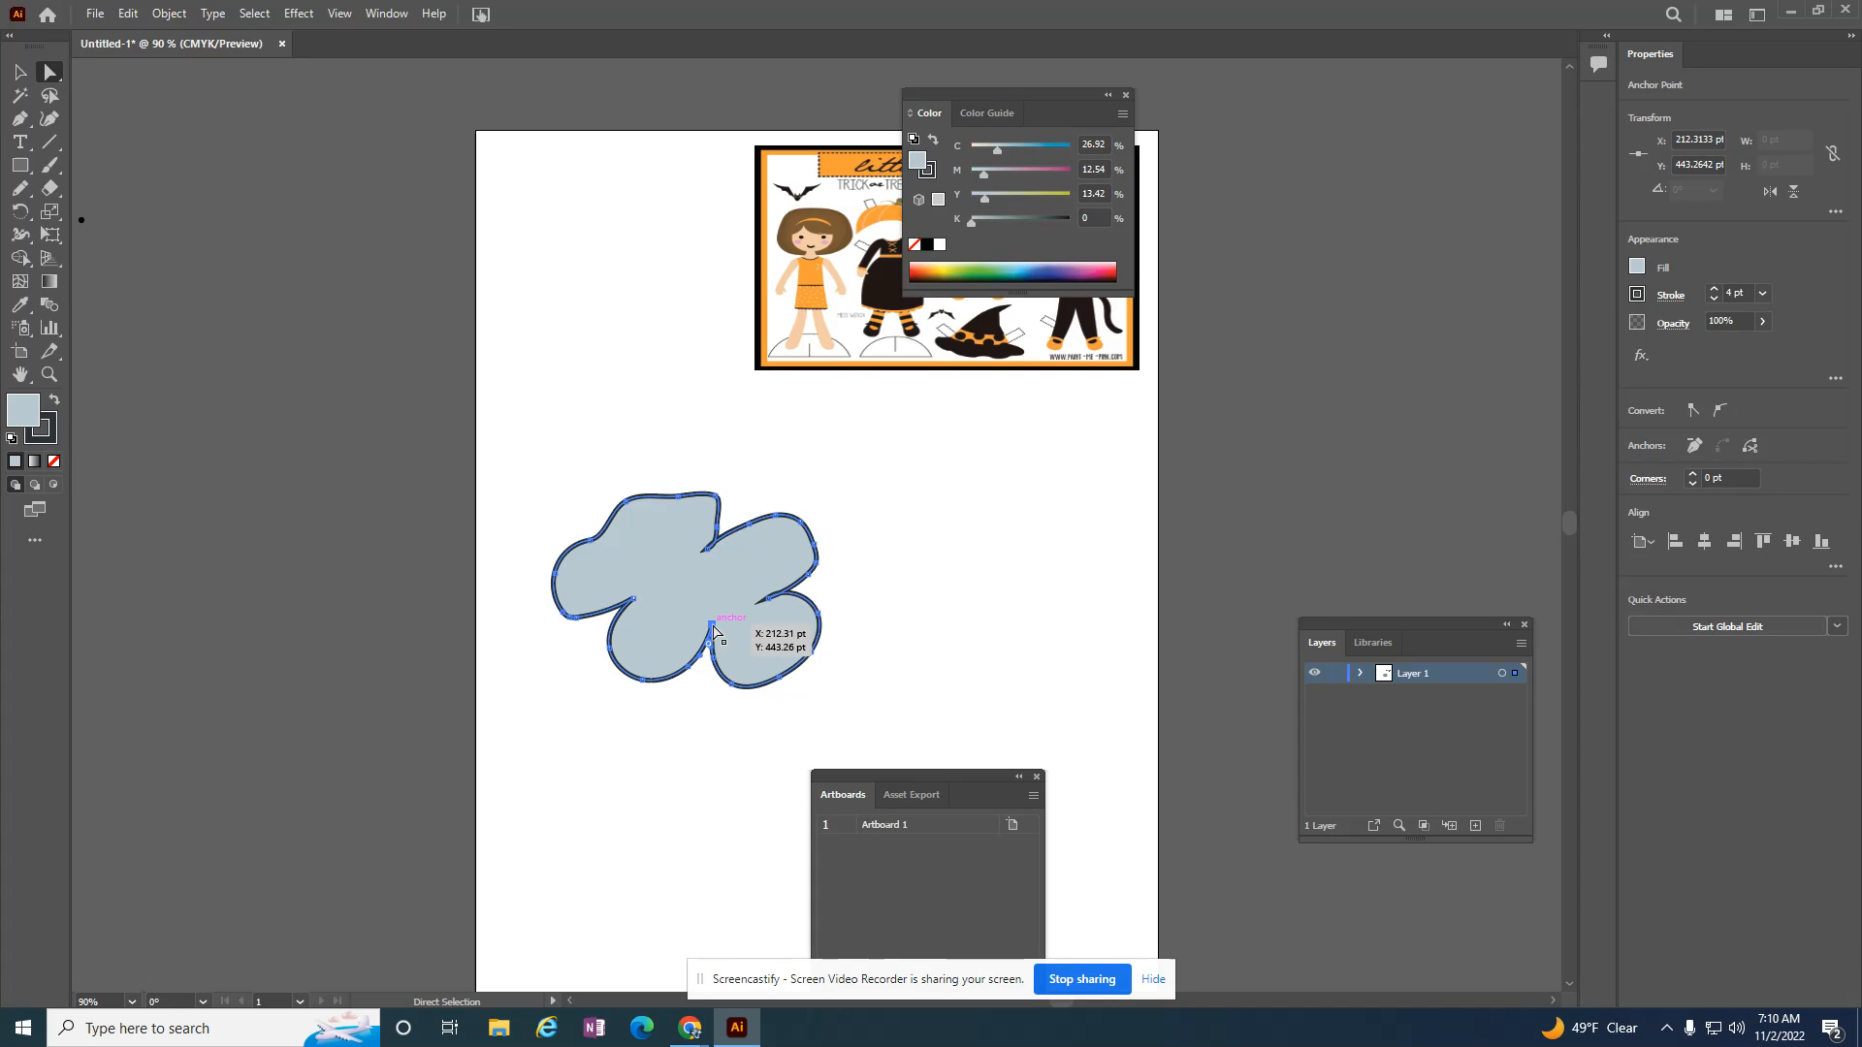
{"action": "left_click_drag", "start_coordinate": [714, 630], "coordinate": [712, 641]}
{"action": "left_click", "coordinate": [19, 72]}
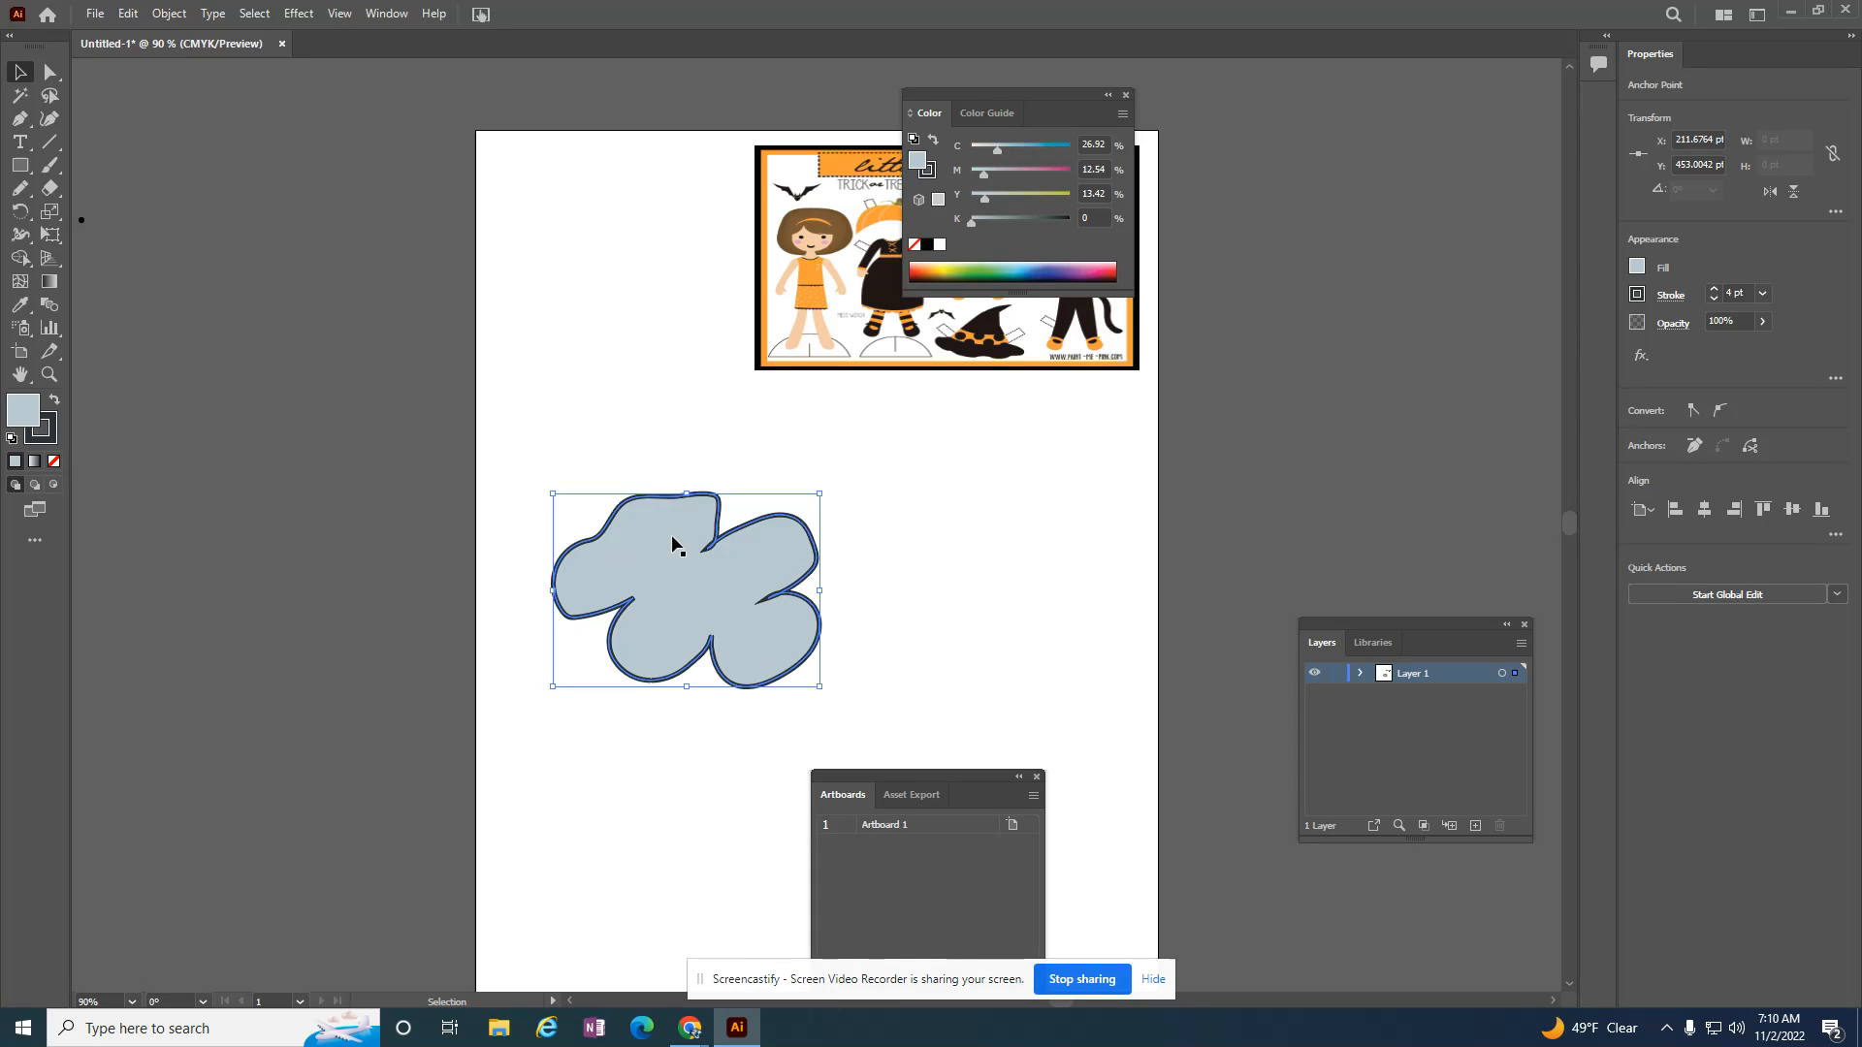
{"action": "key", "text": "Delete"}
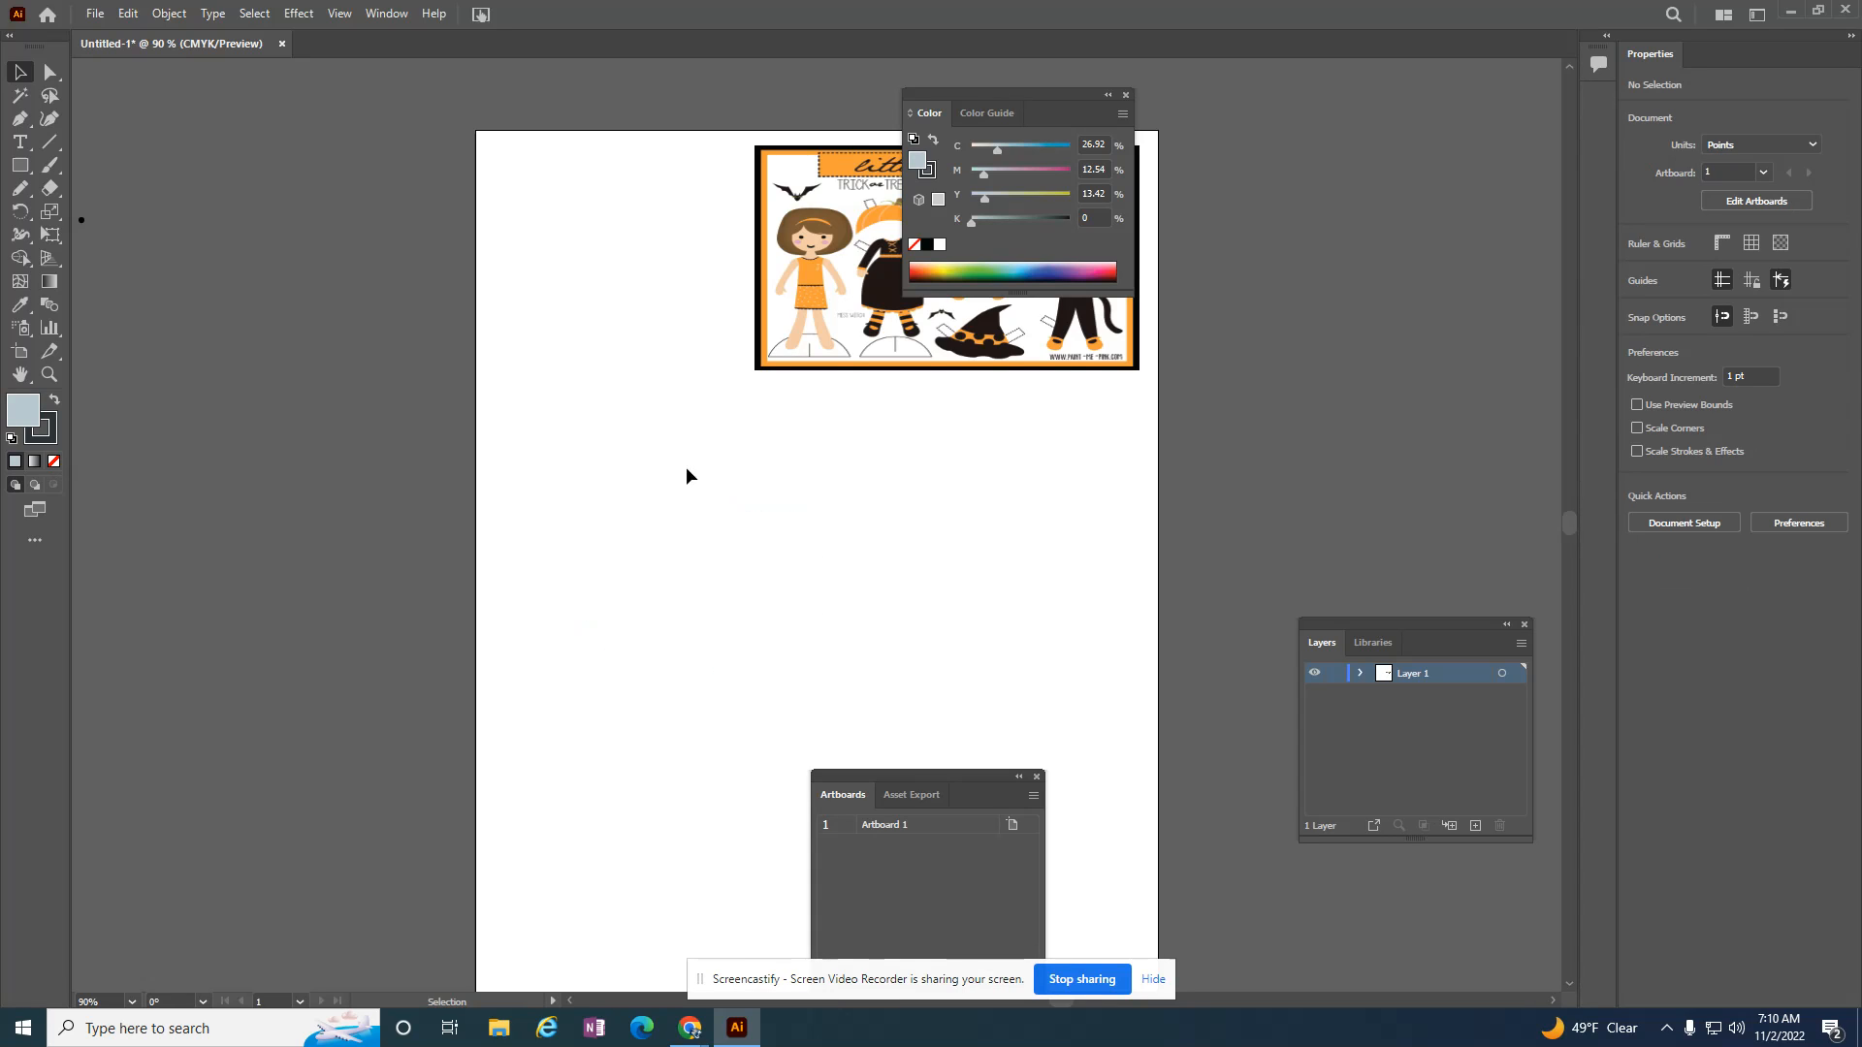
{"action": "key", "text": "ctrl+z"}
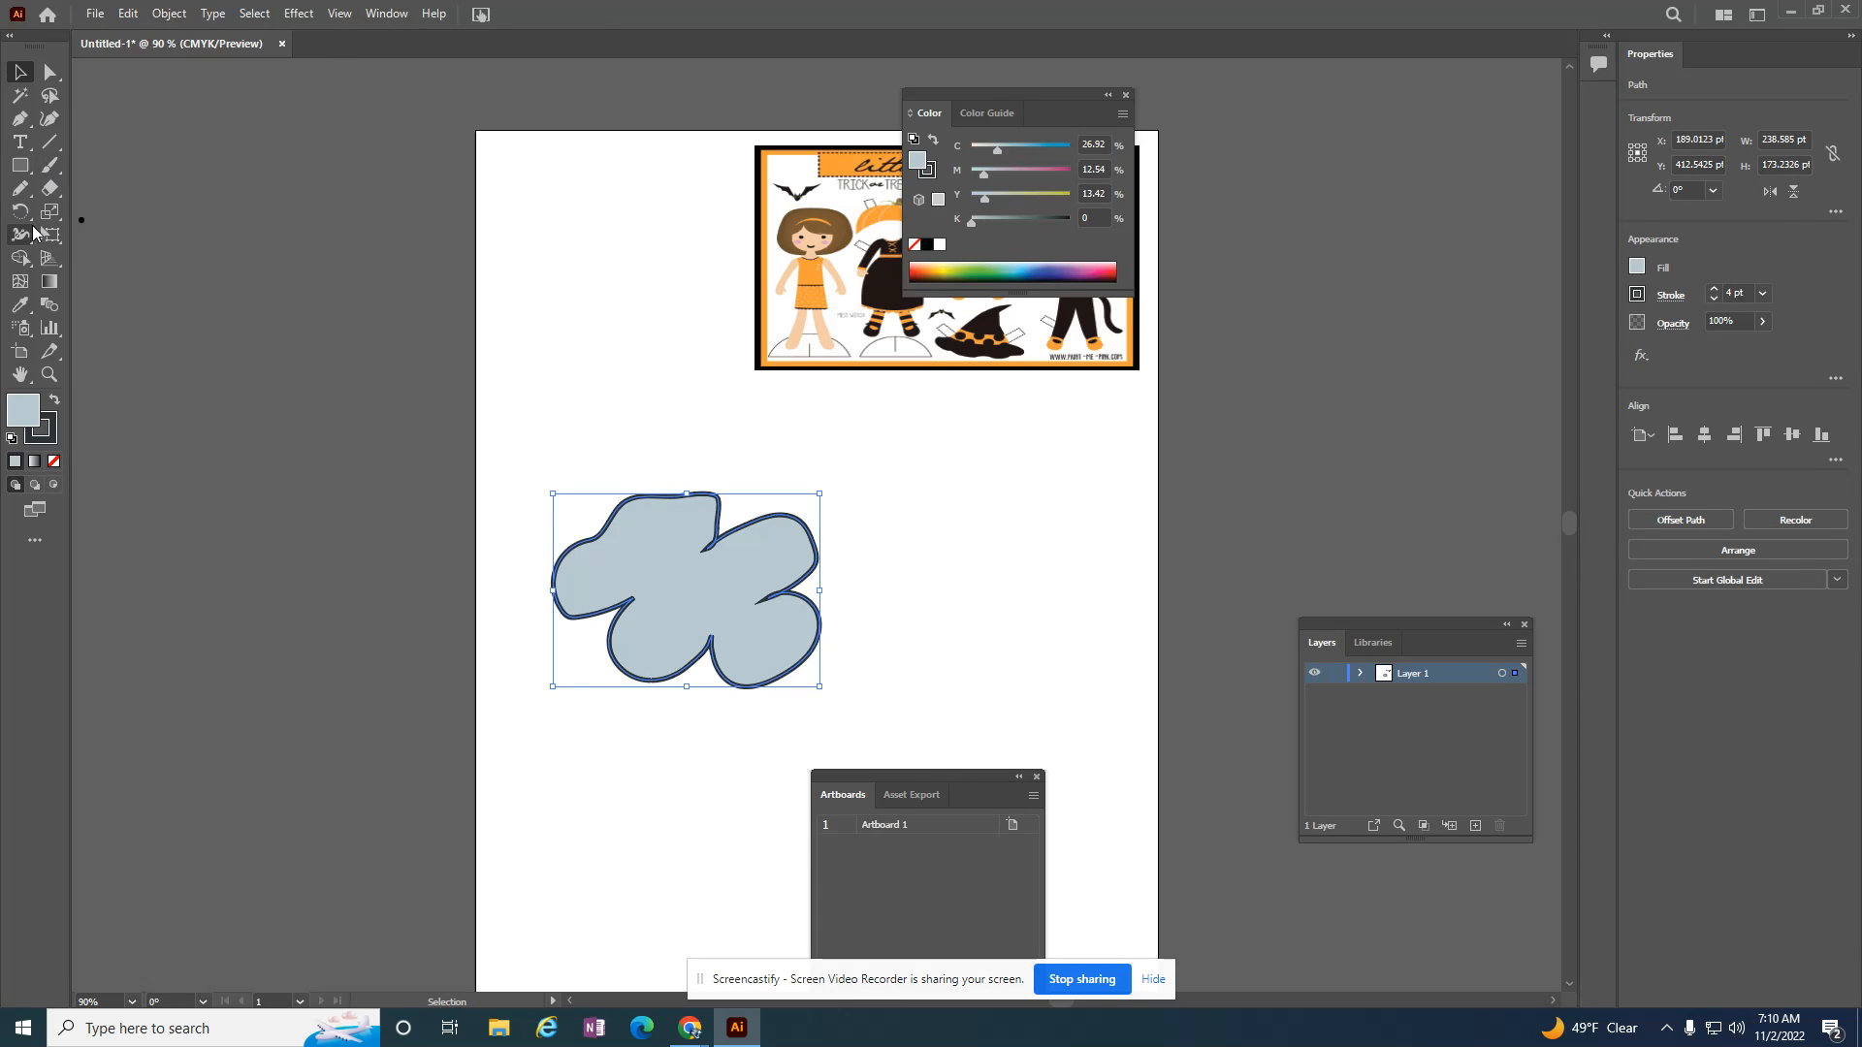
{"action": "left_click", "coordinate": [20, 188]}
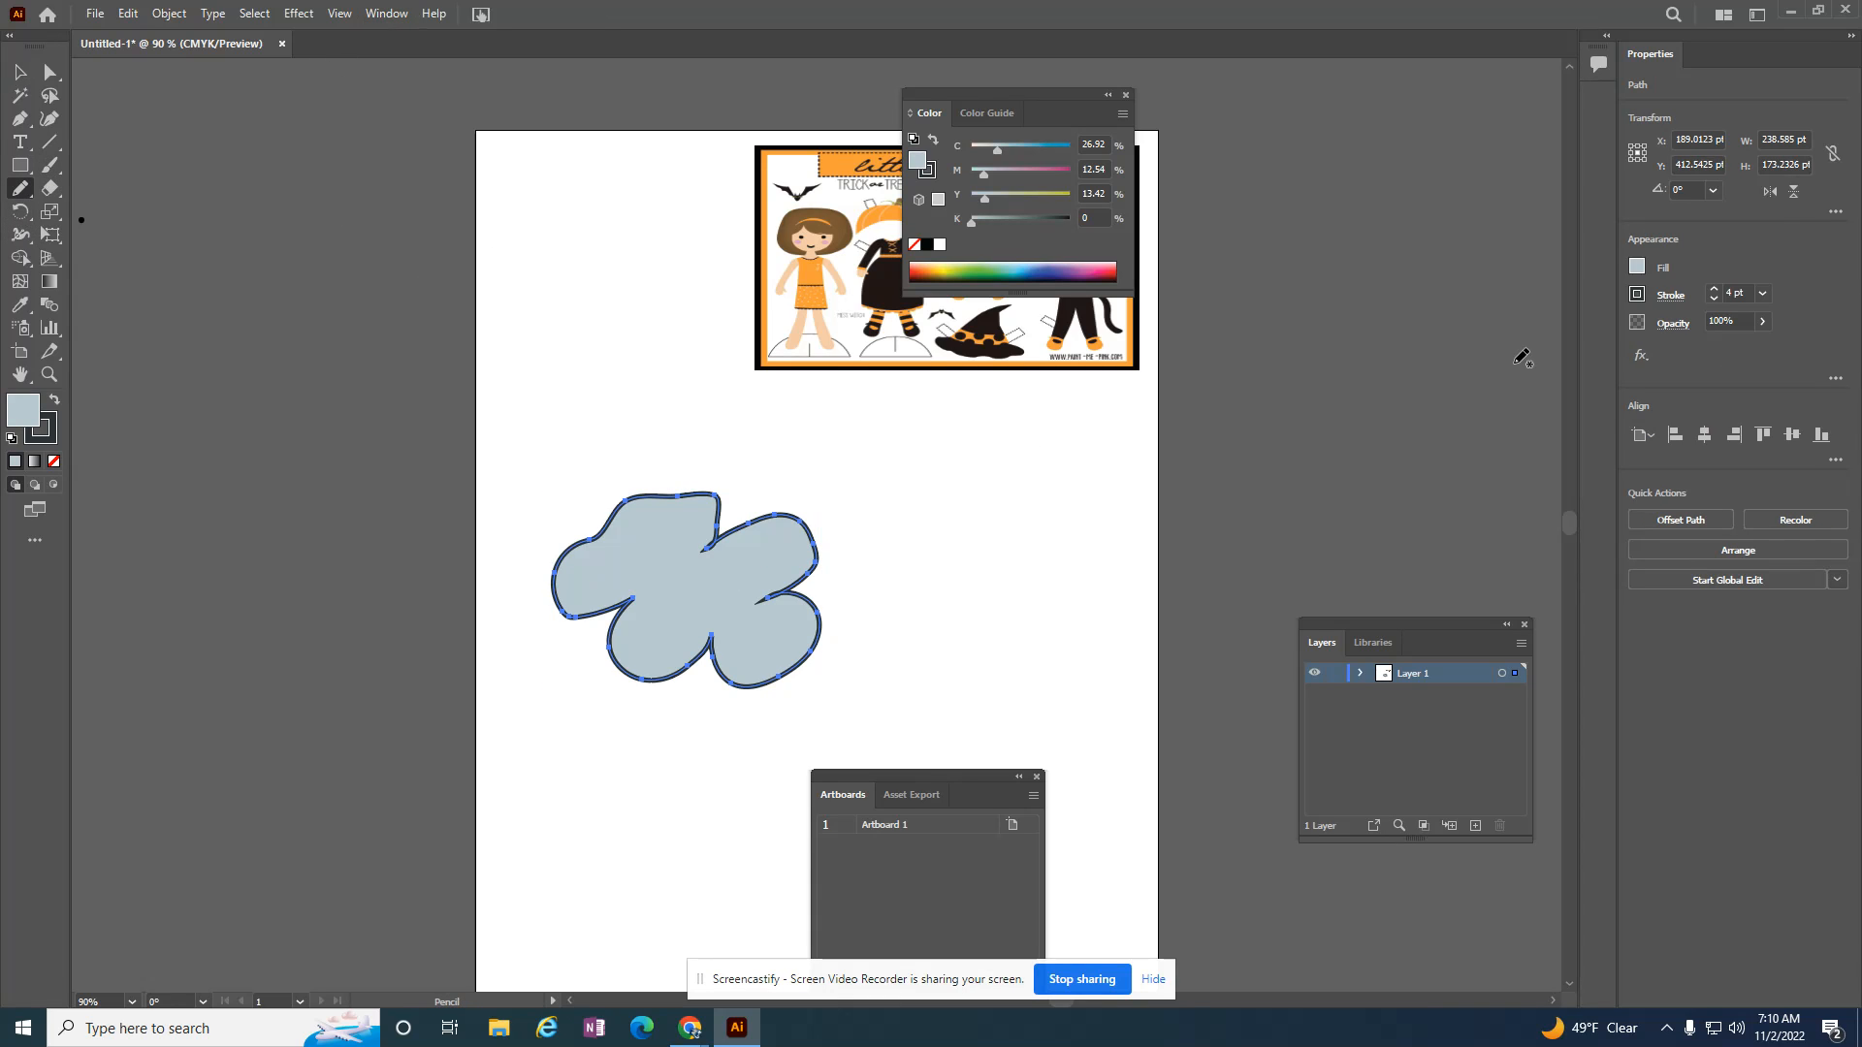
{"action": "left_click", "coordinate": [1637, 270]}
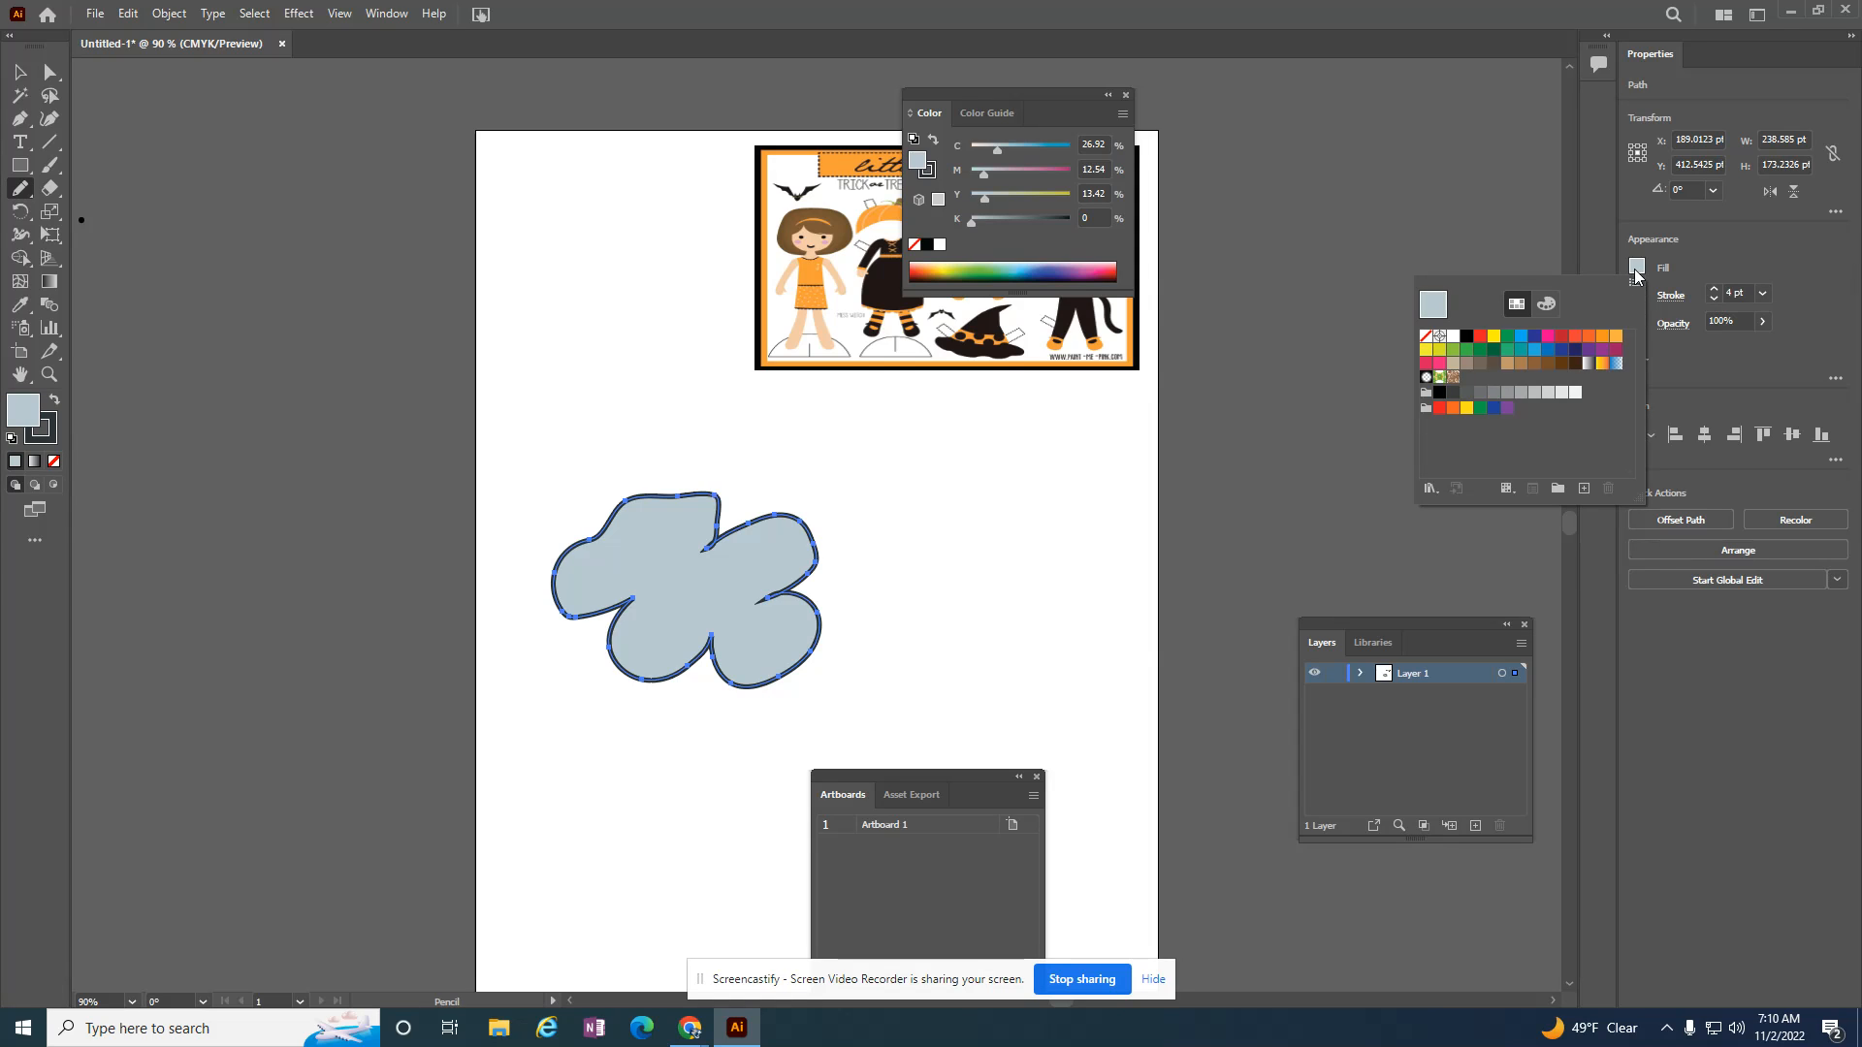
{"action": "left_click", "coordinate": [1427, 337]}
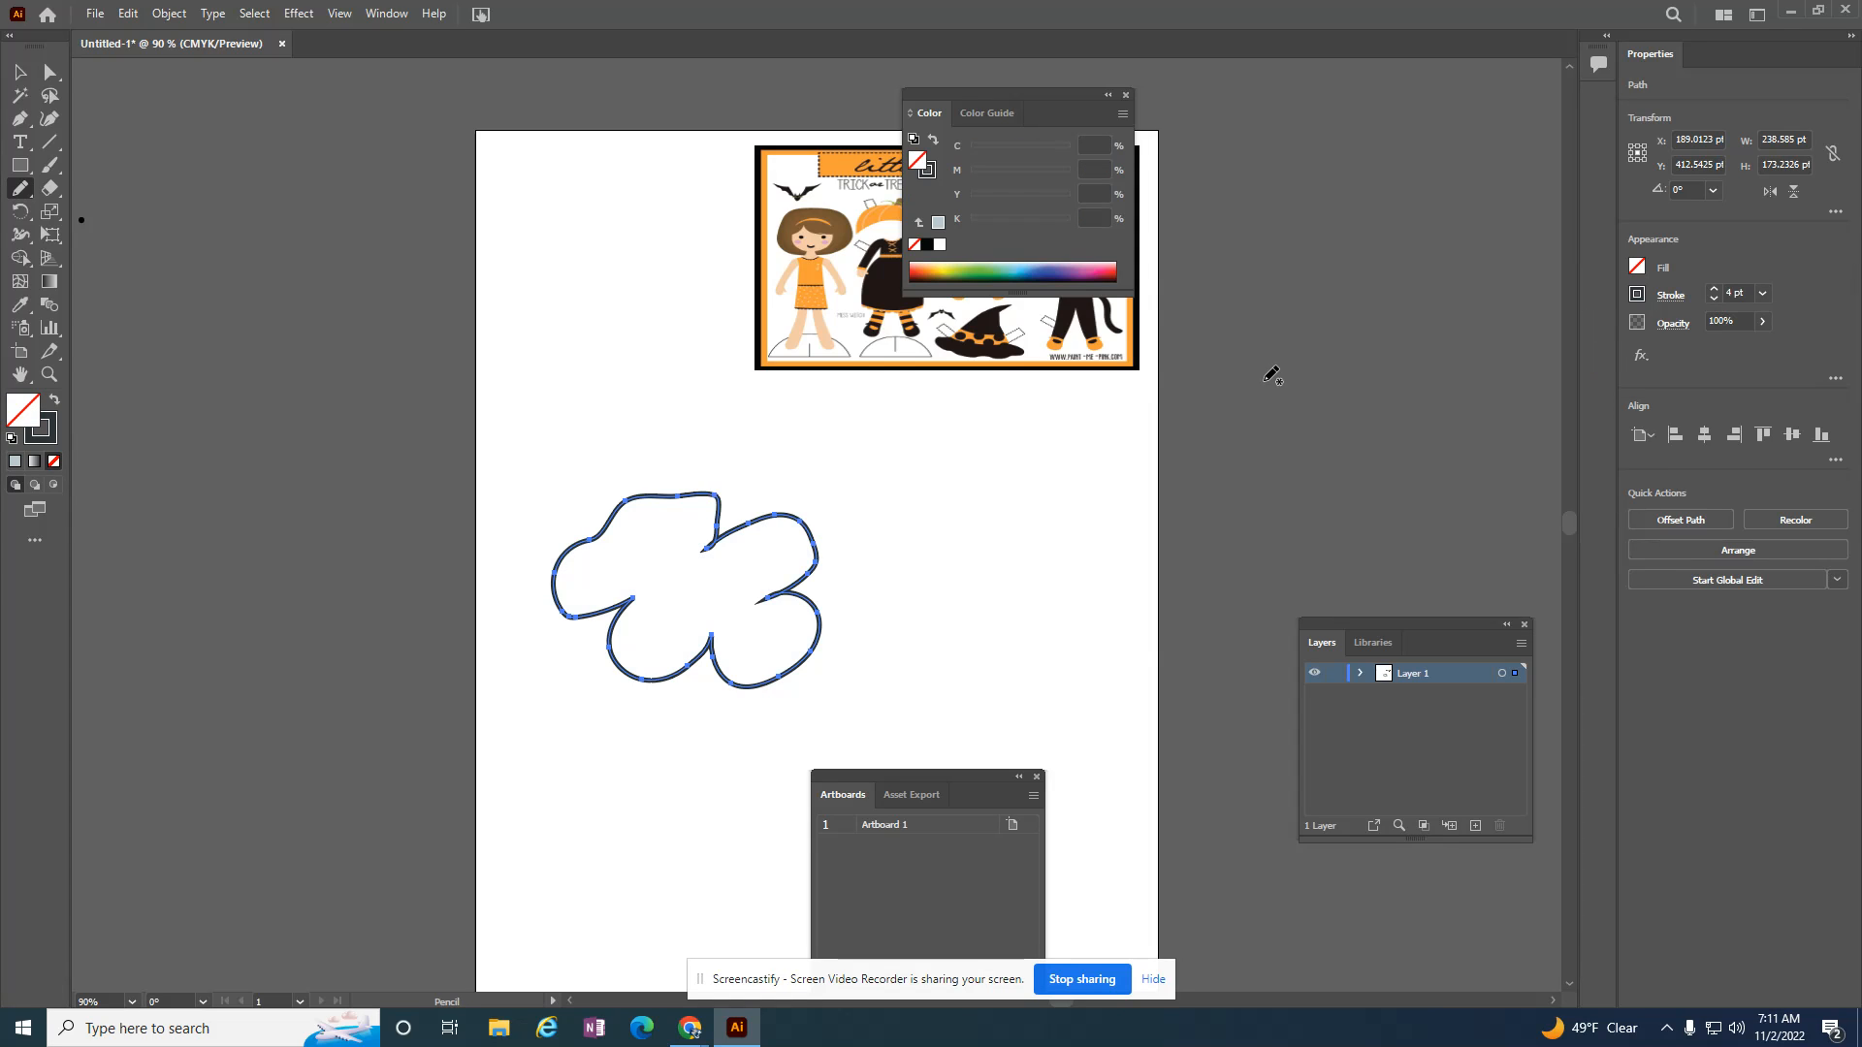
{"action": "key", "text": "ctrl+z"}
Step: Deselect the cloud shape and set the Pencil tool to no fill and a bright blue stroke
{"action": "left_click", "coordinate": [20, 73]}
{"action": "left_click", "coordinate": [1023, 546]}
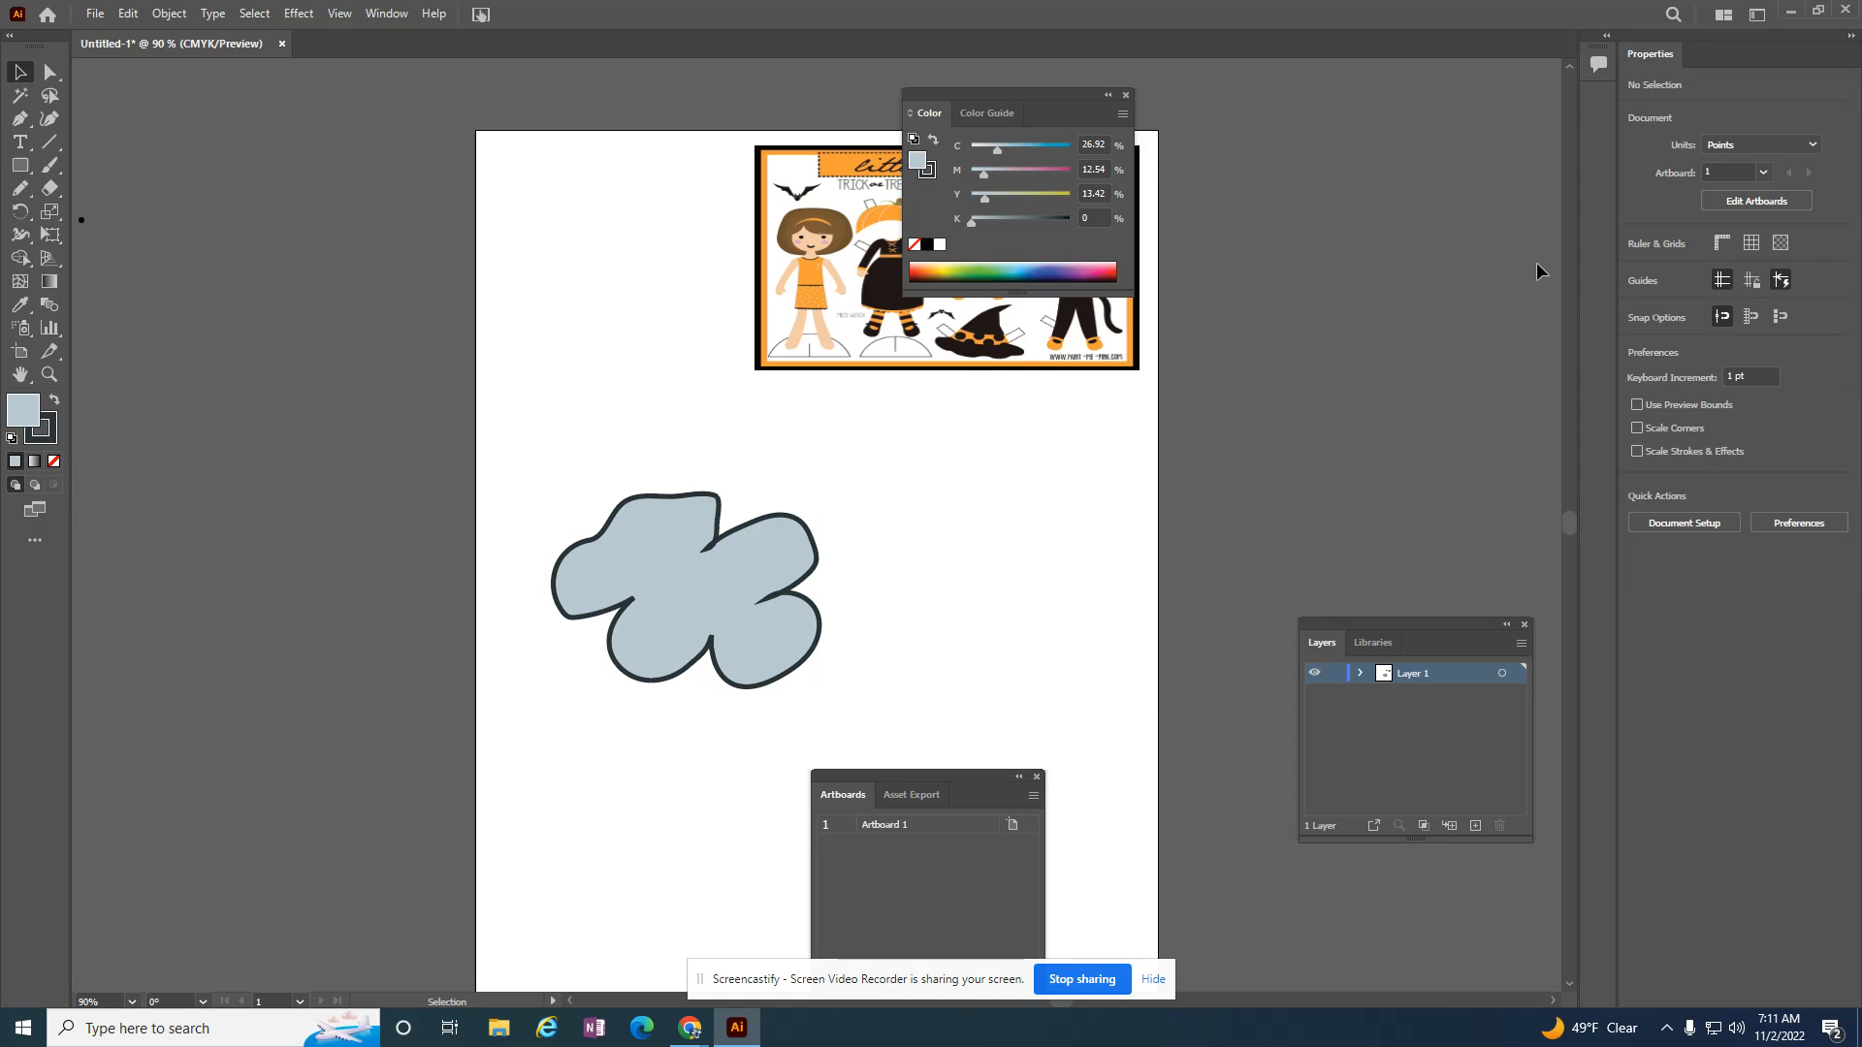
{"action": "left_click", "coordinate": [19, 188]}
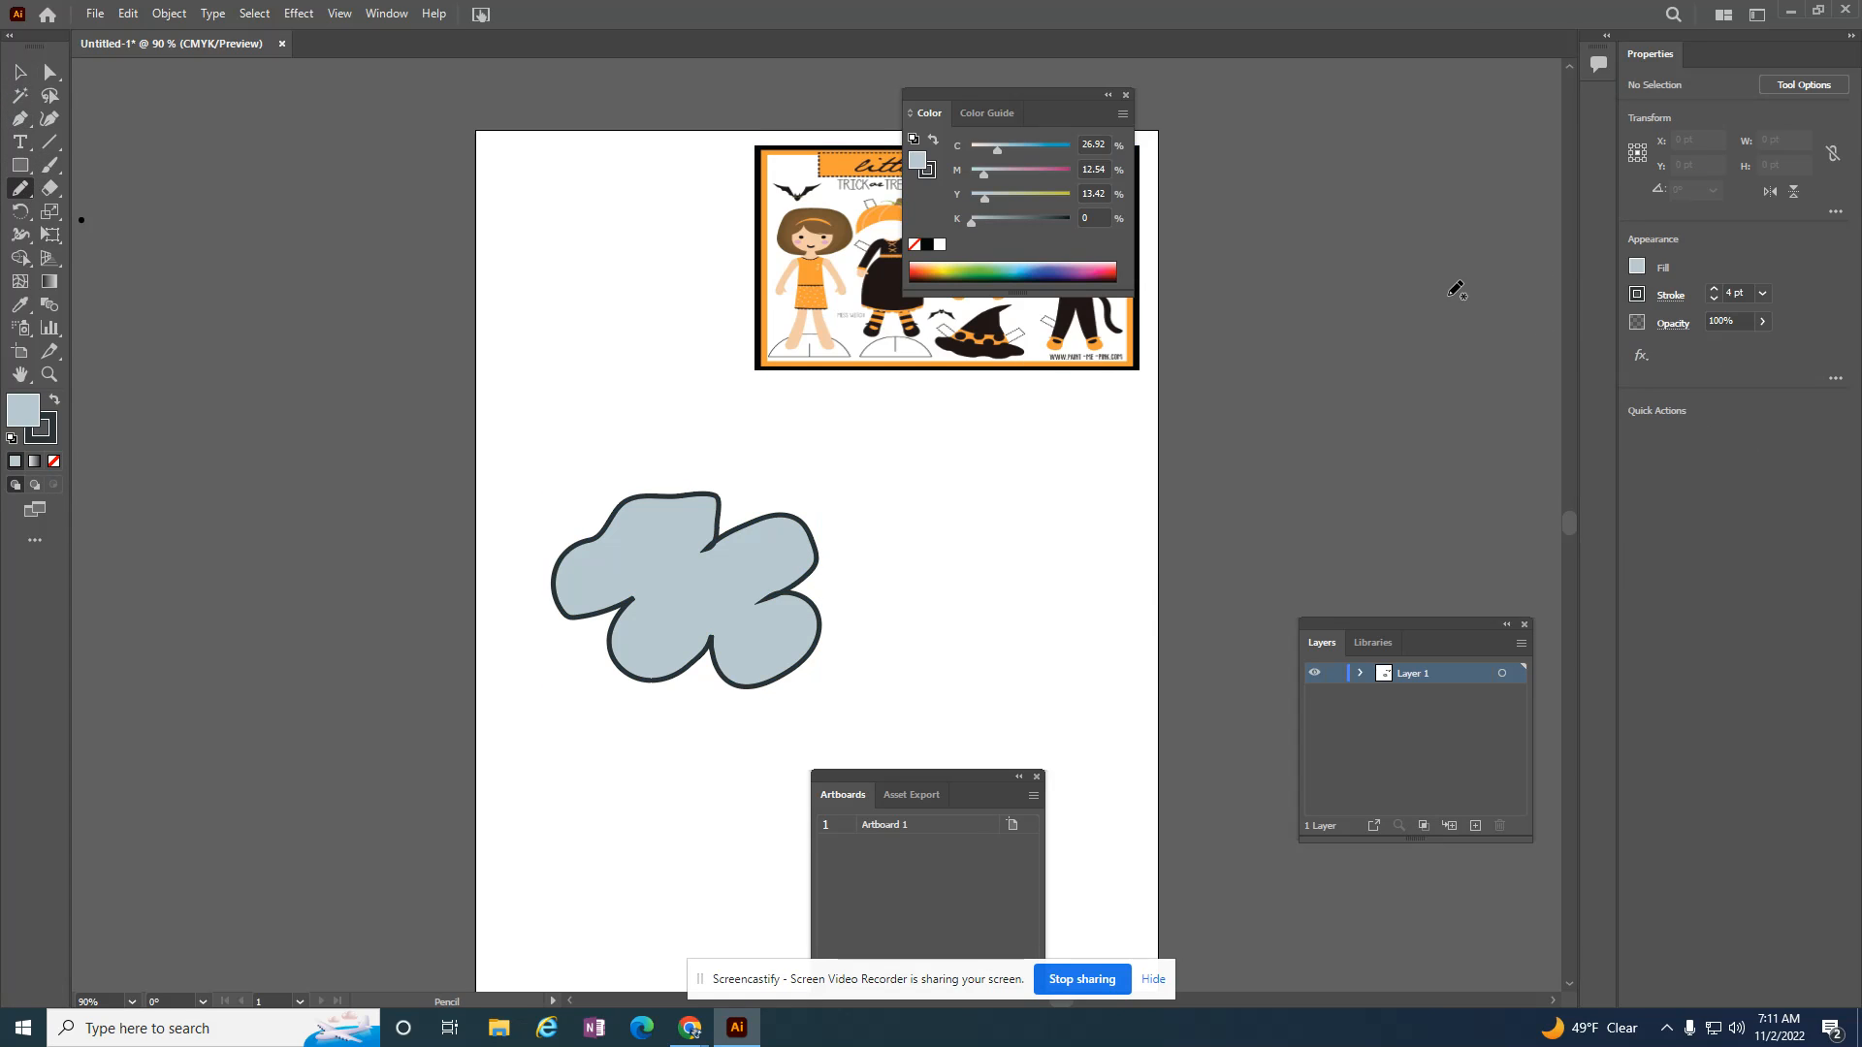
{"action": "left_click", "coordinate": [1637, 267]}
{"action": "left_click", "coordinate": [1424, 336]}
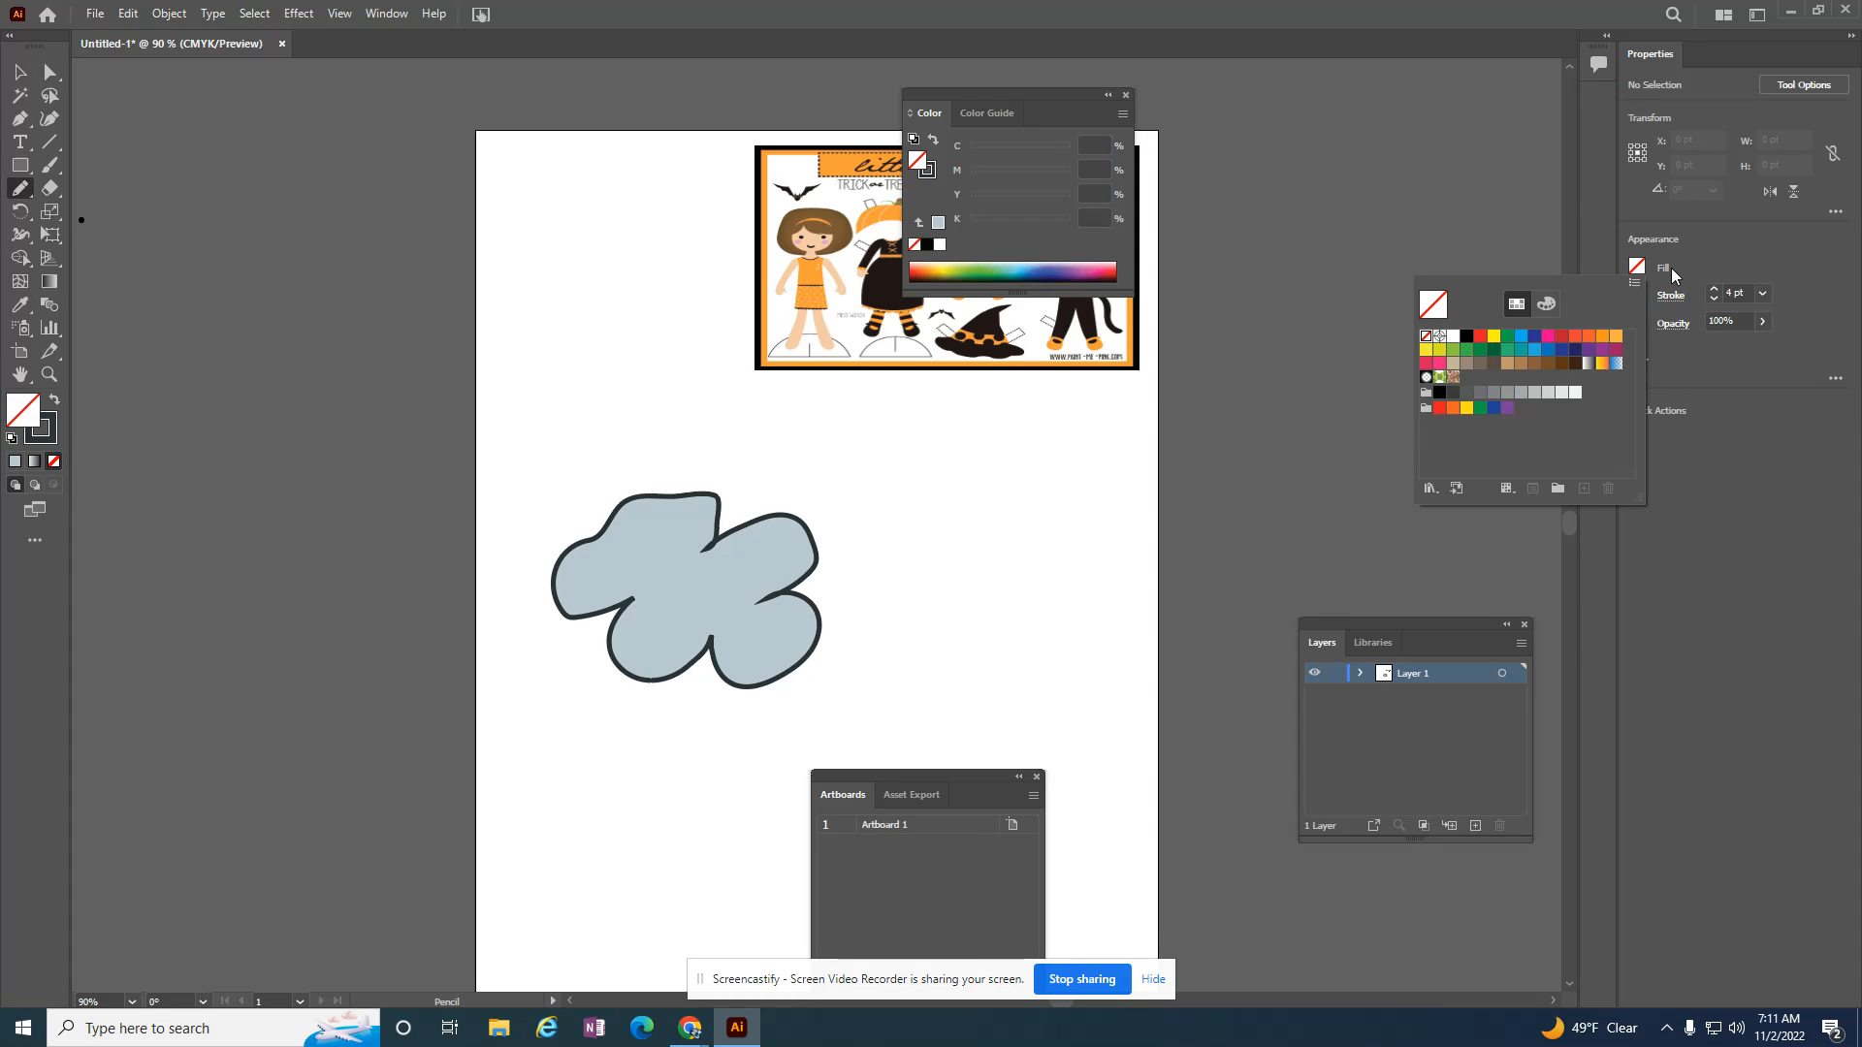
{"action": "left_click", "coordinate": [1637, 294]}
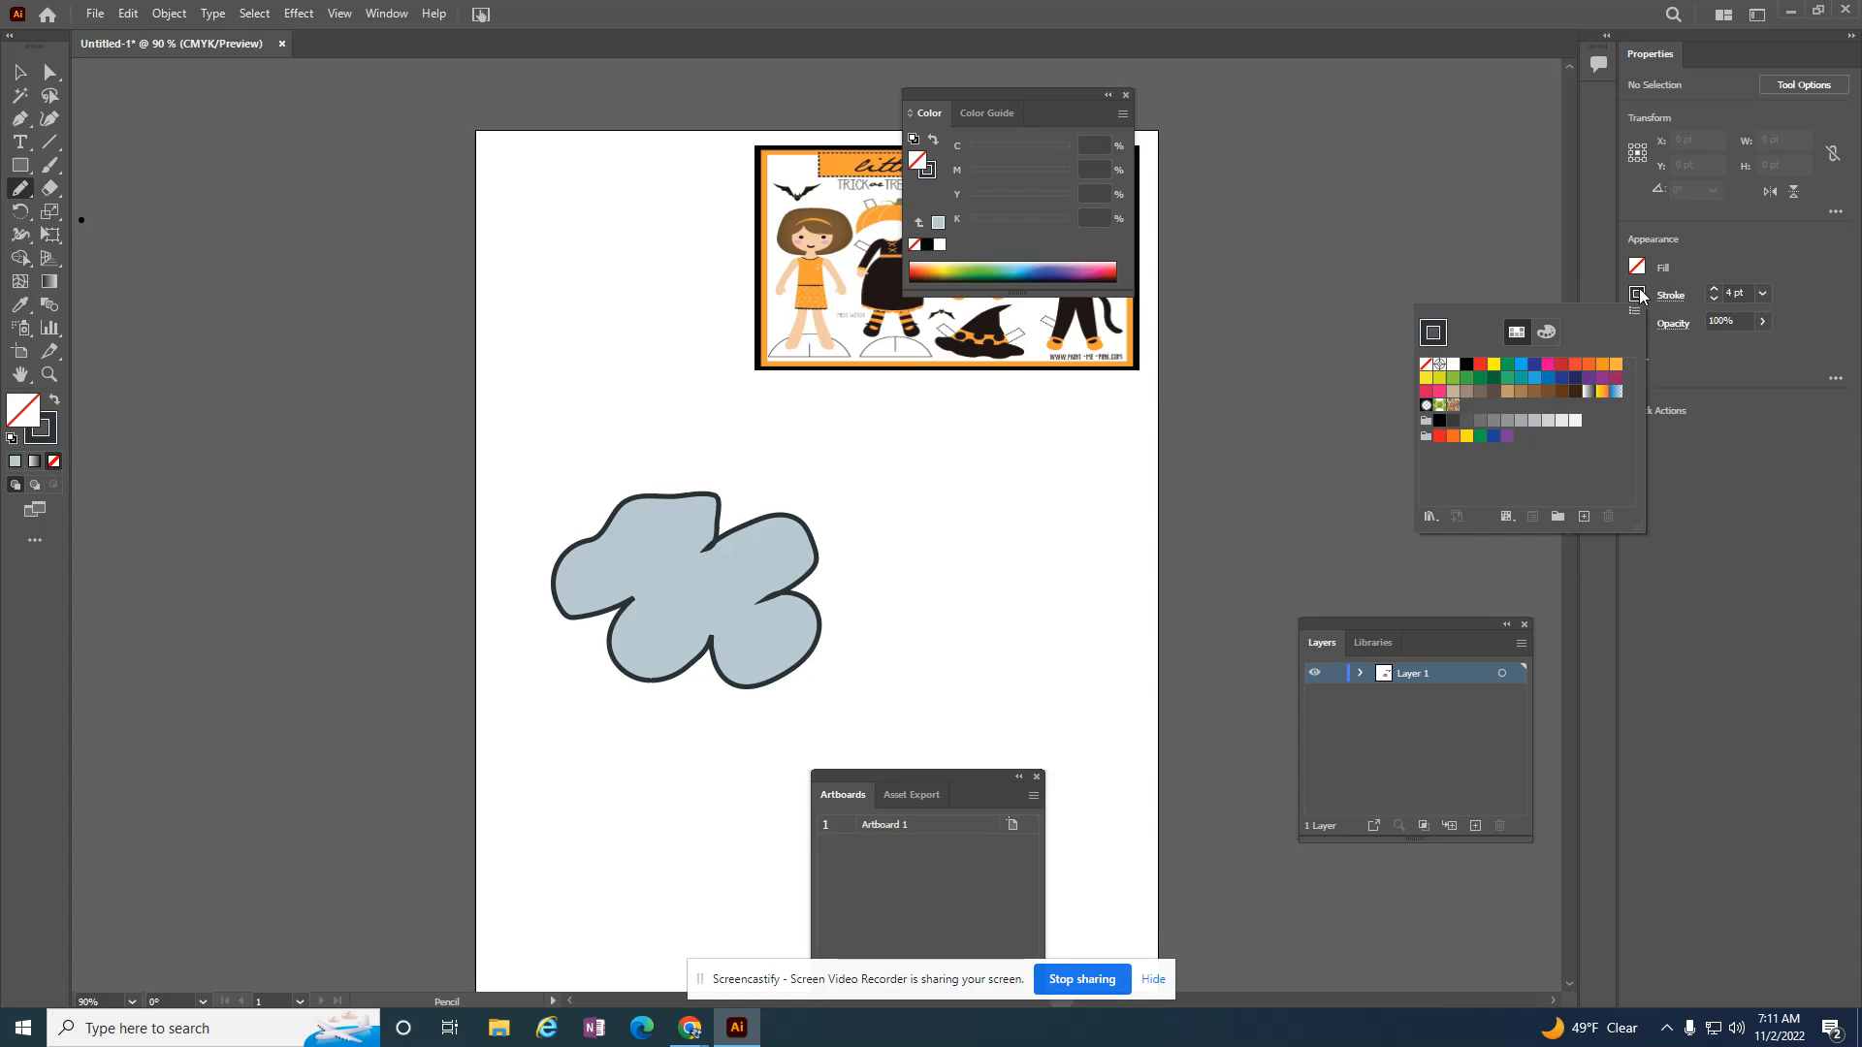
{"action": "left_click", "coordinate": [1521, 365]}
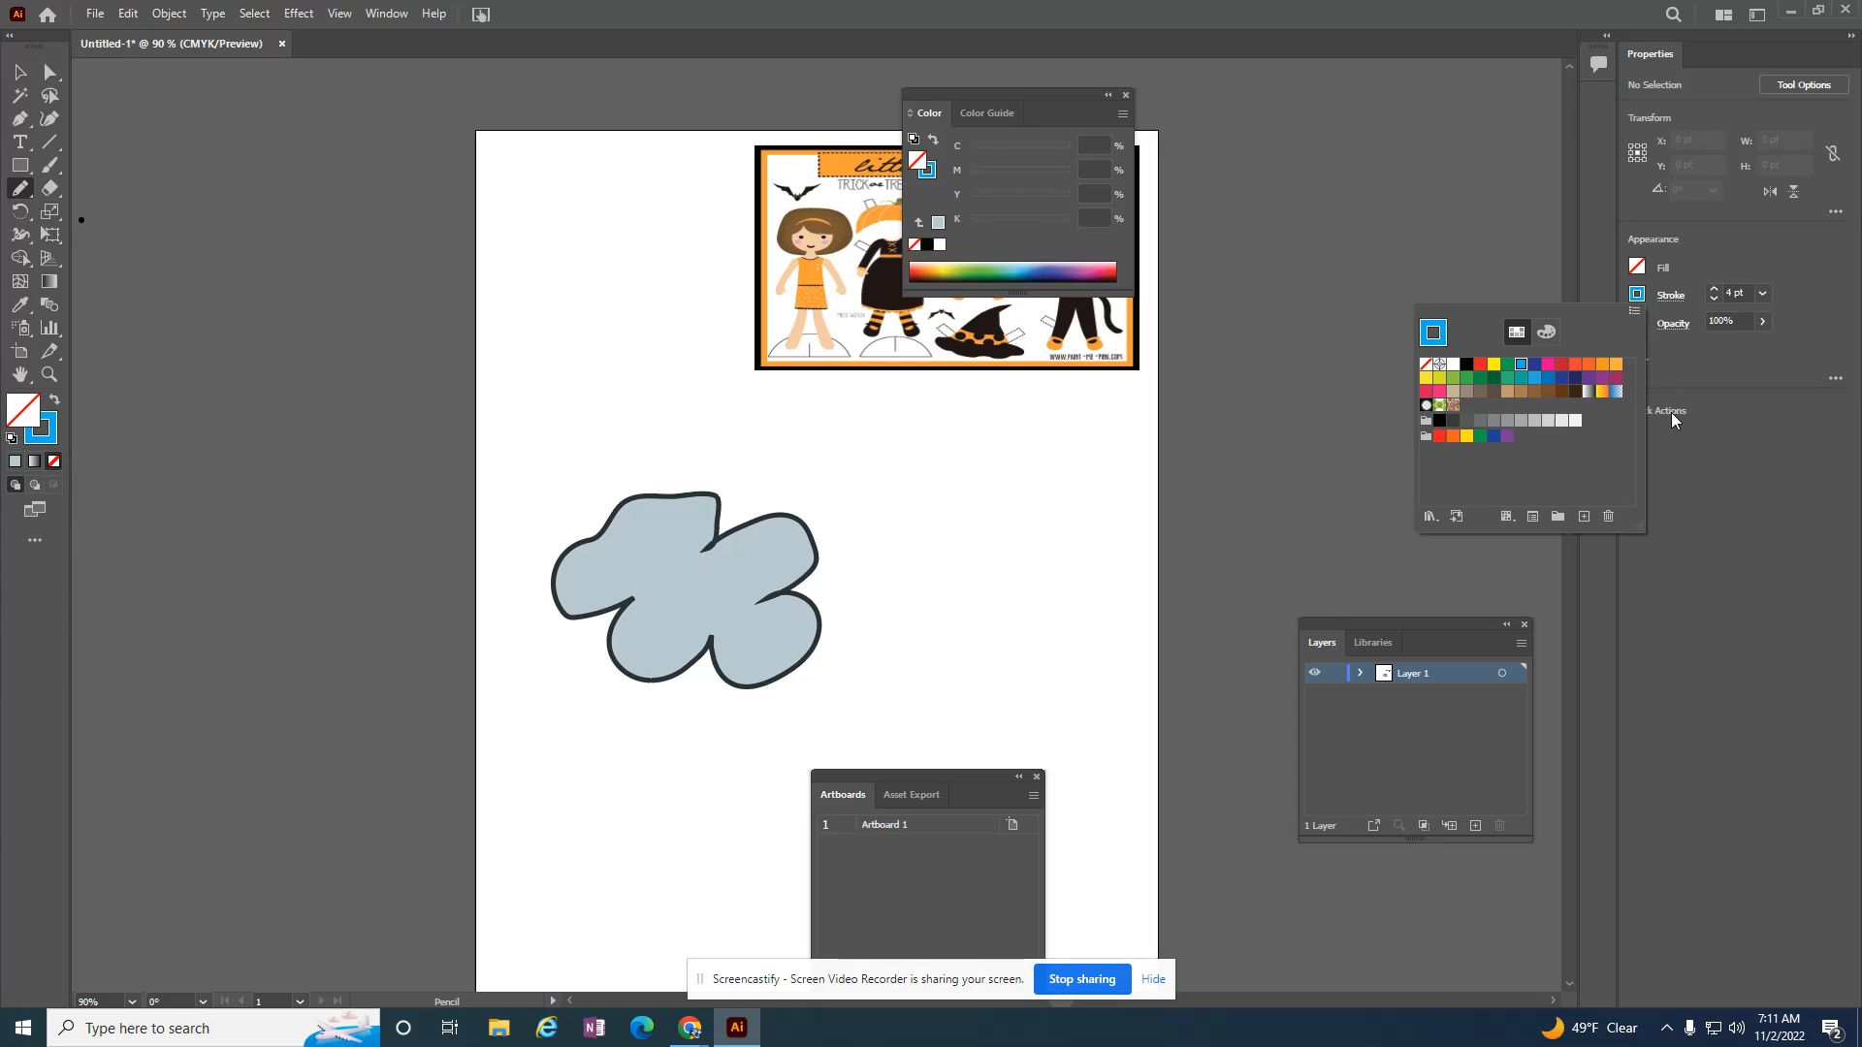
{"action": "left_click", "coordinate": [1234, 437]}
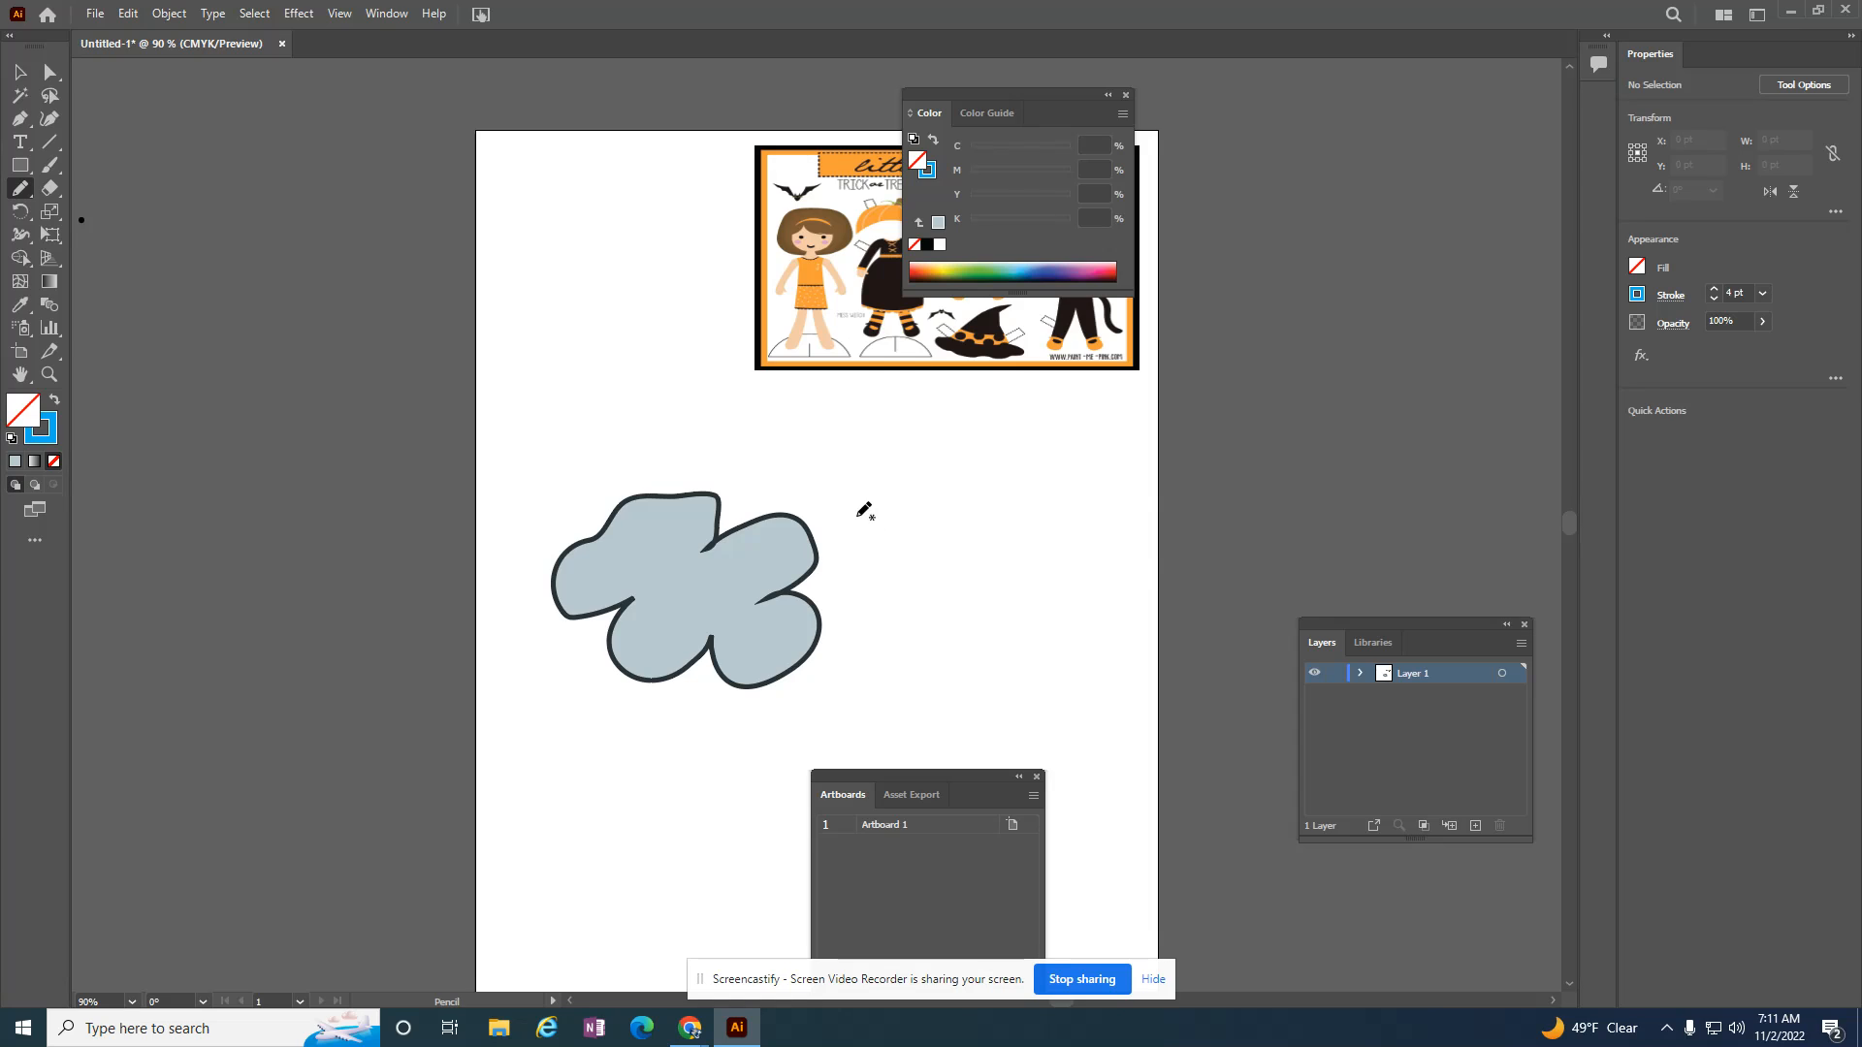
Step: Draw two open zigzag lines beside the cloud, one above the other, about 261 pt and 300 pt wide
{"action": "mouse_move", "coordinate": [901, 516]}
{"action": "left_mouse_down"}
{"action": "mouse_move", "coordinate": [950, 462]}
{"action": "mouse_move", "coordinate": [985, 524]}
{"action": "mouse_move", "coordinate": [1034, 450]}
{"action": "mouse_move", "coordinate": [1054, 497]}
{"action": "left_mouse_up"}
{"action": "key", "text": "ctrl+z"}
{"action": "mouse_move", "coordinate": [898, 524]}
{"action": "left_mouse_down"}
{"action": "mouse_move", "coordinate": [1077, 447]}
{"action": "mouse_move", "coordinate": [1133, 468]}
{"action": "mouse_move", "coordinate": [1188, 528]}
{"action": "left_mouse_up"}
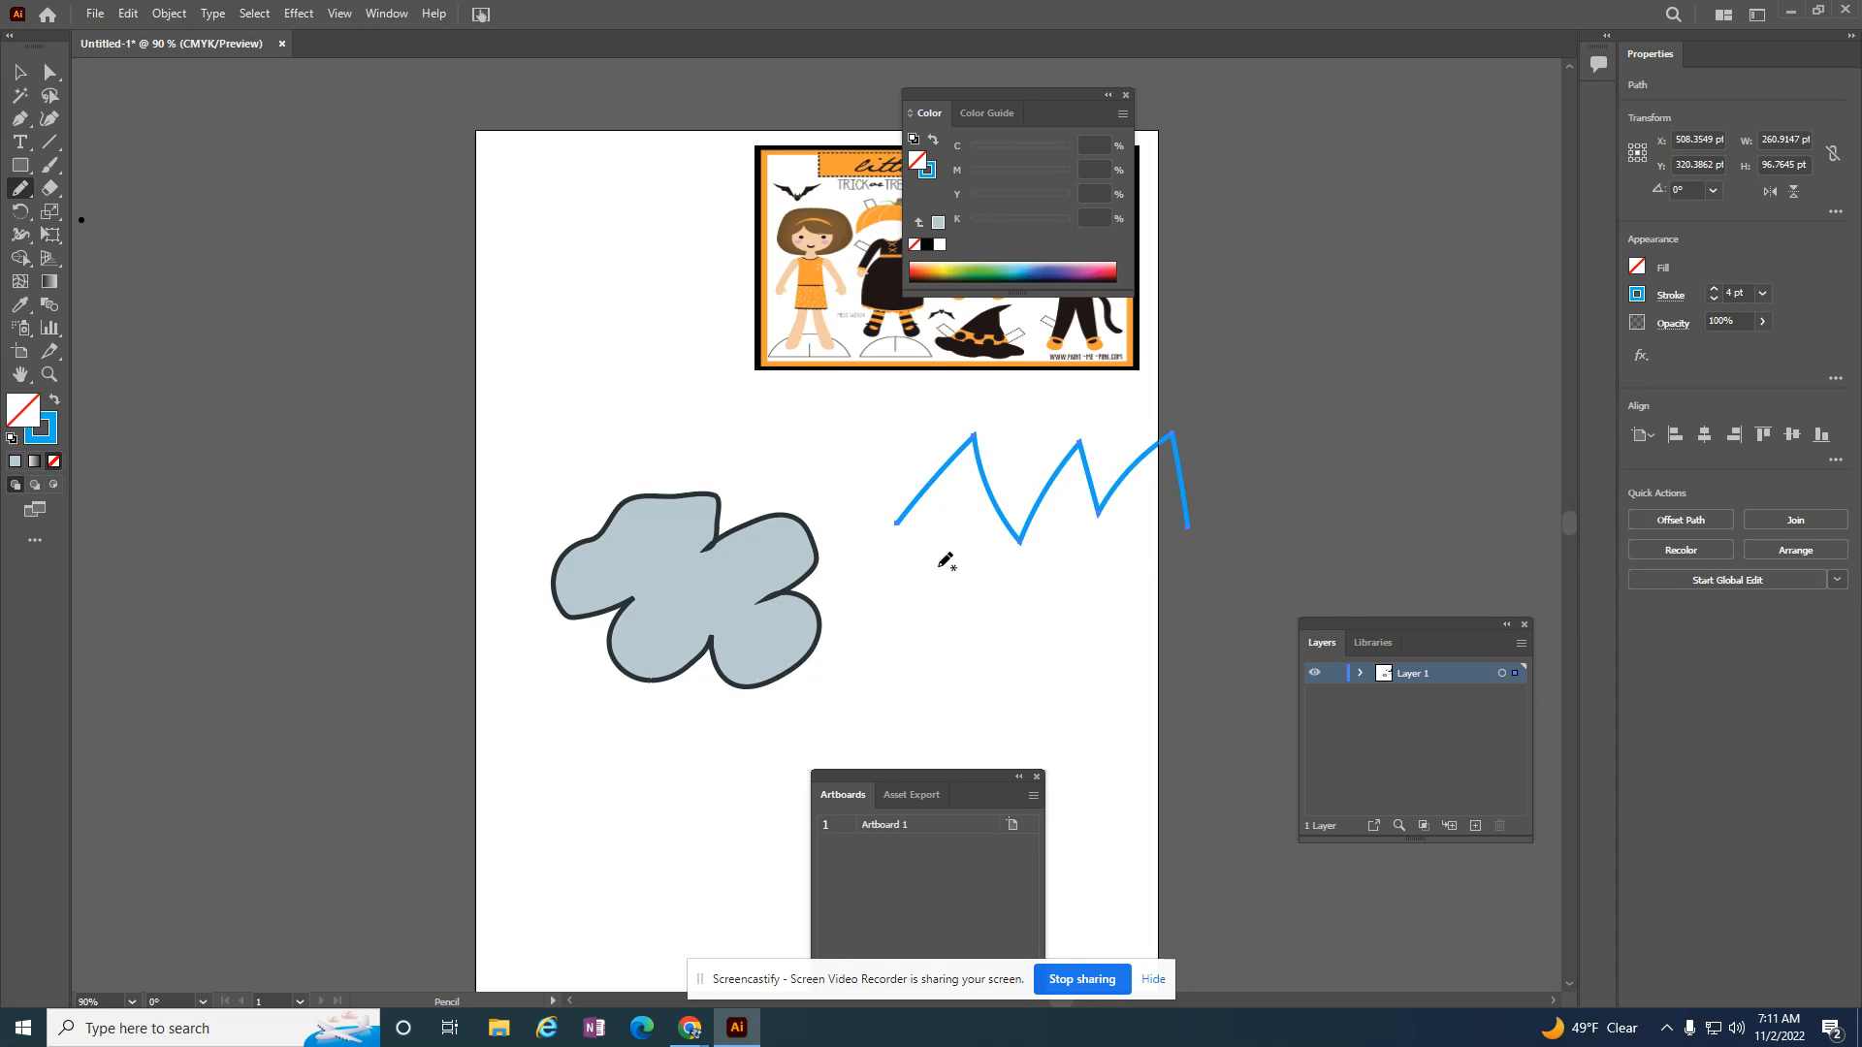
{"action": "mouse_move", "coordinate": [913, 584]}
{"action": "left_mouse_down"}
{"action": "mouse_move", "coordinate": [1130, 597]}
{"action": "mouse_move", "coordinate": [1239, 557]}
{"action": "left_mouse_up"}
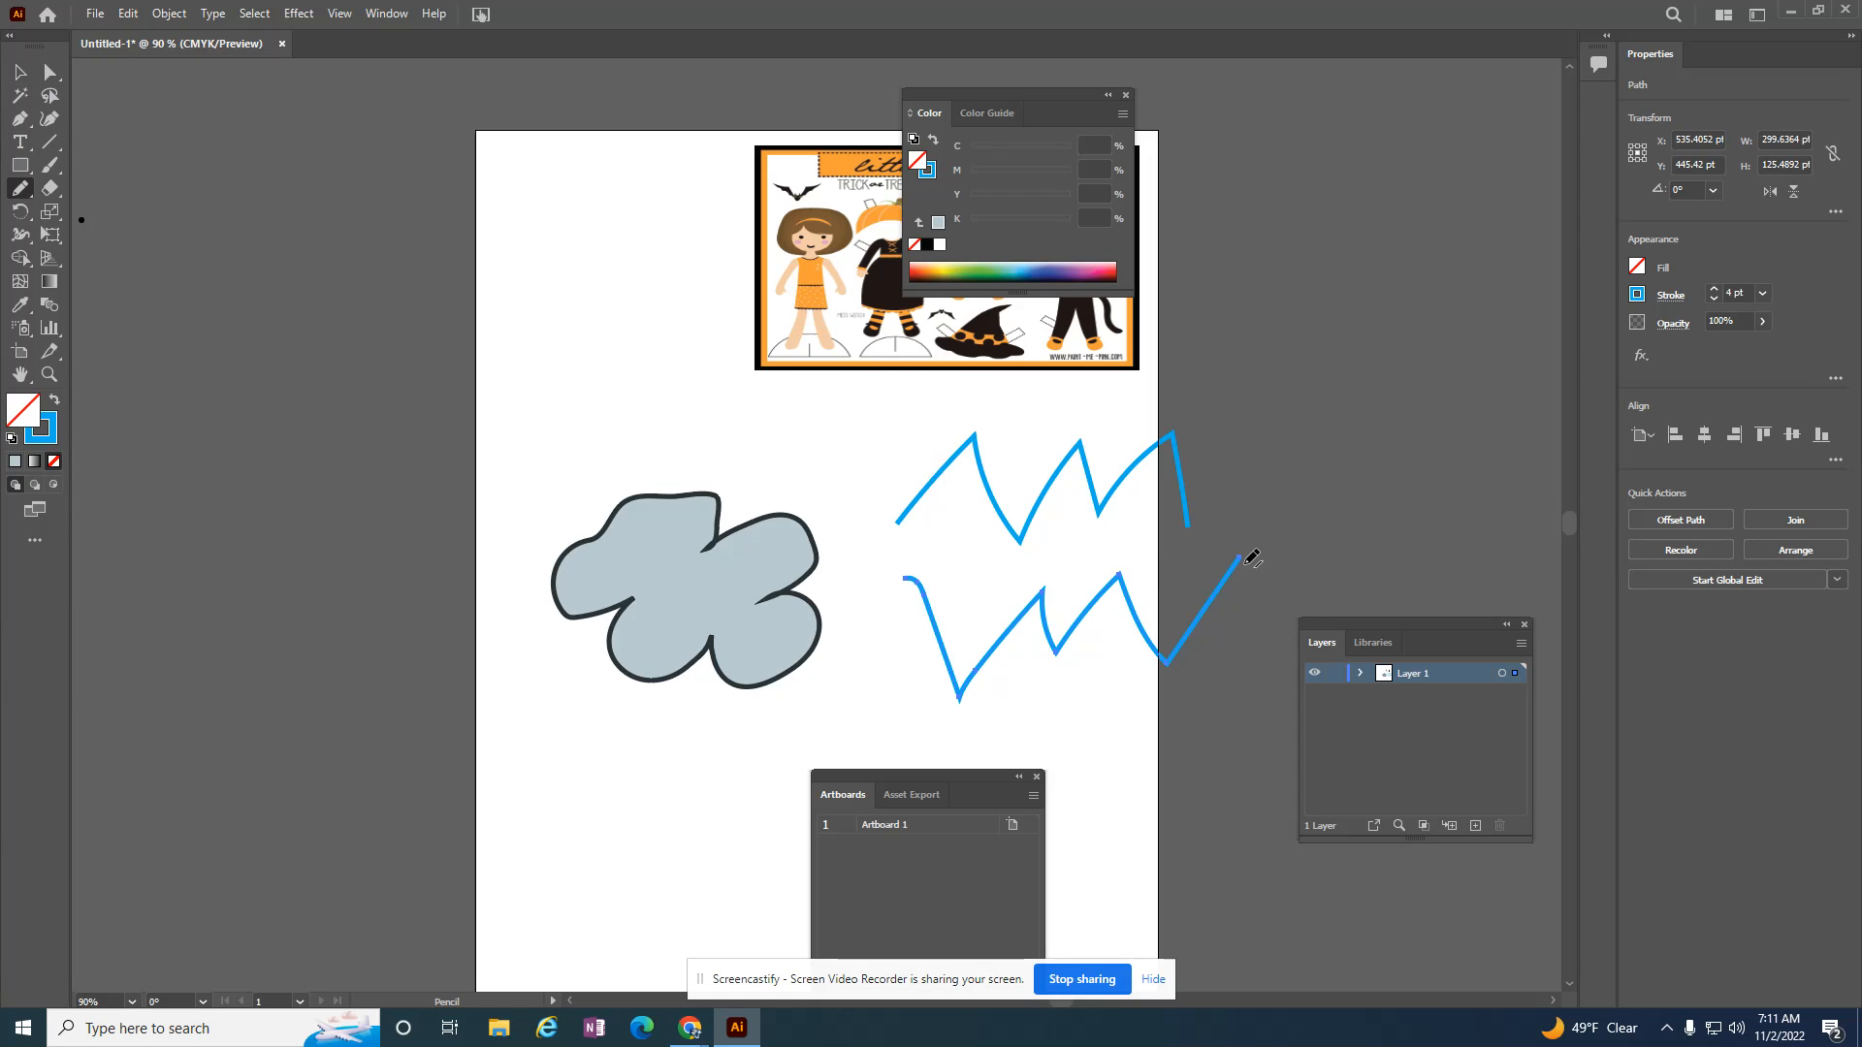
{"action": "double_click", "coordinate": [21, 415]}
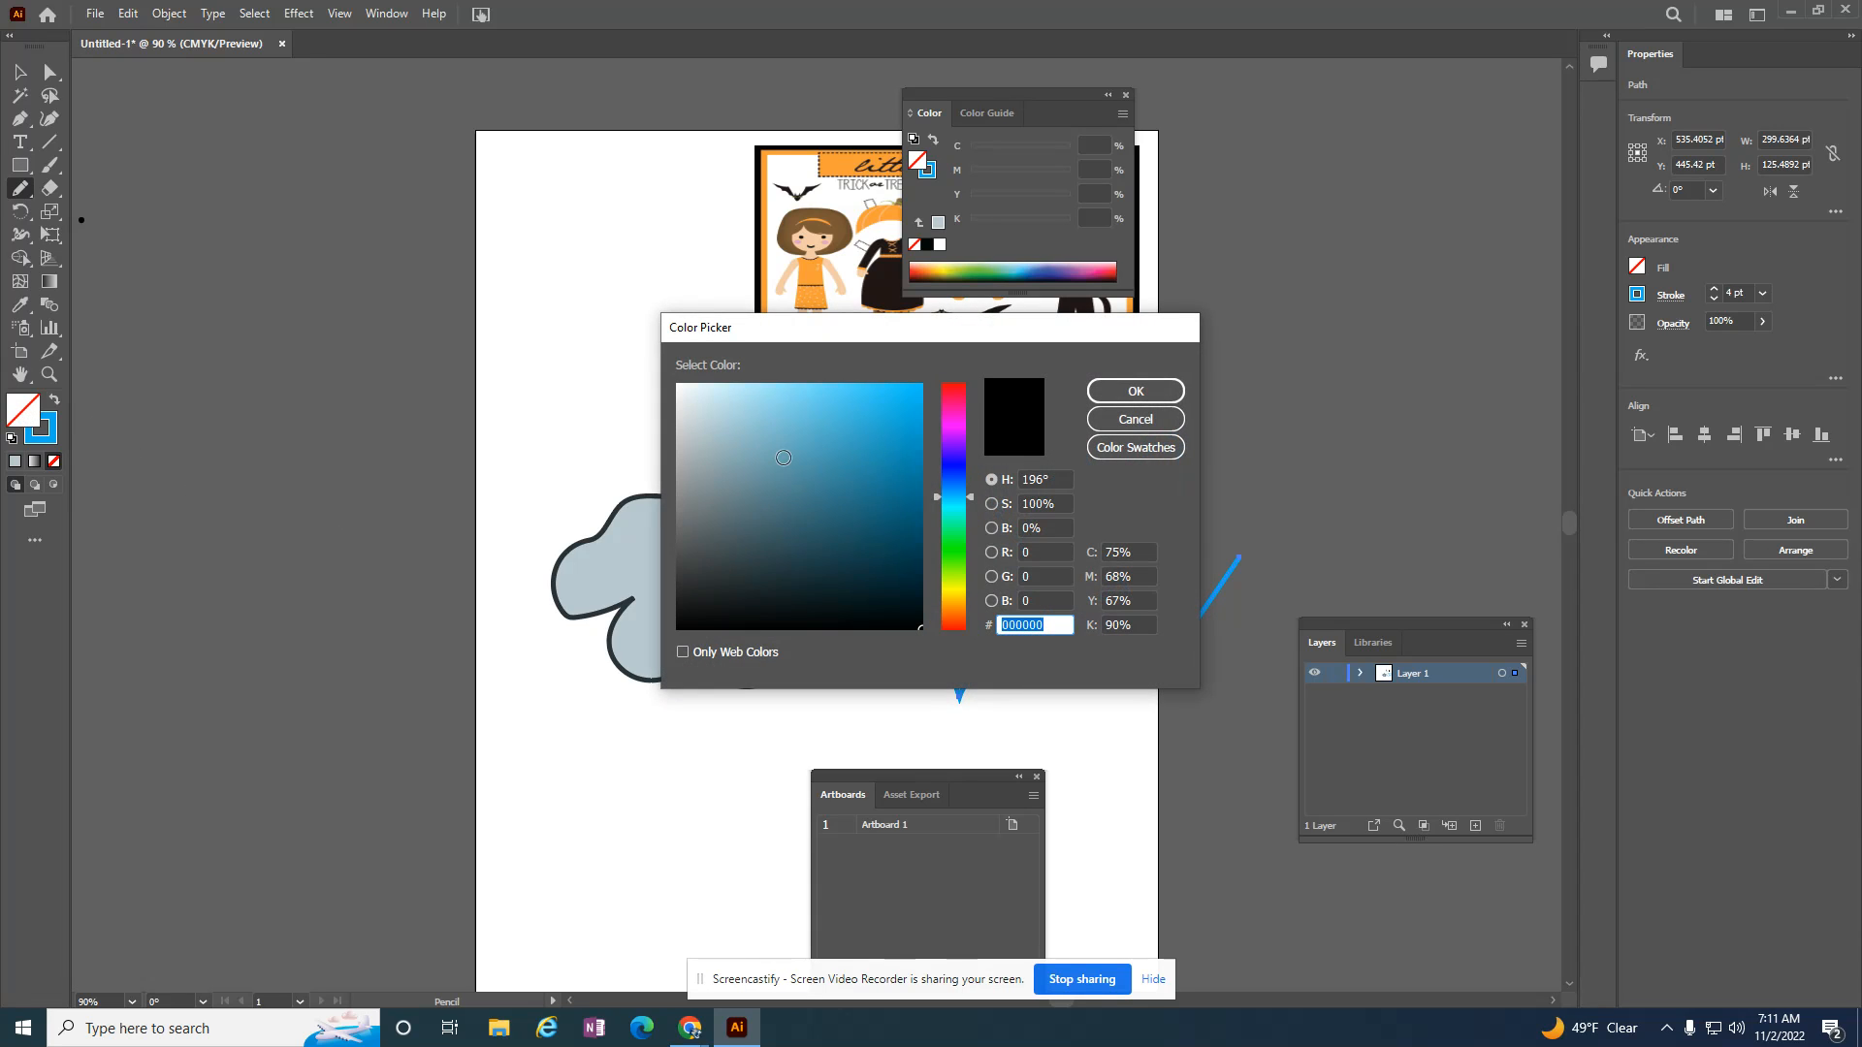
{"action": "left_click", "coordinate": [961, 399]}
{"action": "left_click", "coordinate": [874, 444]}
{"action": "left_click", "coordinate": [1135, 391]}
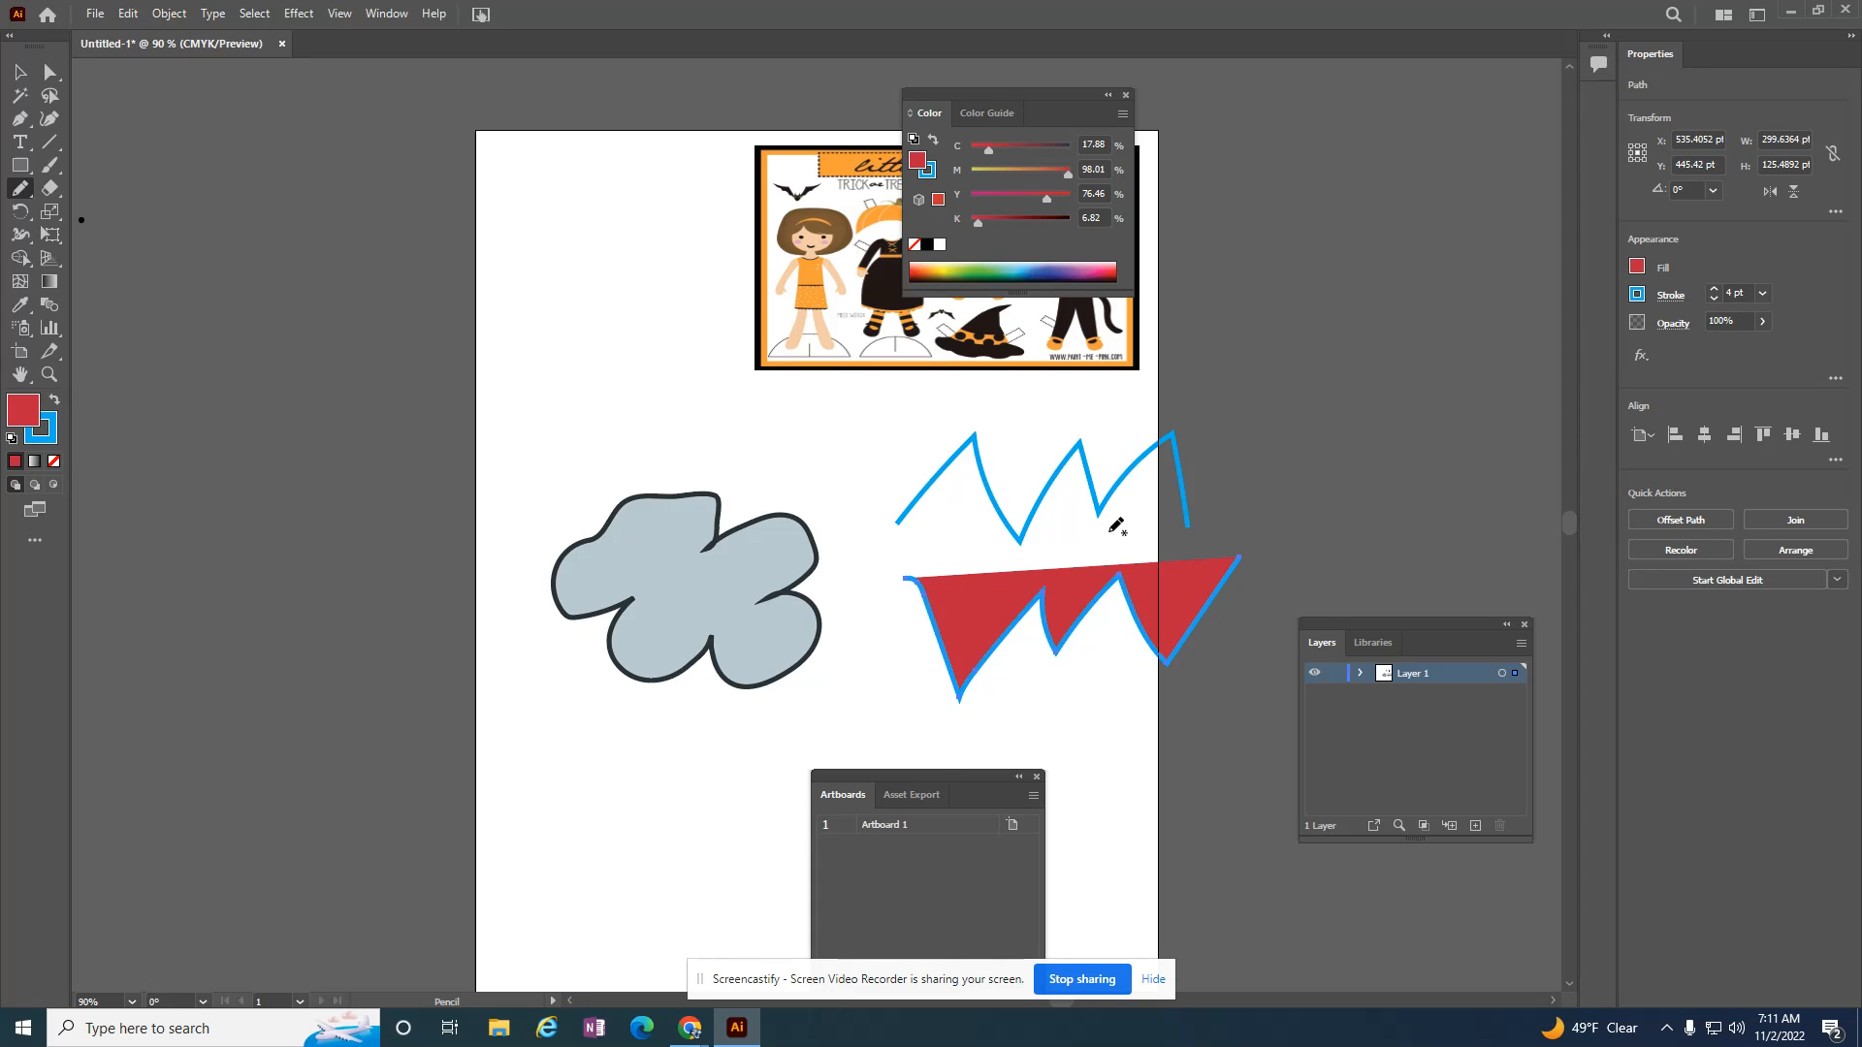
{"action": "key", "text": "slash"}
Step: Join the left end points of the upper and lower zigzag lines with a straight segment
{"action": "key", "text": "a"}
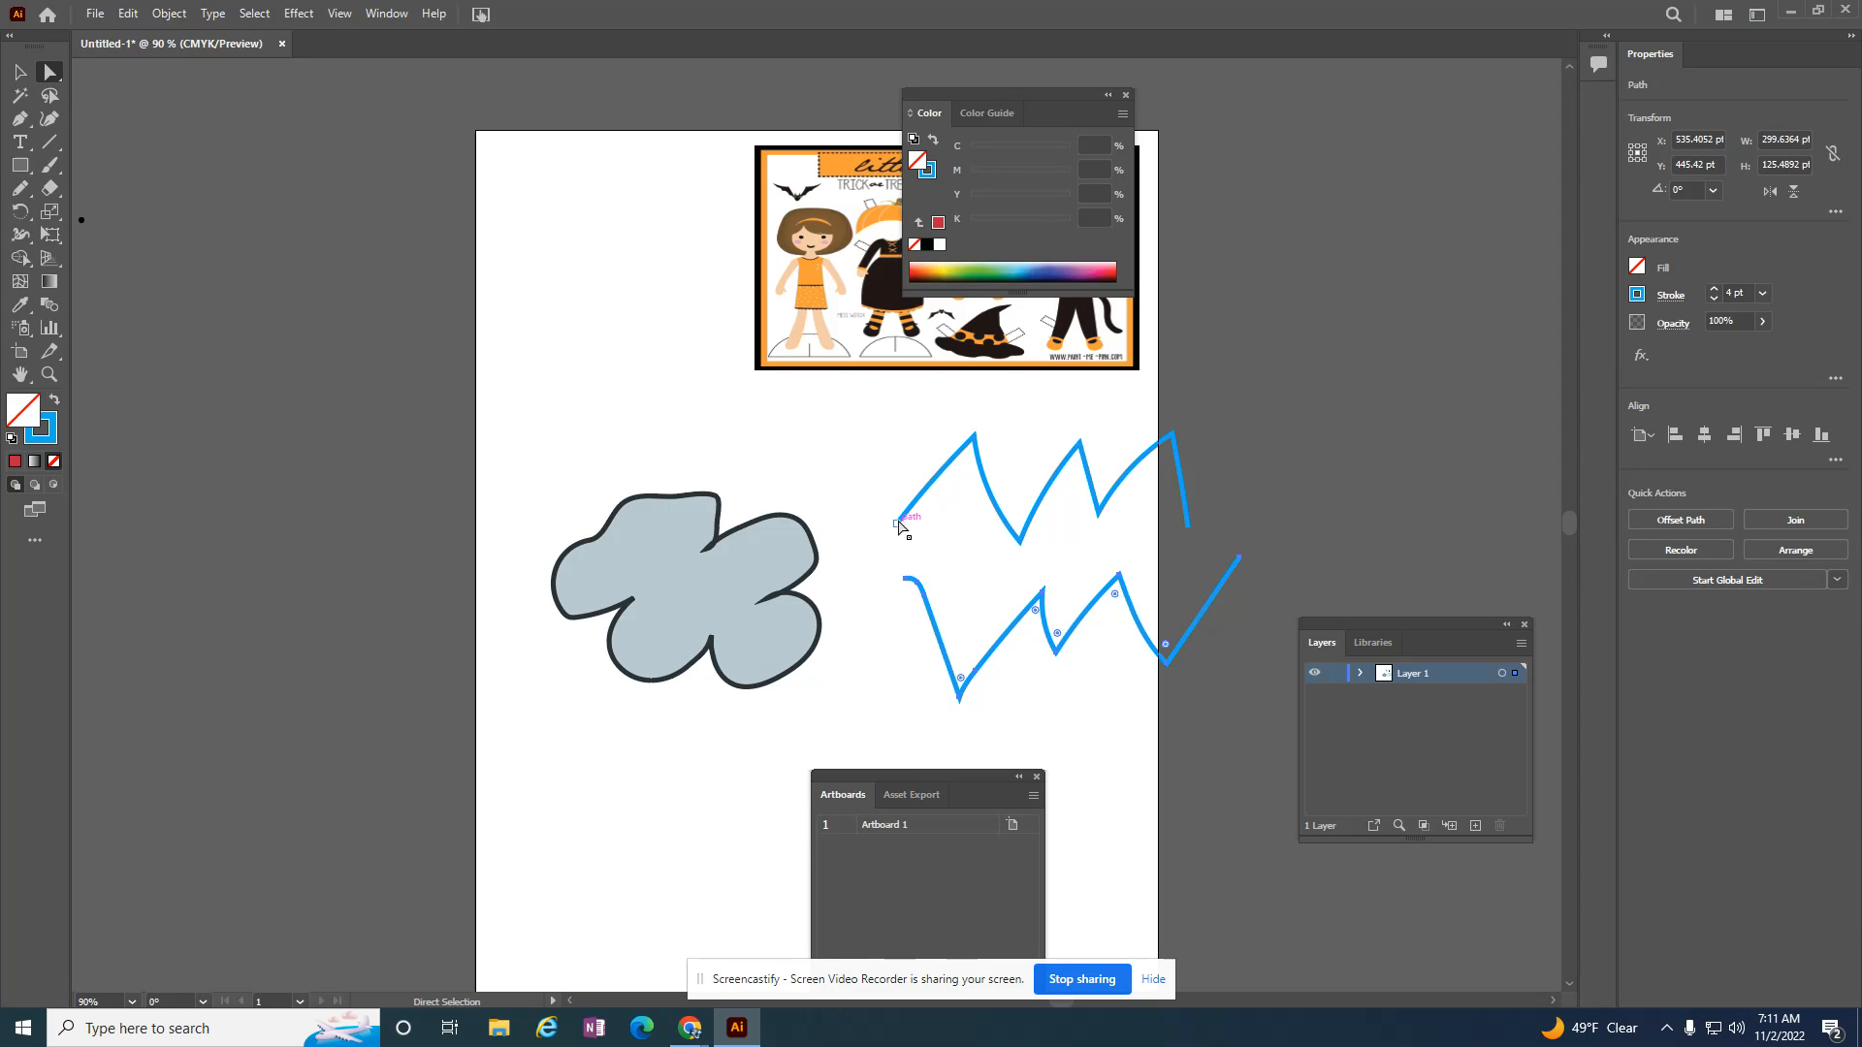
{"action": "left_click", "coordinate": [898, 525]}
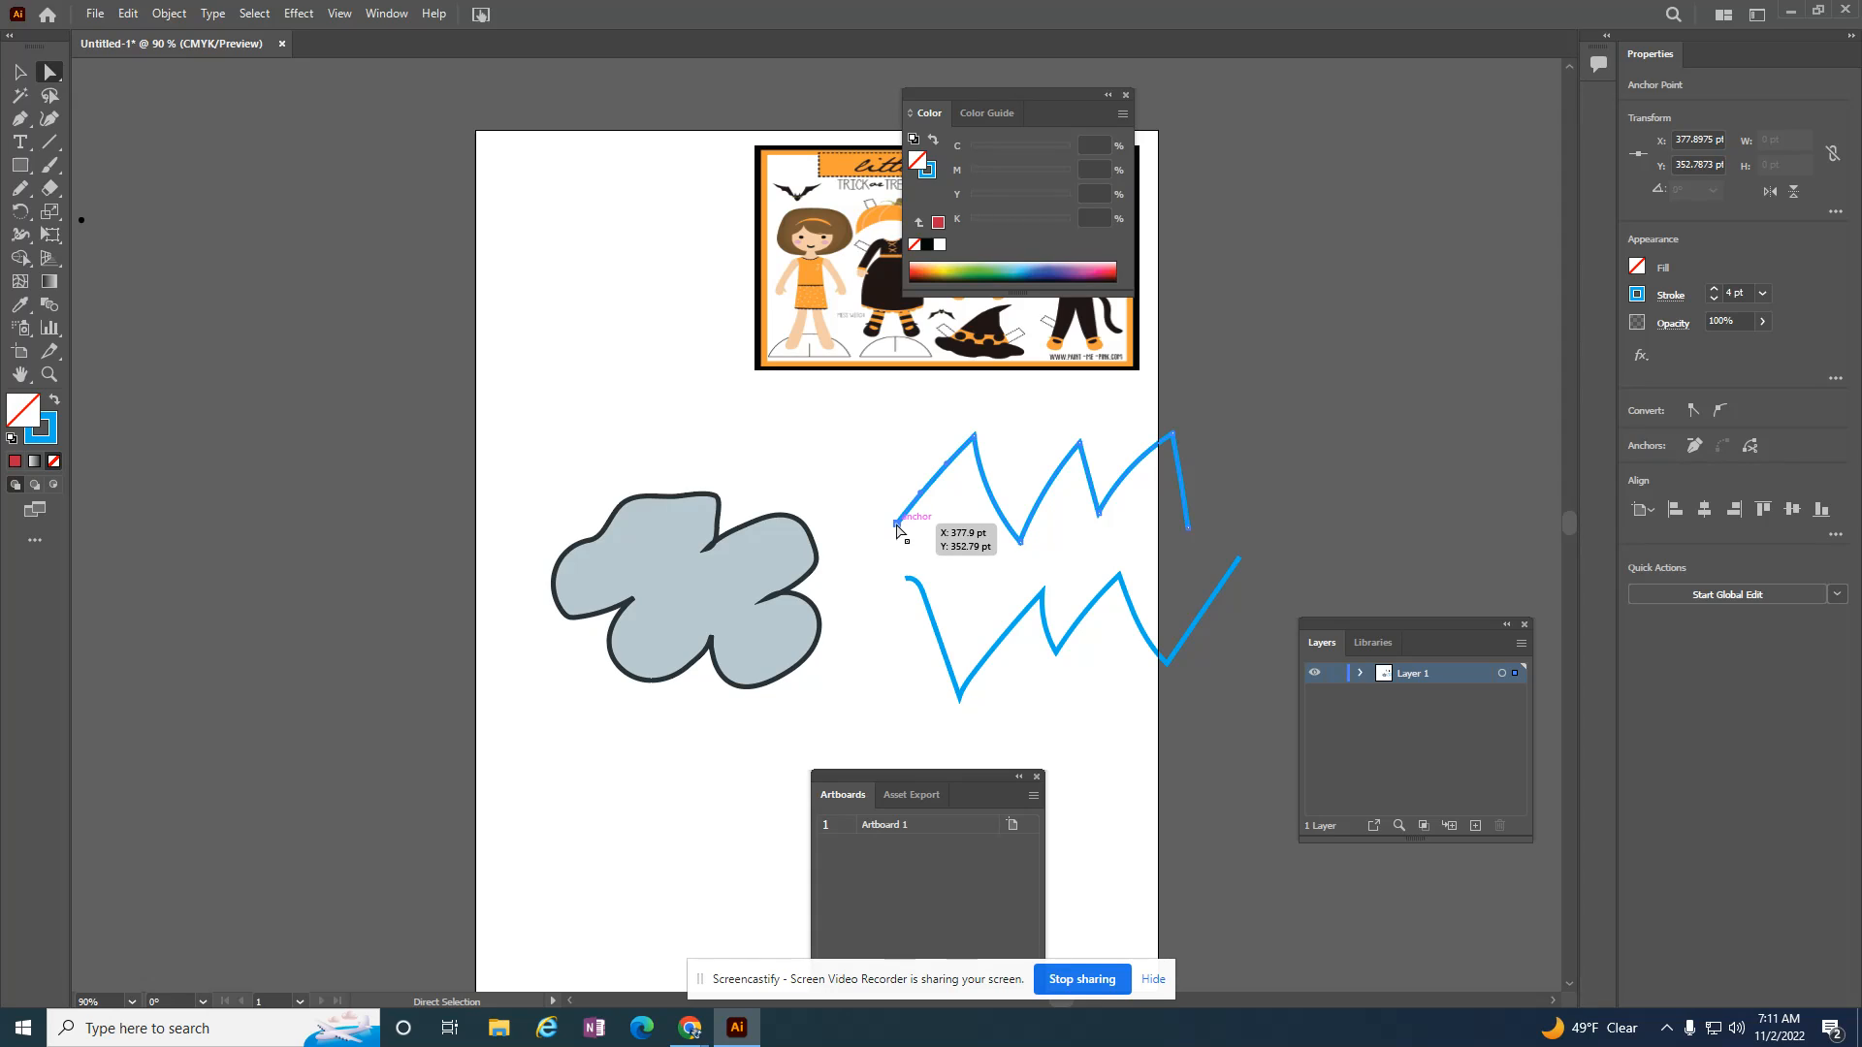
{"action": "left_click", "coordinate": [906, 581]}
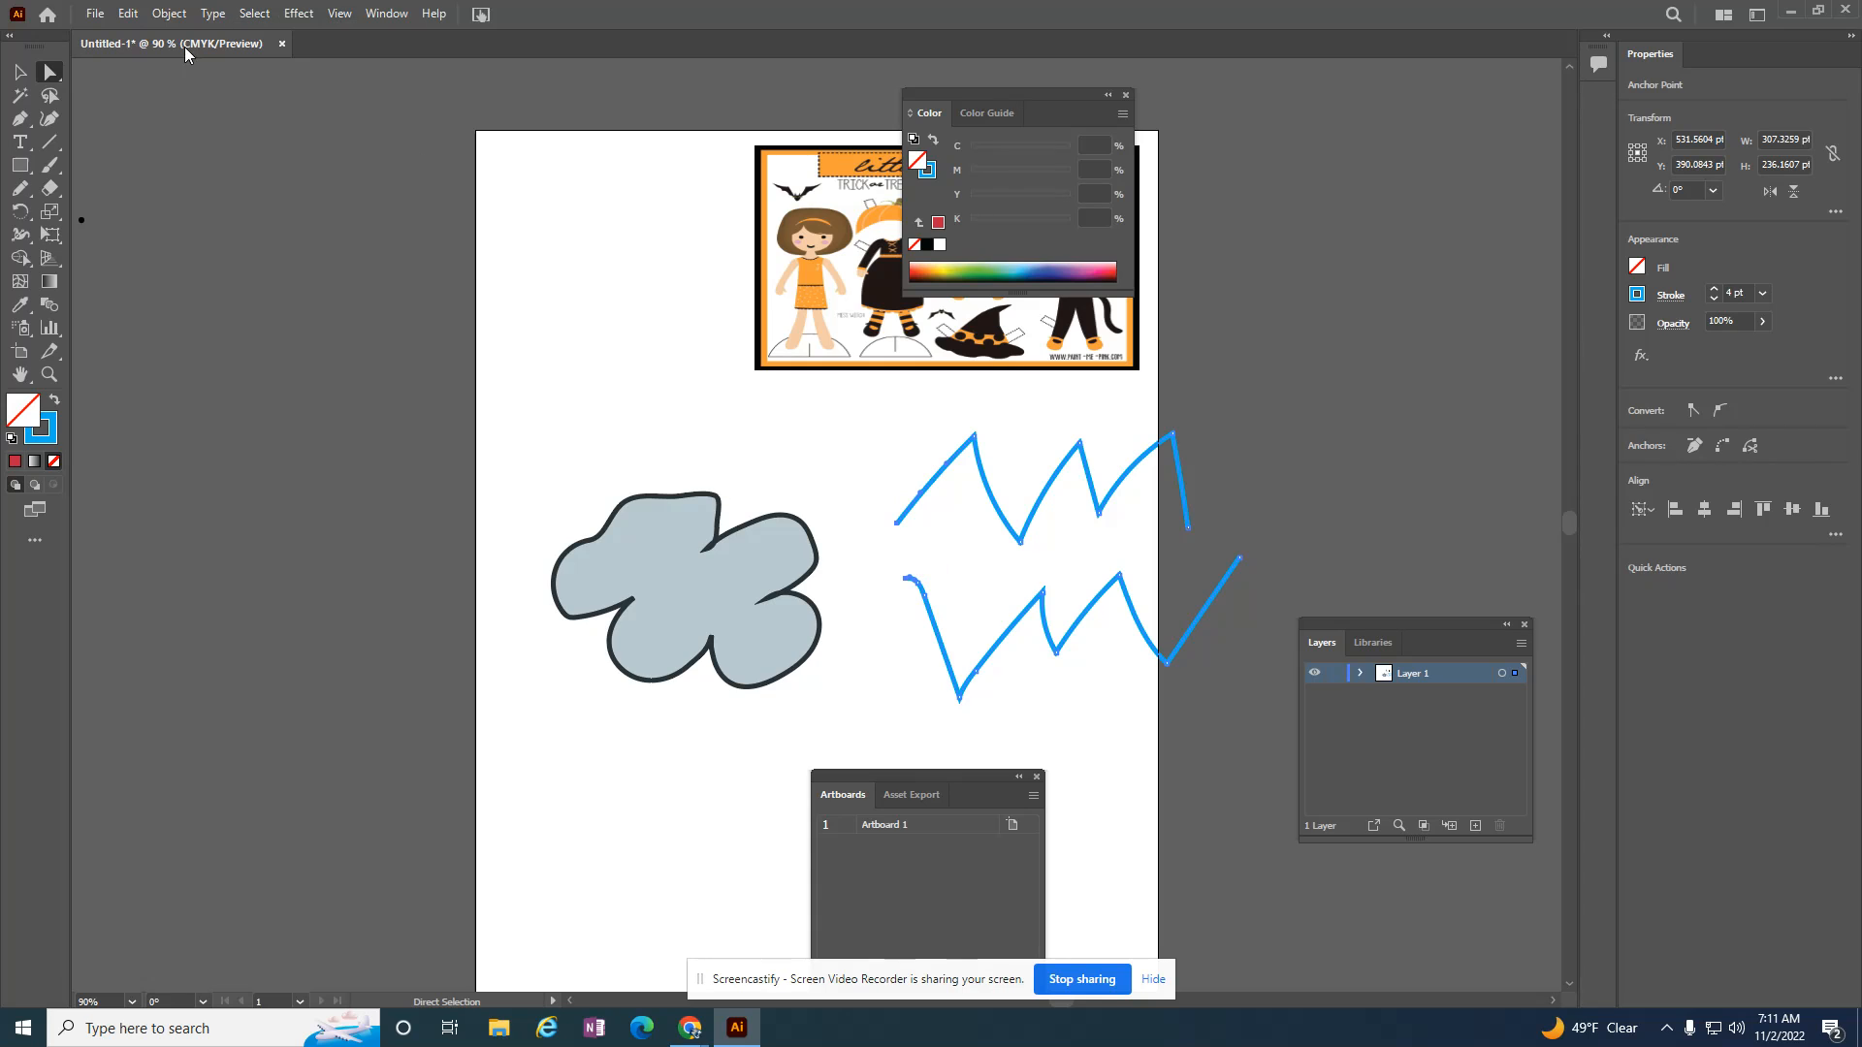
{"action": "left_click", "coordinate": [170, 14]}
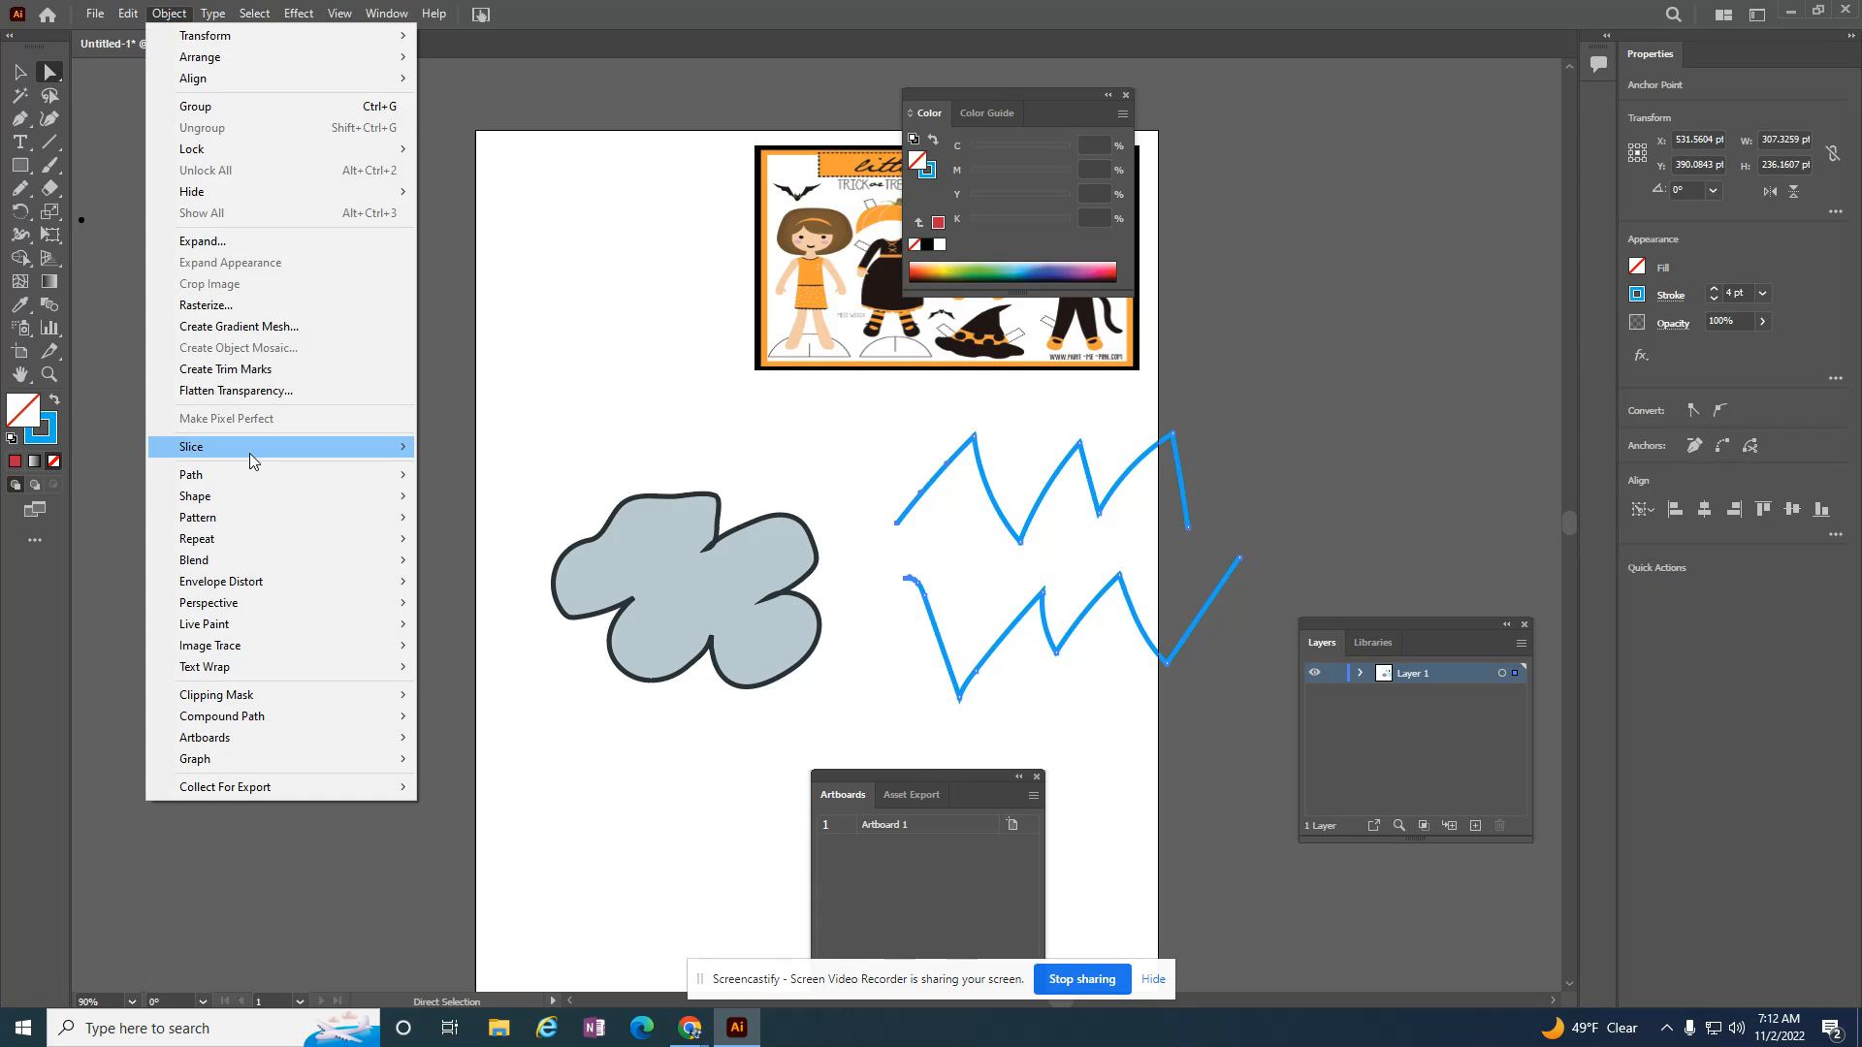
{"action": "mouse_move", "coordinate": [245, 475]}
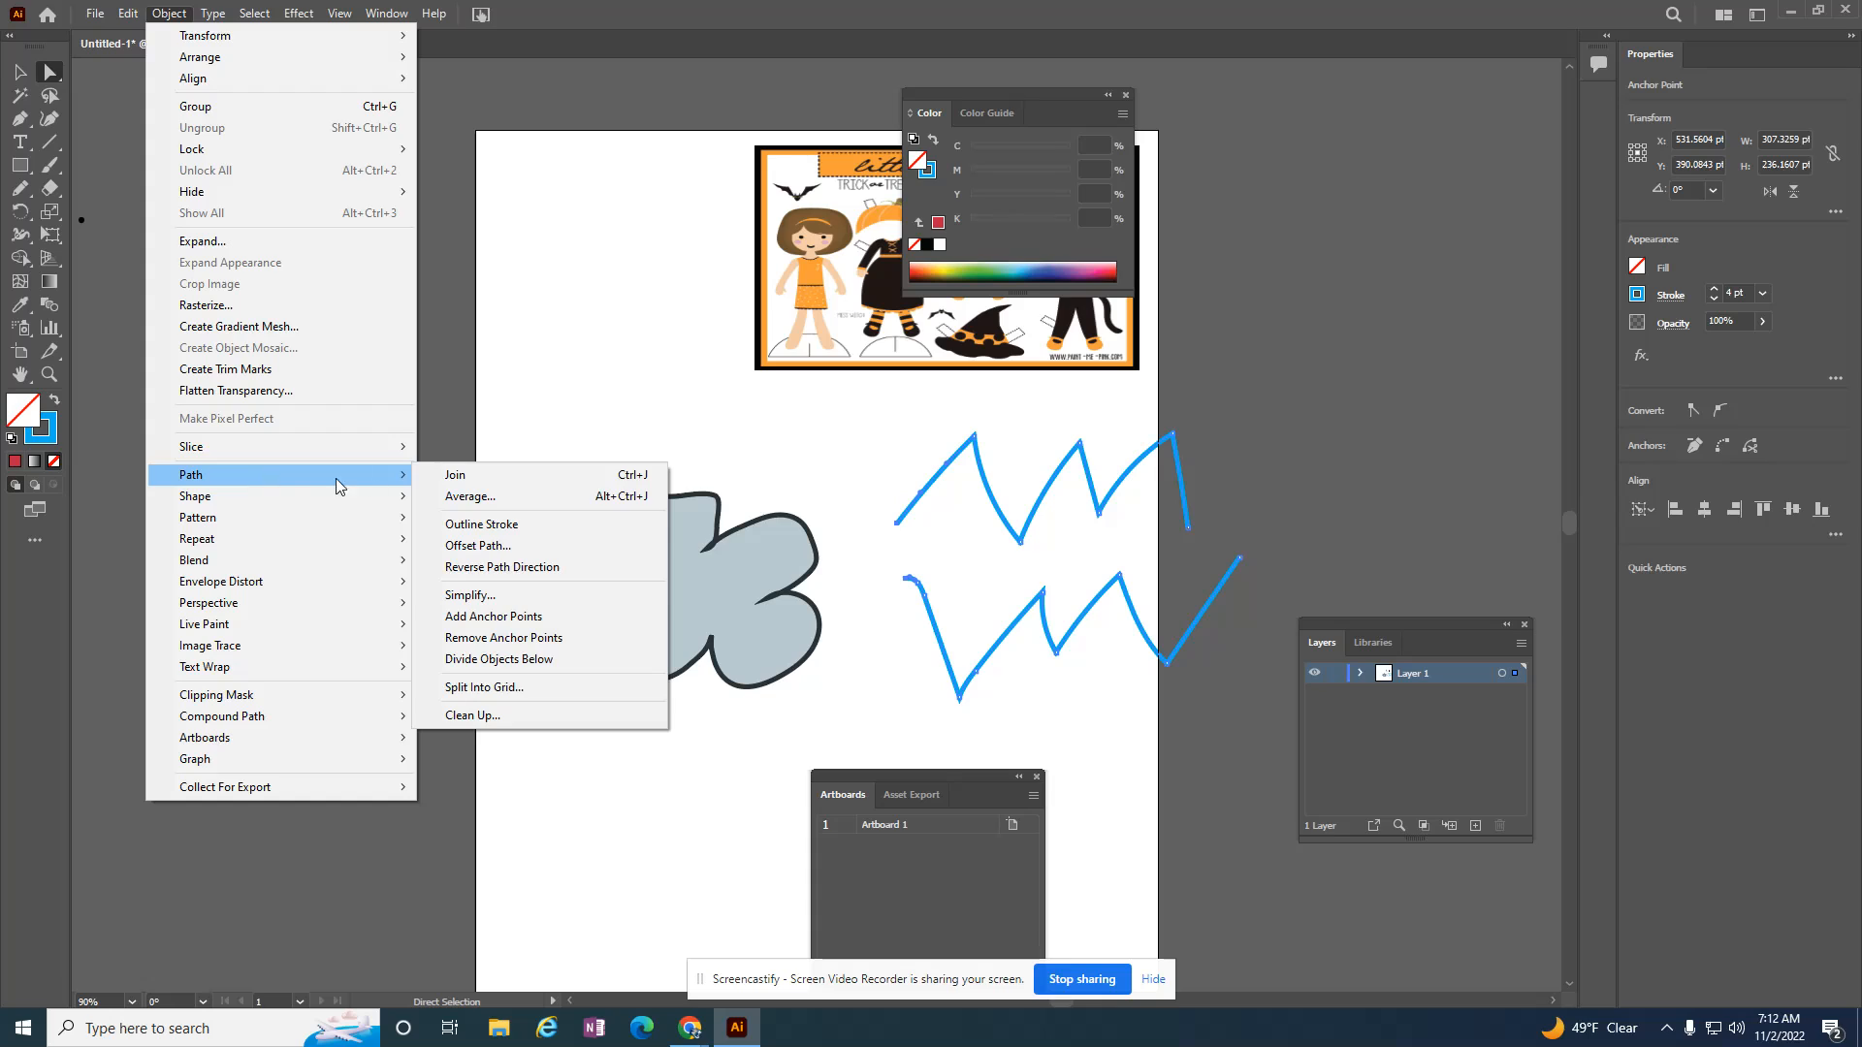
{"action": "left_click", "coordinate": [468, 480]}
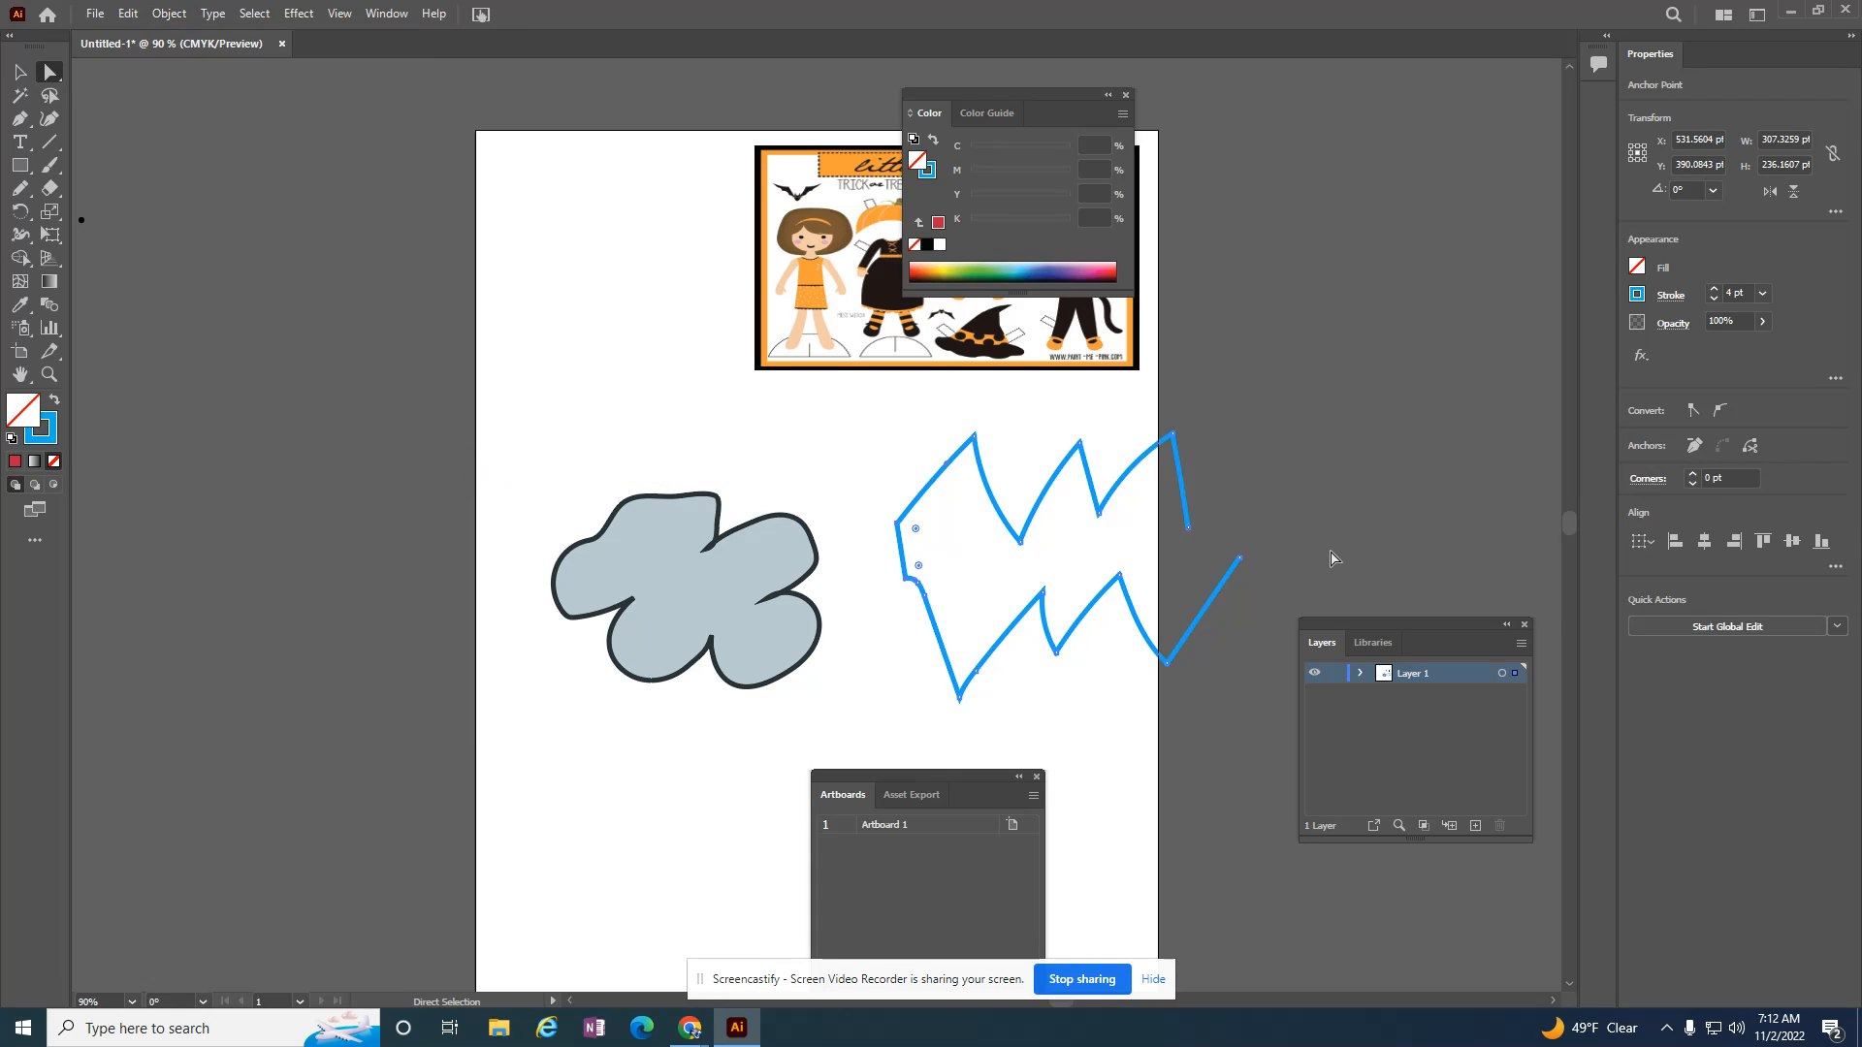
Step: Join the two open right end points of the zigzag path to close the shape
{"action": "left_click", "coordinate": [1187, 529]}
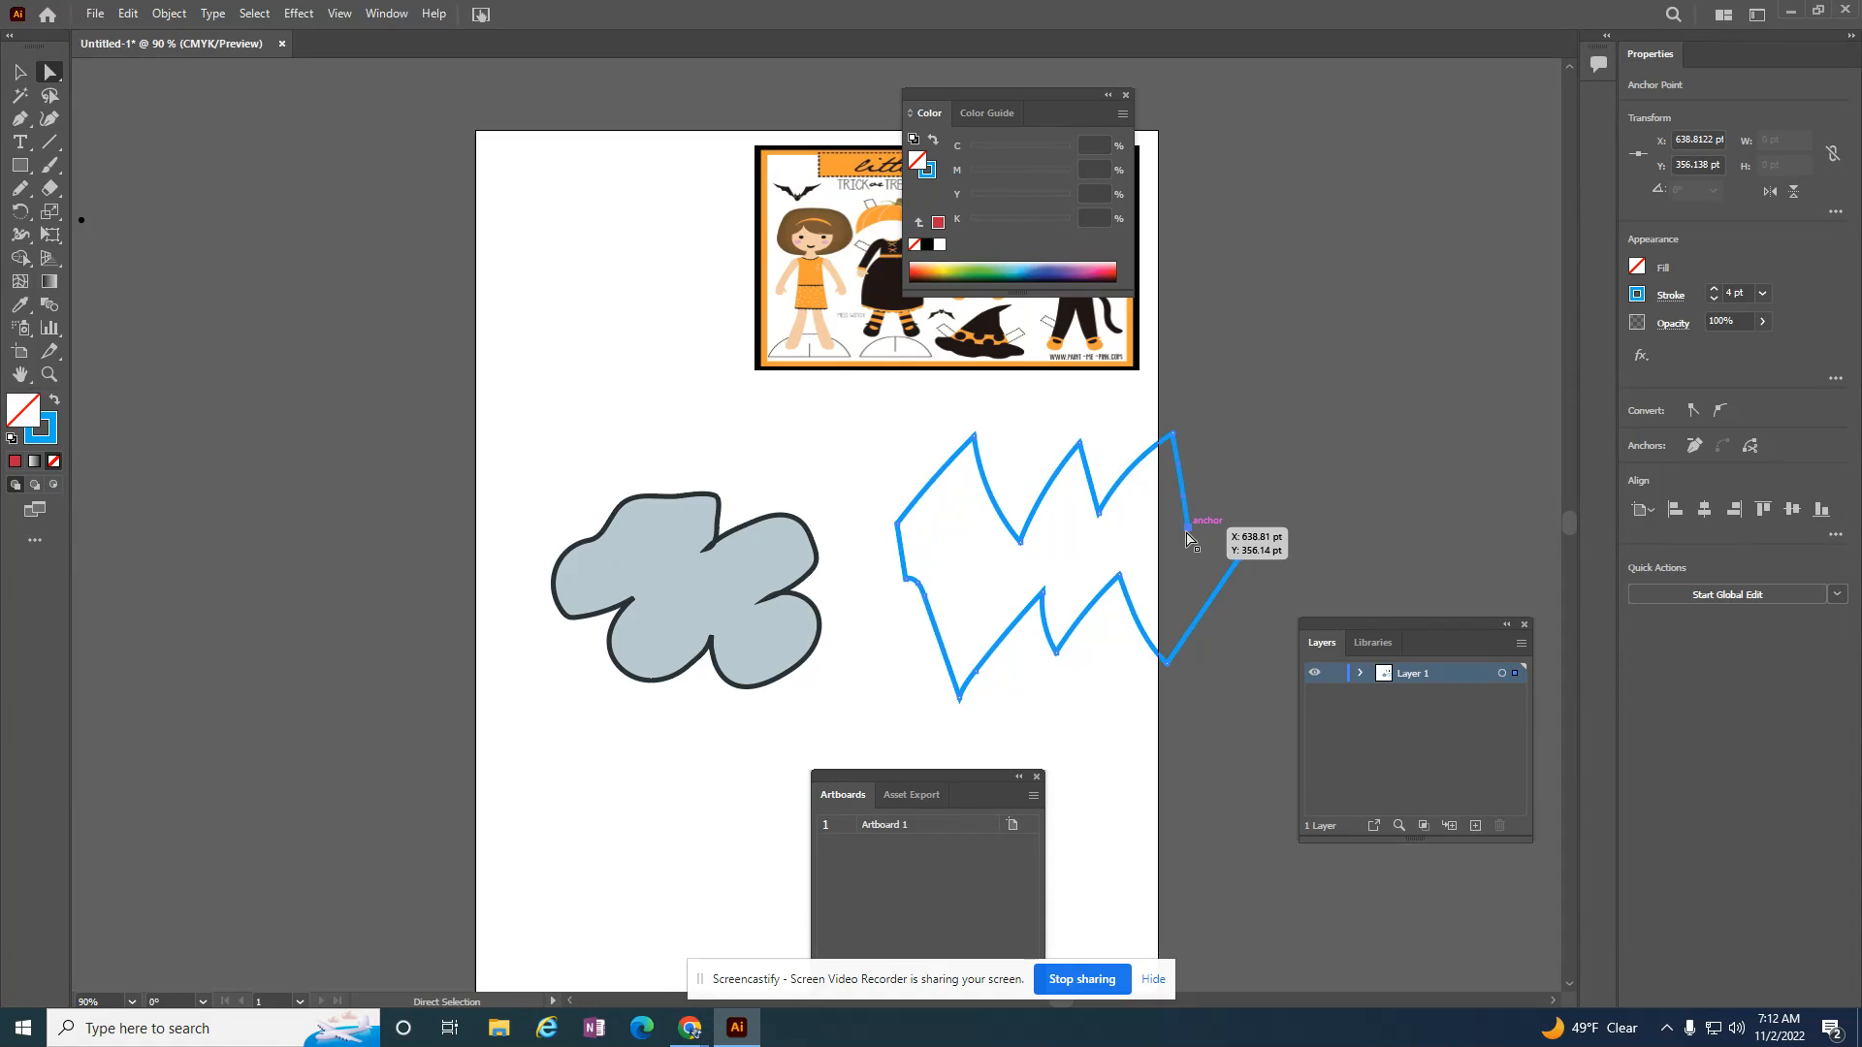
{"action": "left_click_drag", "start_coordinate": [1189, 536], "coordinate": [1244, 562]}
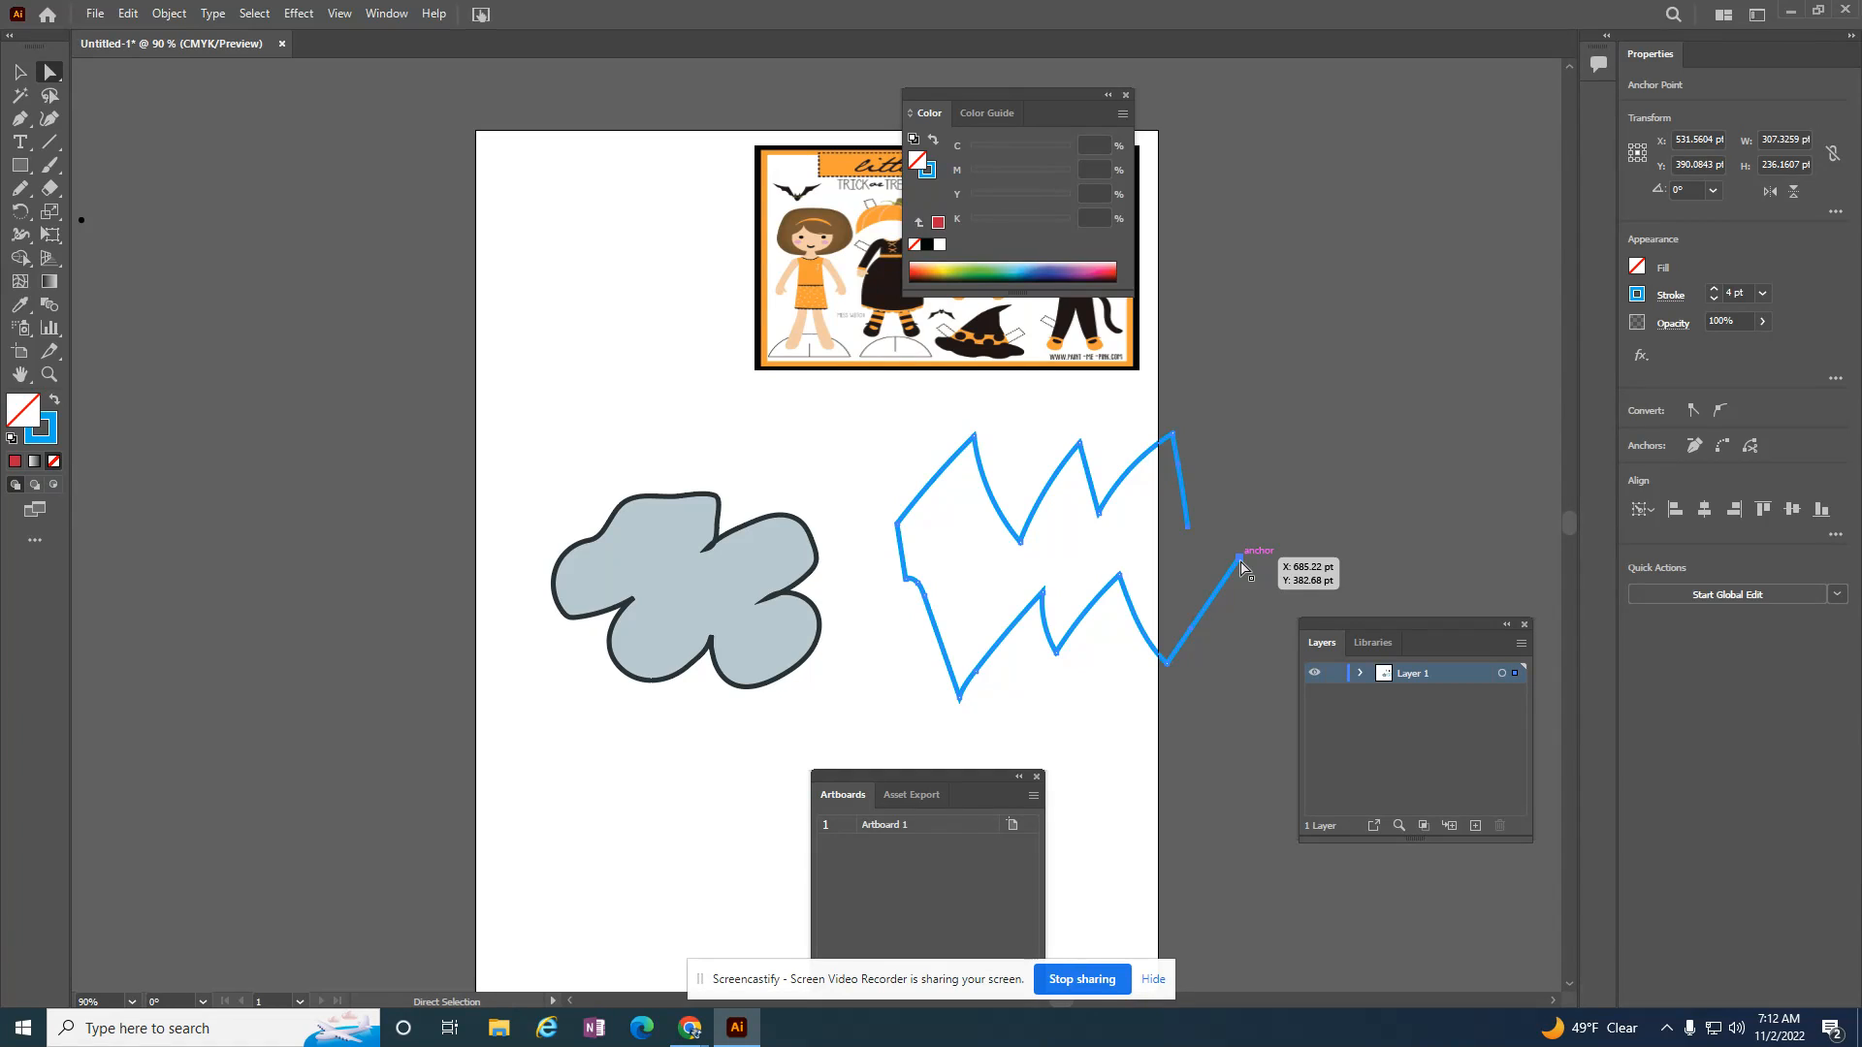
{"action": "left_click", "coordinate": [169, 14]}
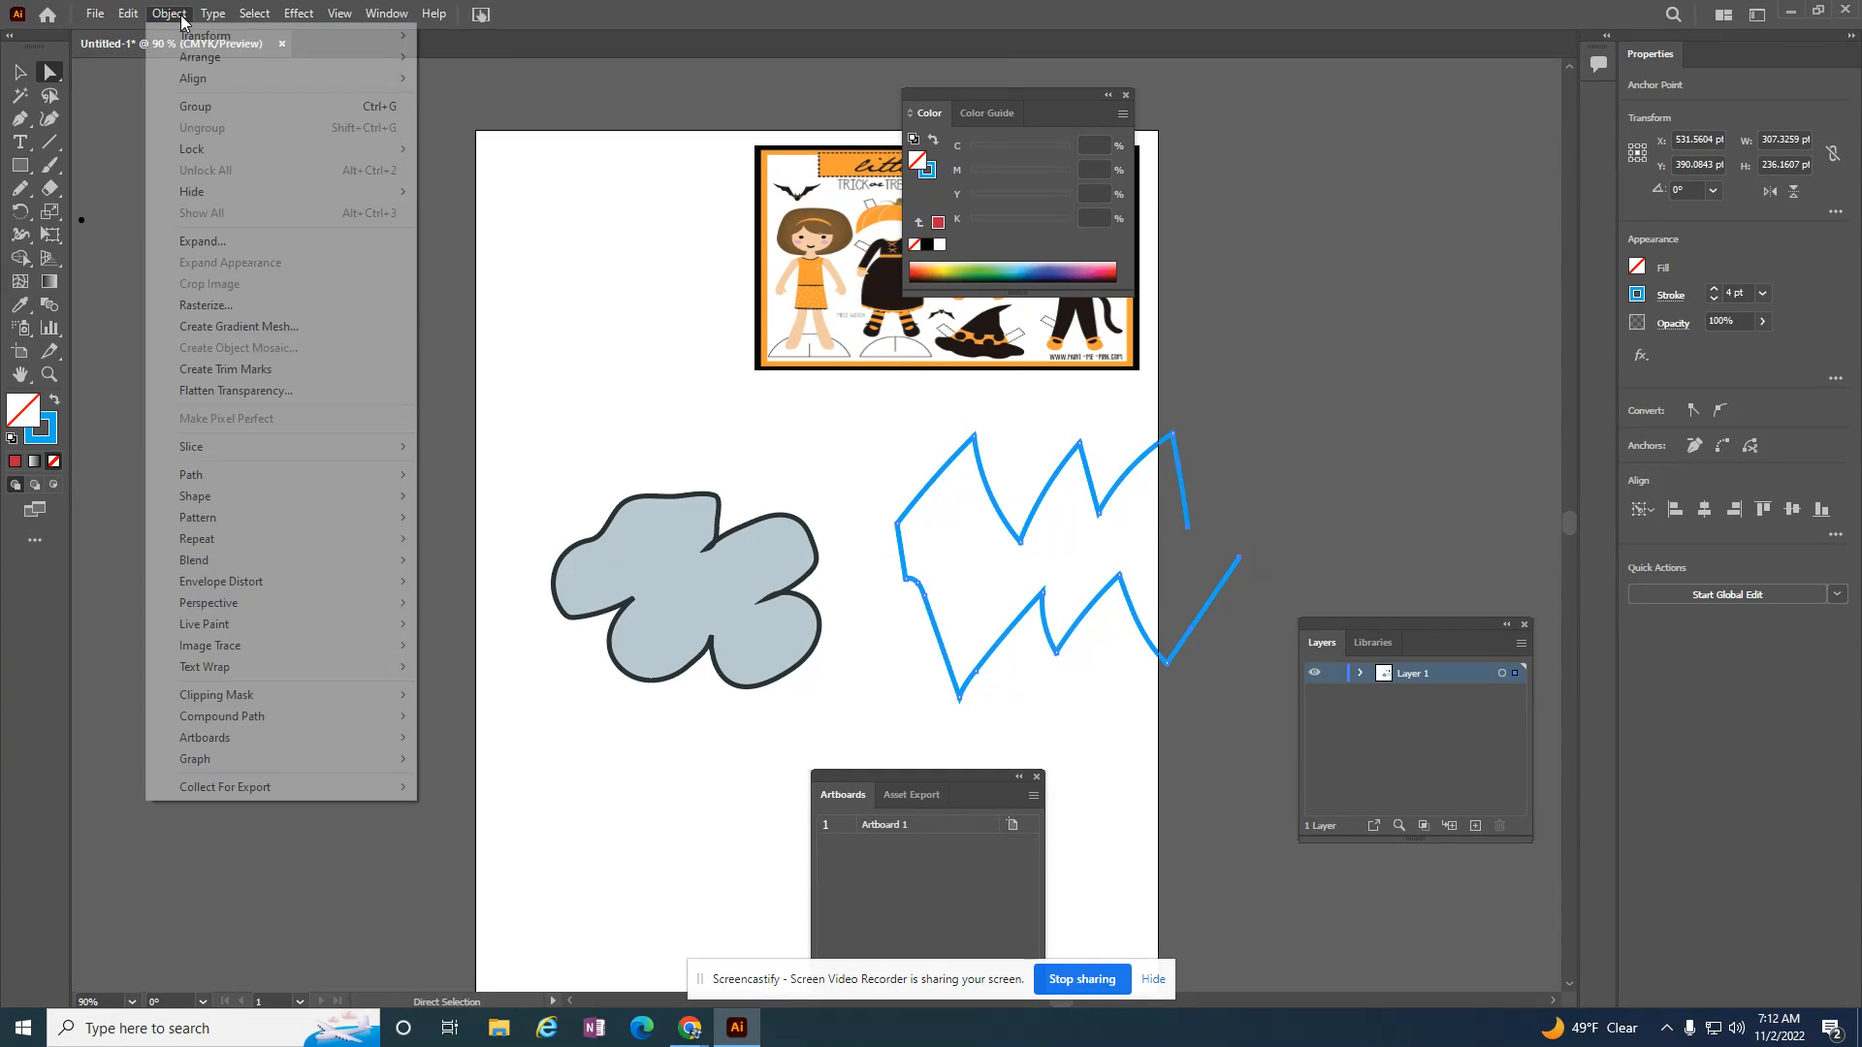
{"action": "mouse_move", "coordinate": [223, 479]}
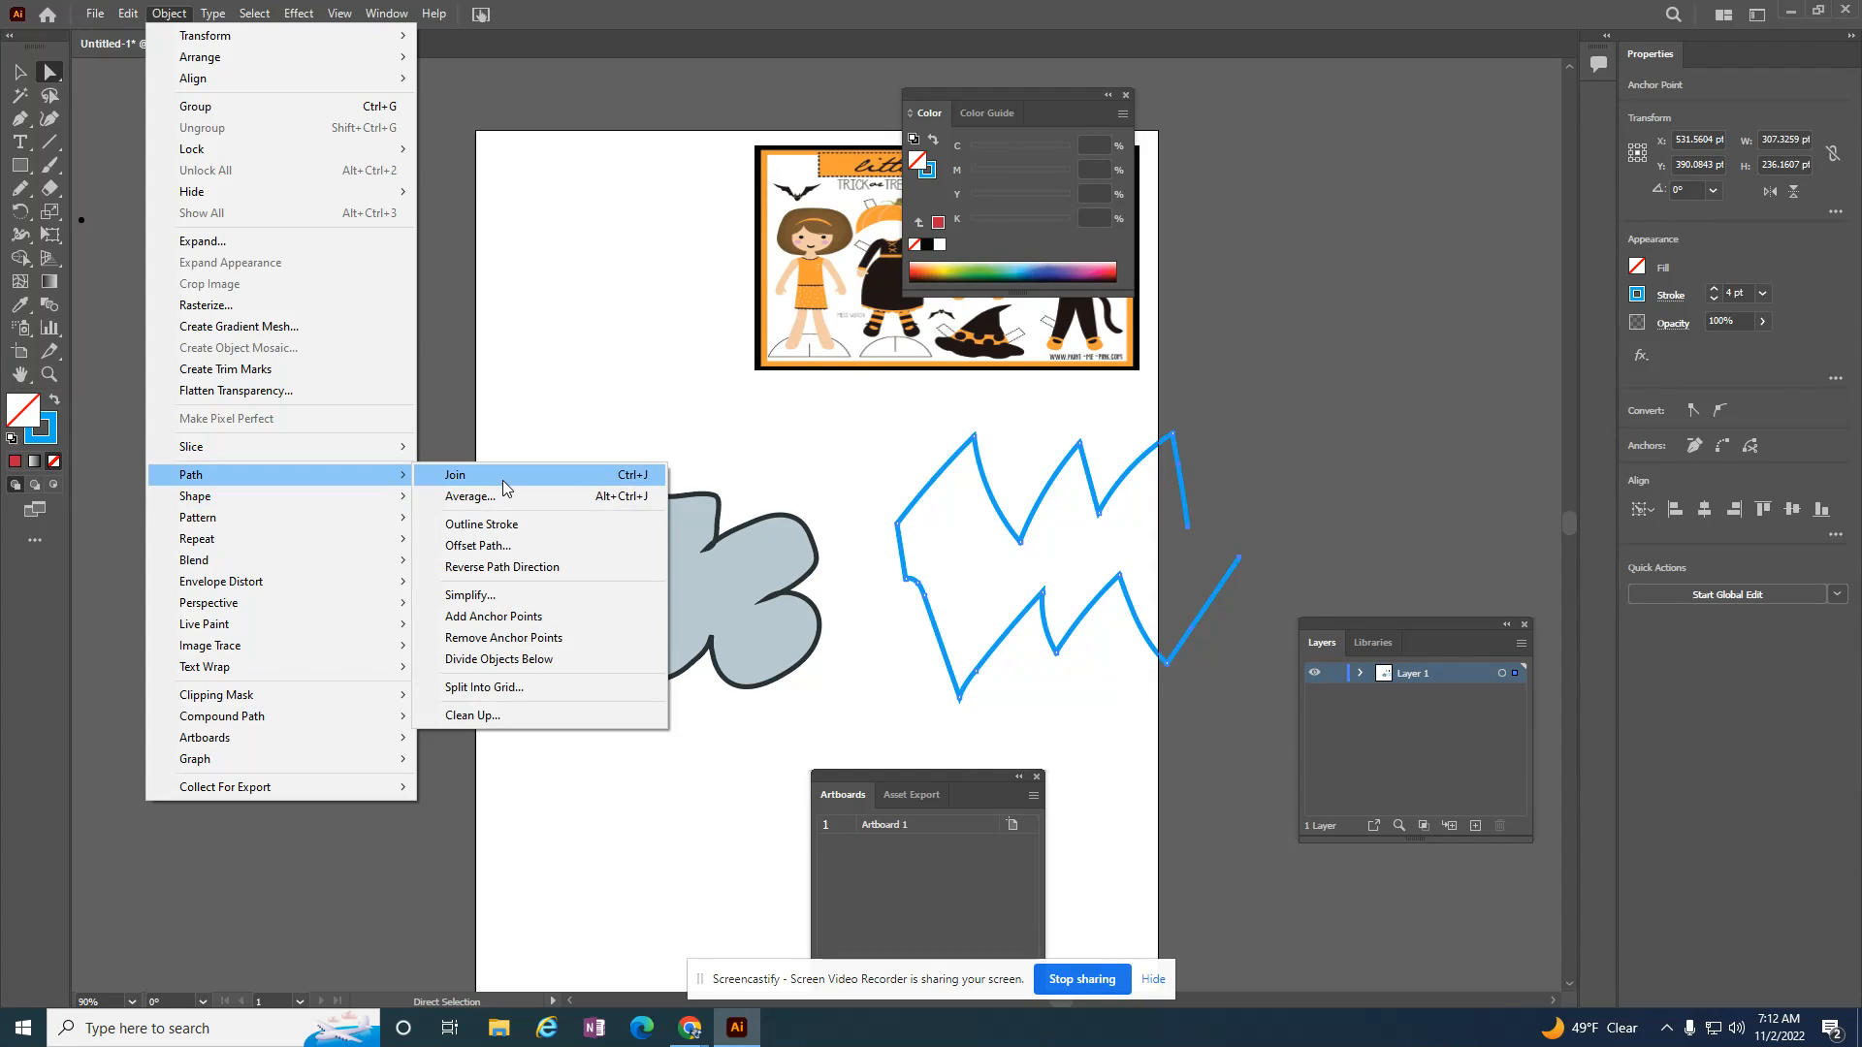
{"action": "left_click", "coordinate": [502, 480]}
Step: Fill the closed zigzag shape with red, hex E02847
{"action": "left_click", "coordinate": [21, 74]}
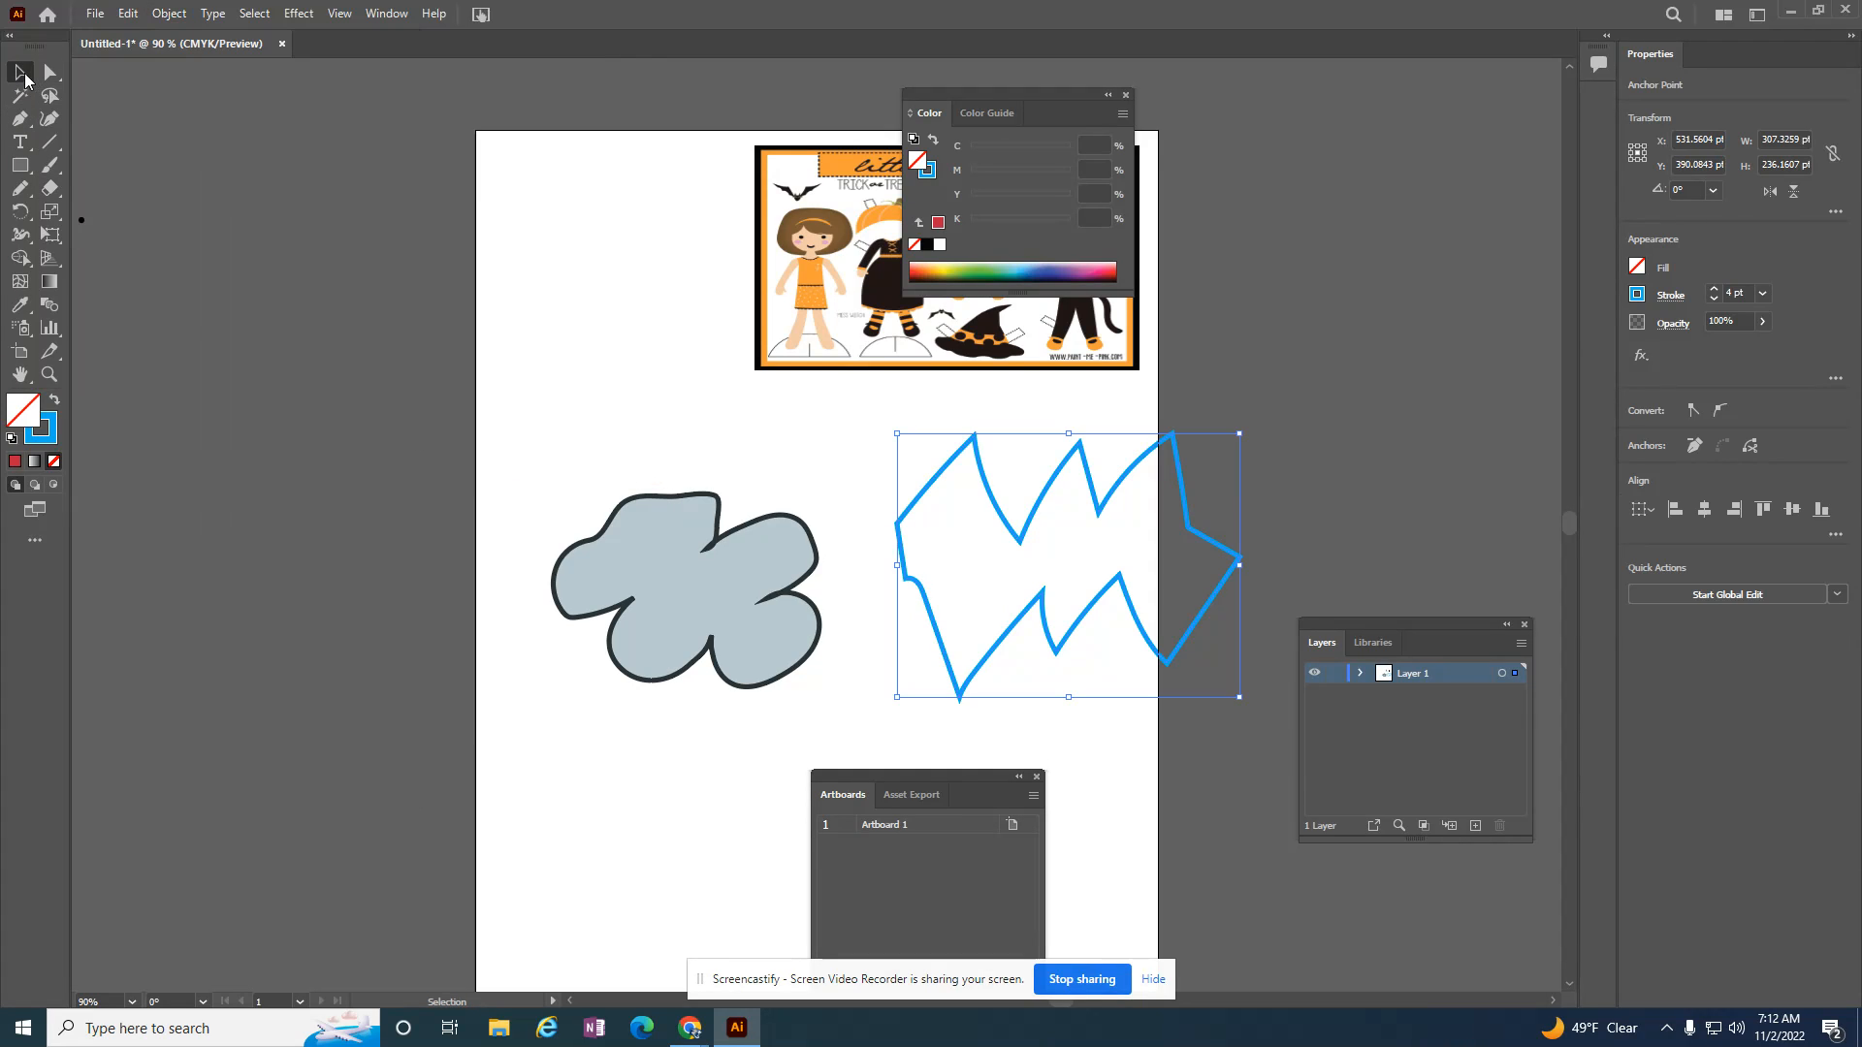
{"action": "double_click", "coordinate": [14, 419]}
{"action": "left_click", "coordinate": [959, 398]}
{"action": "left_click", "coordinate": [876, 415]}
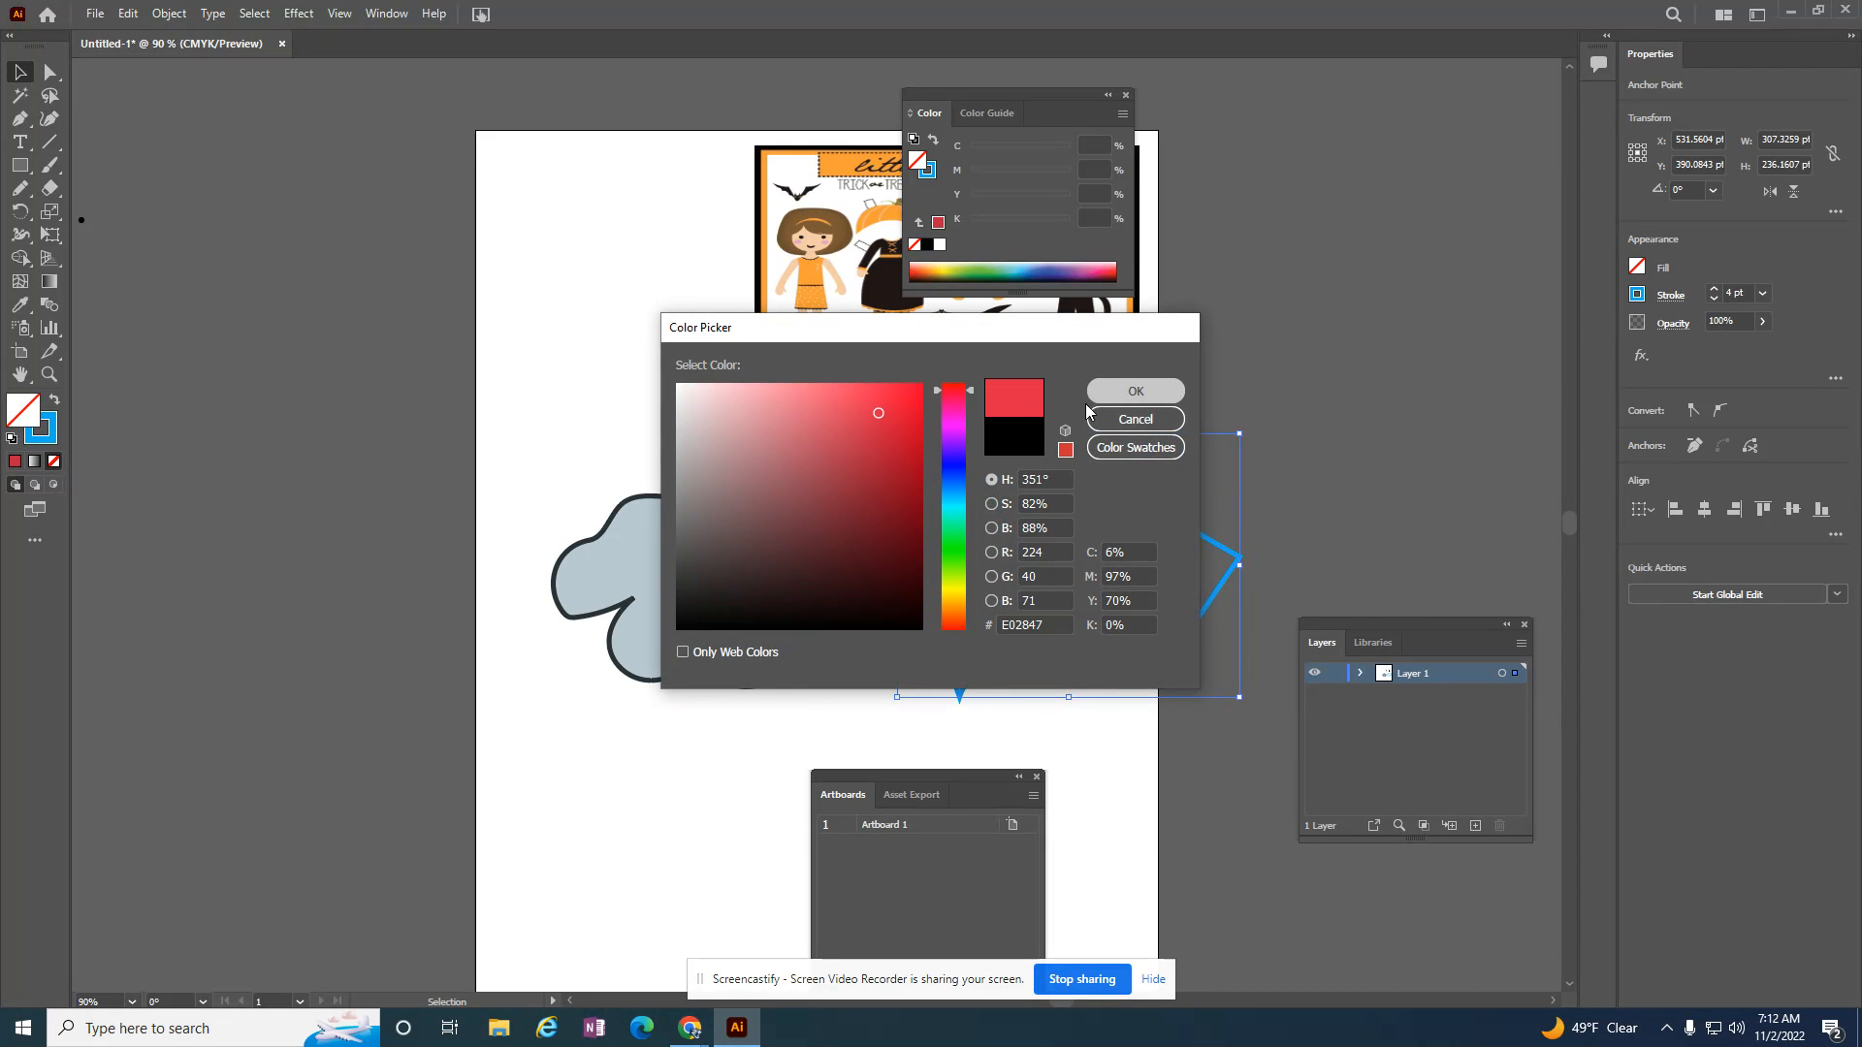
{"action": "left_click", "coordinate": [1135, 391]}
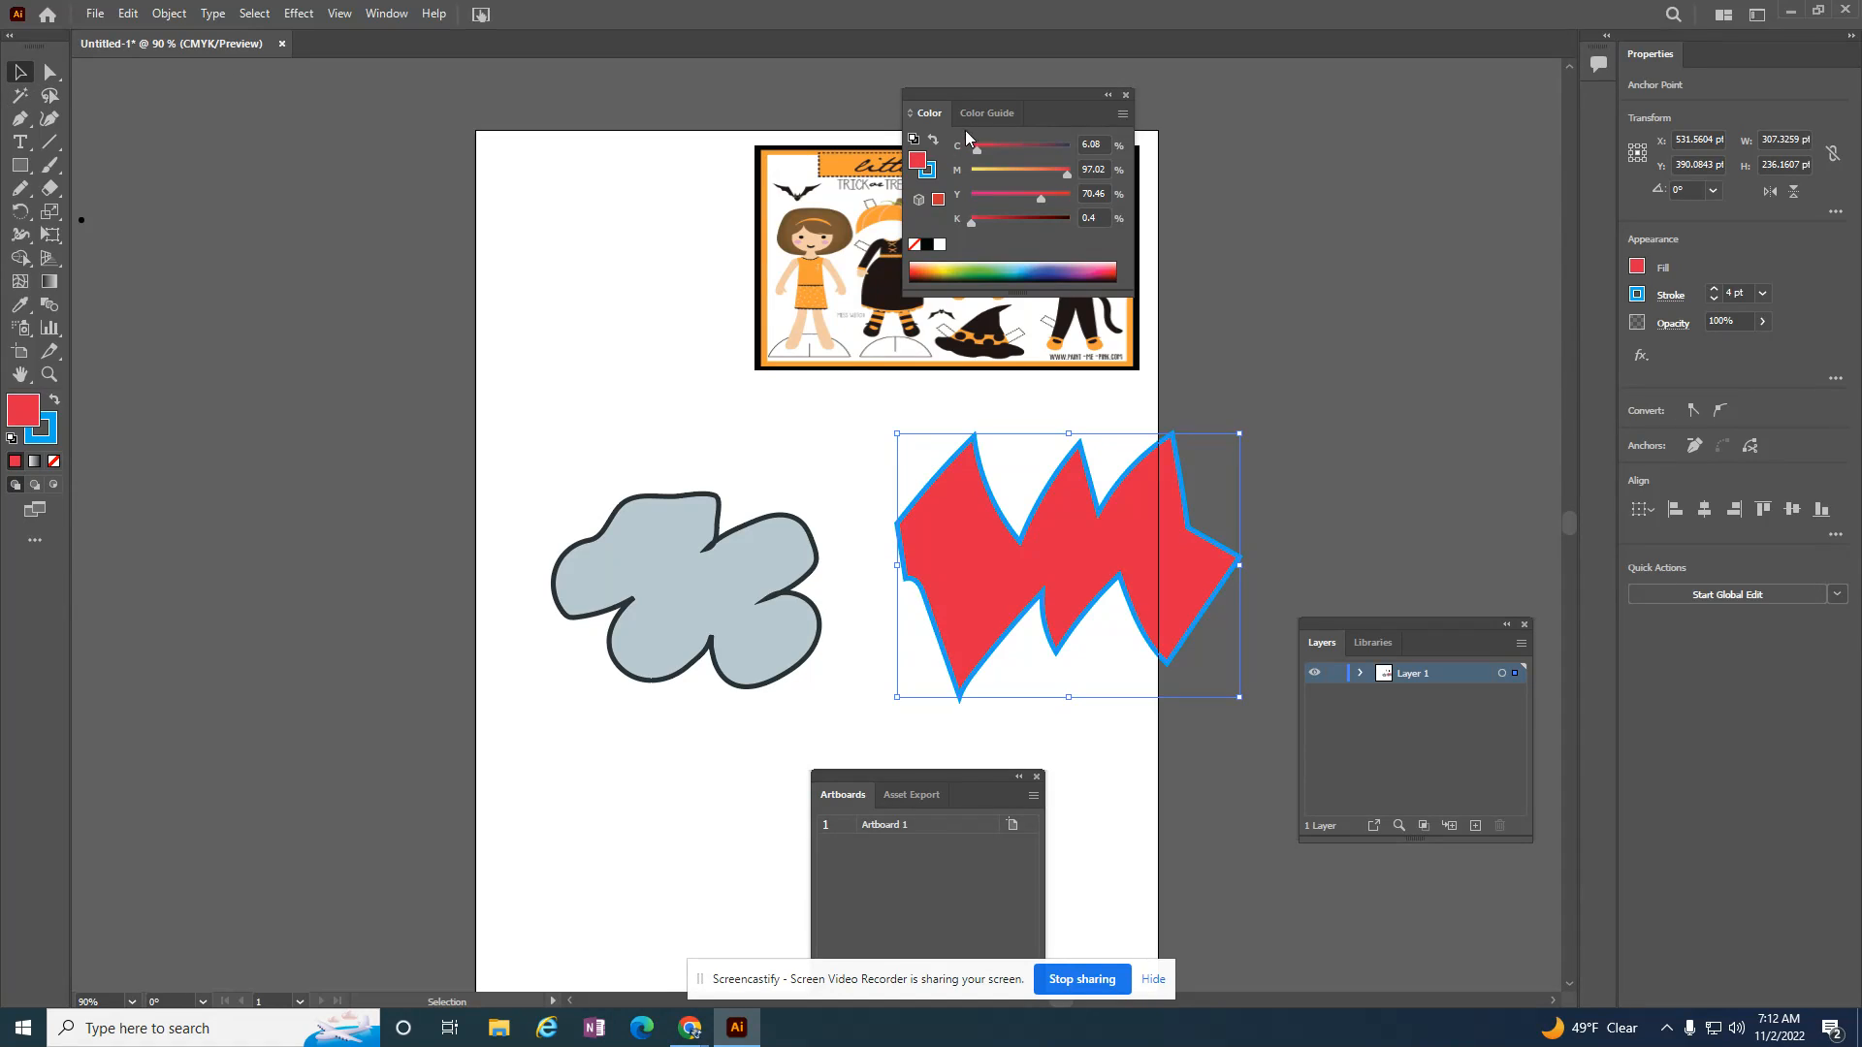
Step: Move the Color panel off the artwork and shift the paper doll image to about X 250 pt, Y 157 pt on the artboard
{"action": "left_click_drag", "start_coordinate": [927, 114], "coordinate": [1465, 146]}
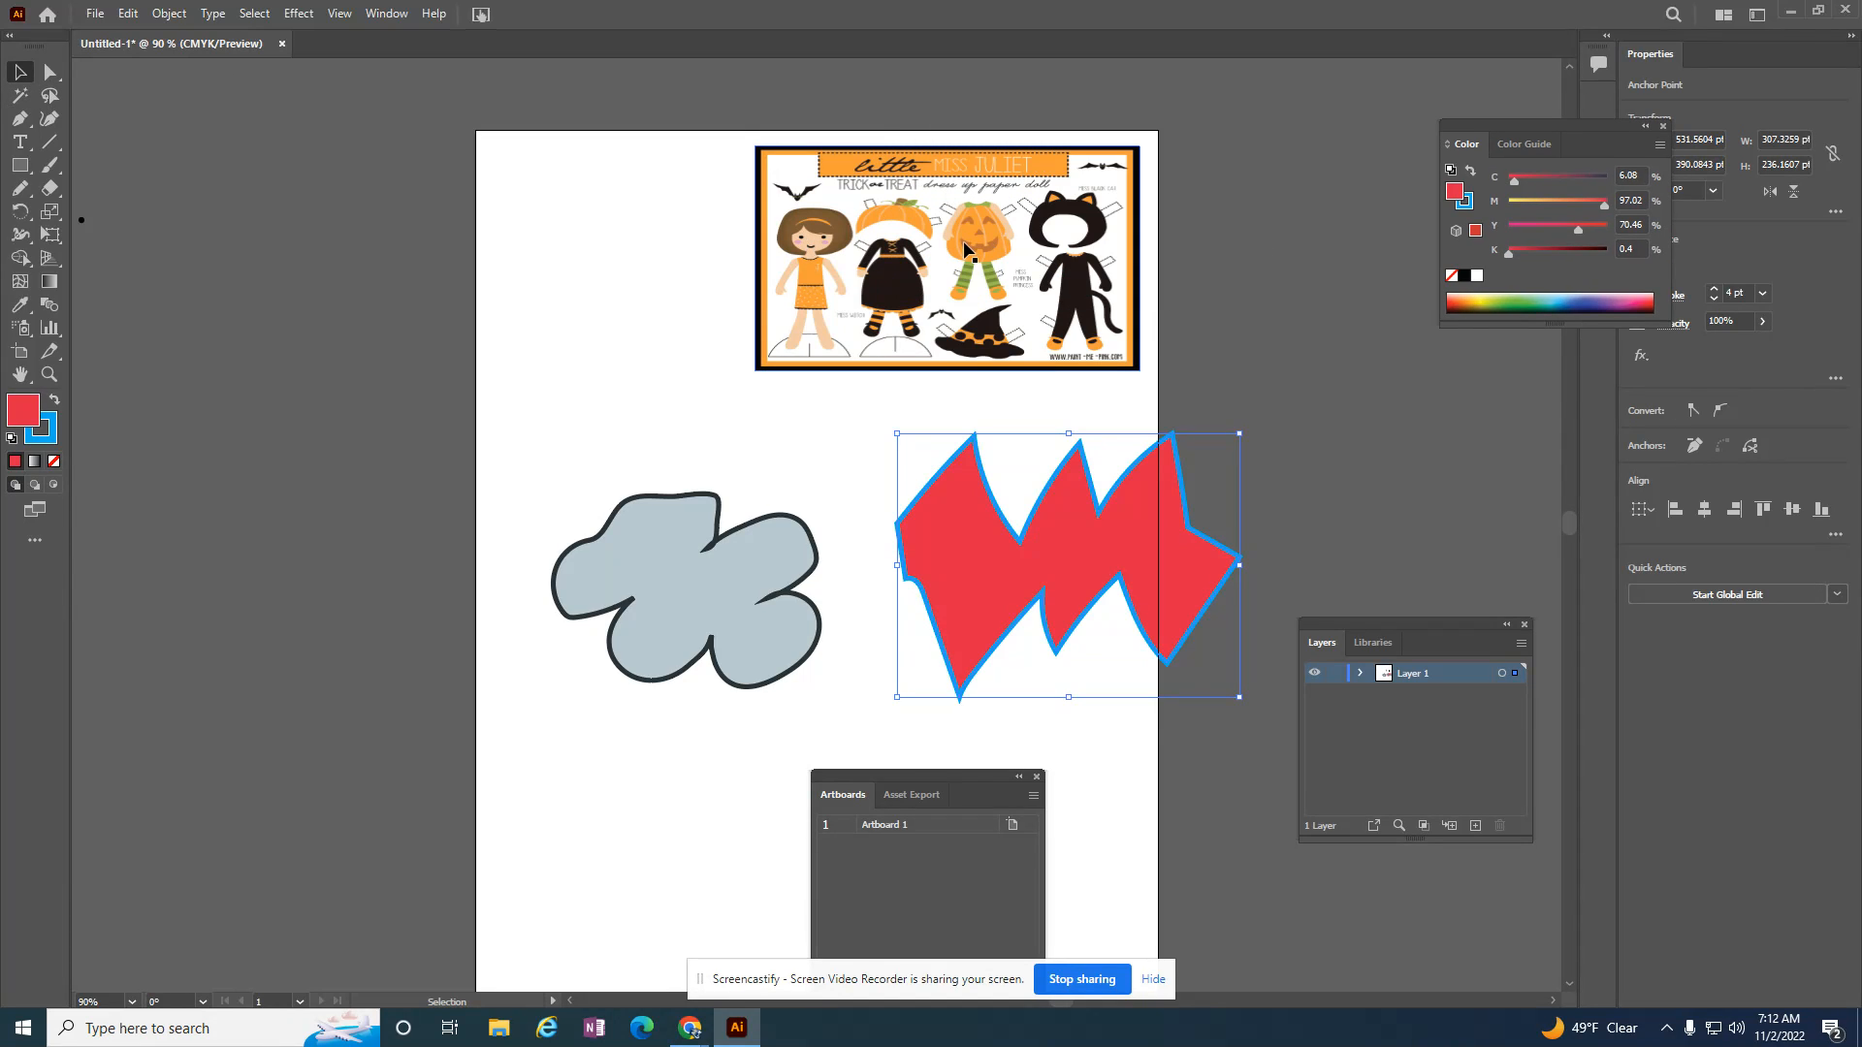
{"action": "scroll", "coordinate": [1075, 273], "scroll_direction": "up", "scroll_amount": 1}
{"action": "left_click_drag", "start_coordinate": [991, 244], "coordinate": [798, 290]}
{"action": "scroll", "coordinate": [917, 289], "scroll_direction": "up", "scroll_amount": 1}
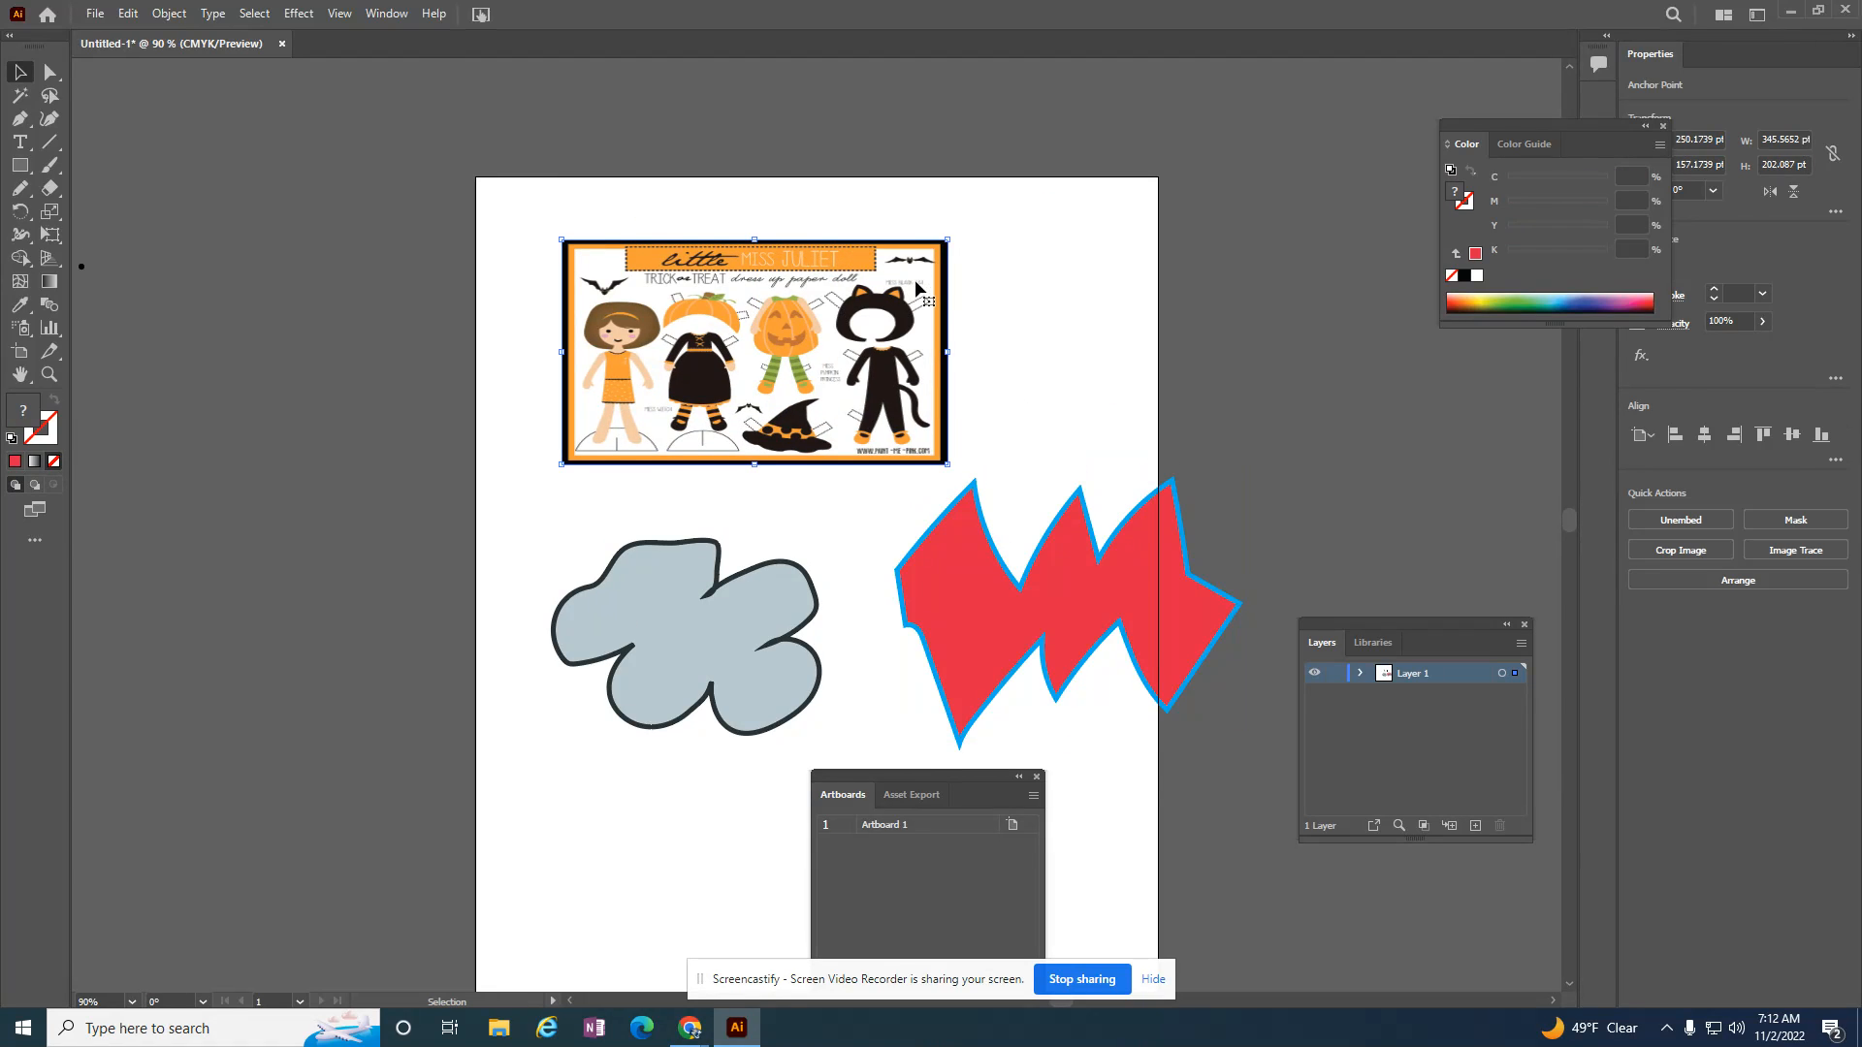
Step: Enlarge the paper doll image proportionally to about 595 by 411 pt and place it around X 210 pt, Y 185 pt
{"action": "scroll", "coordinate": [916, 289], "scroll_direction": "up", "scroll_amount": 1}
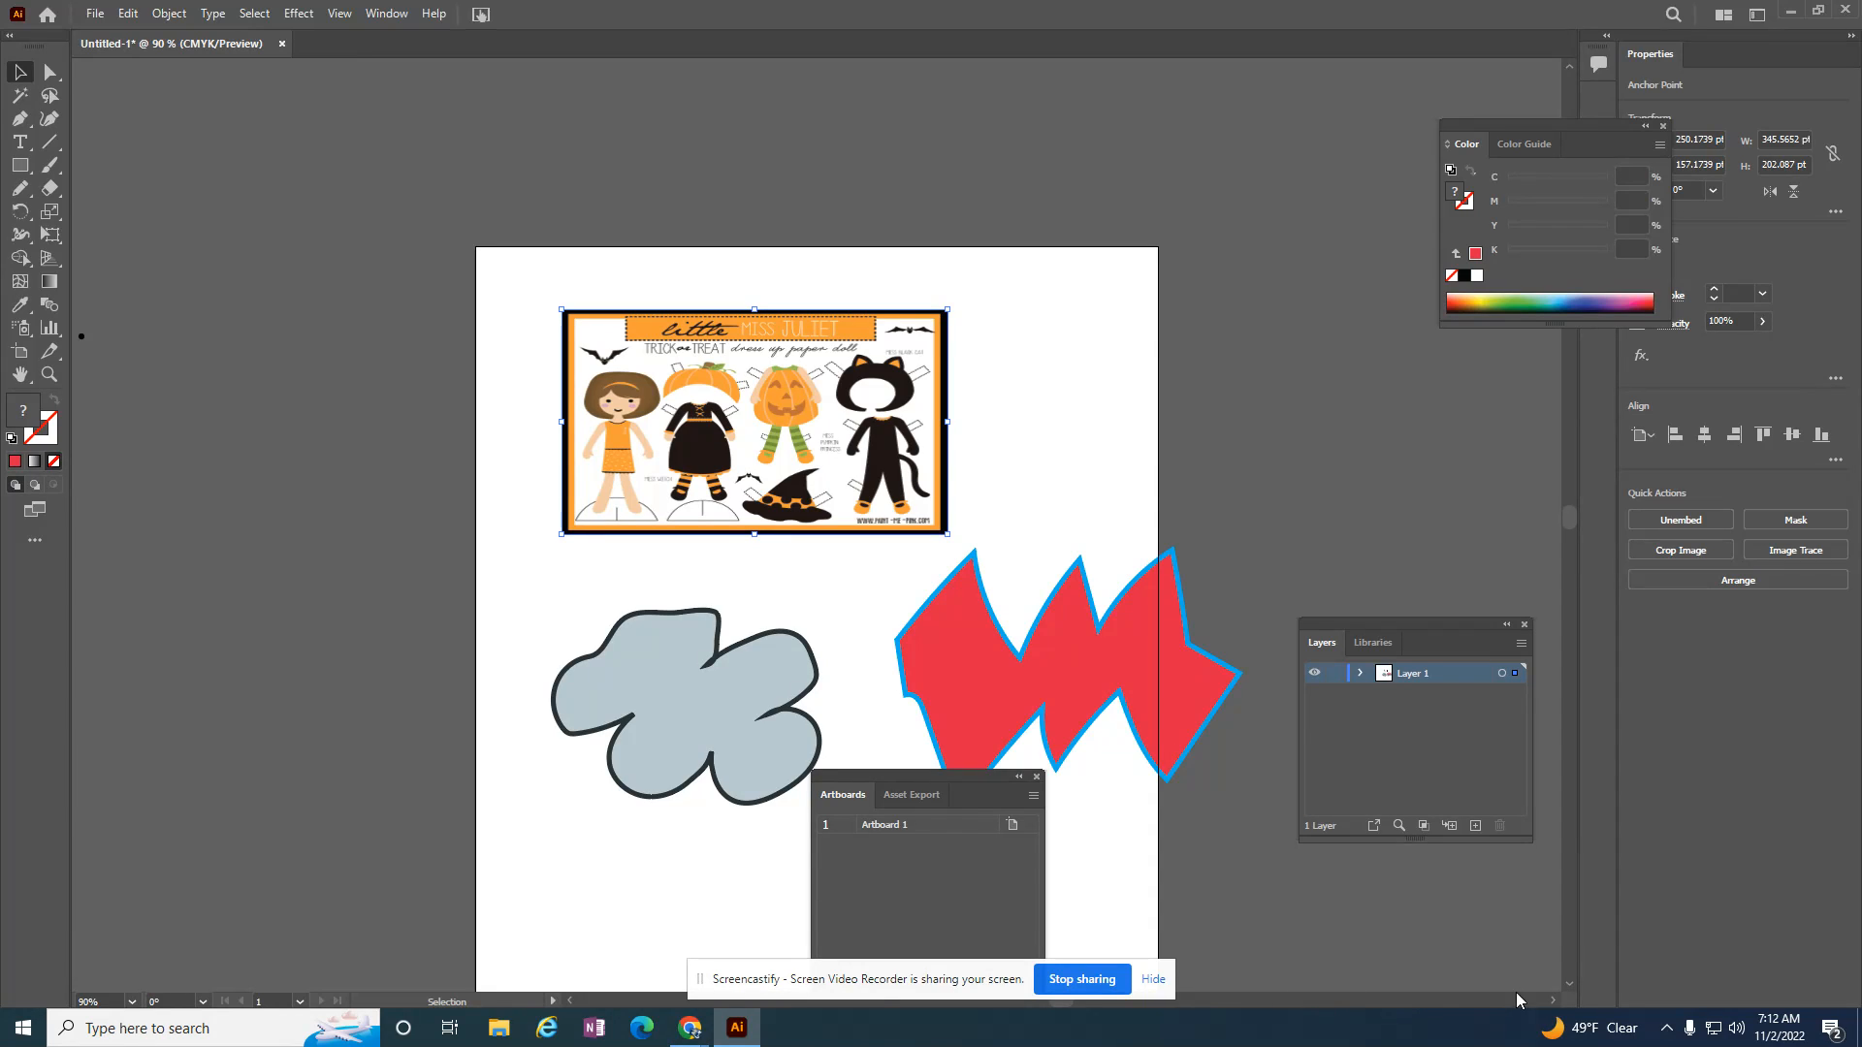
{"action": "scroll", "coordinate": [1553, 1004], "scroll_direction": "right", "scroll_amount": 1}
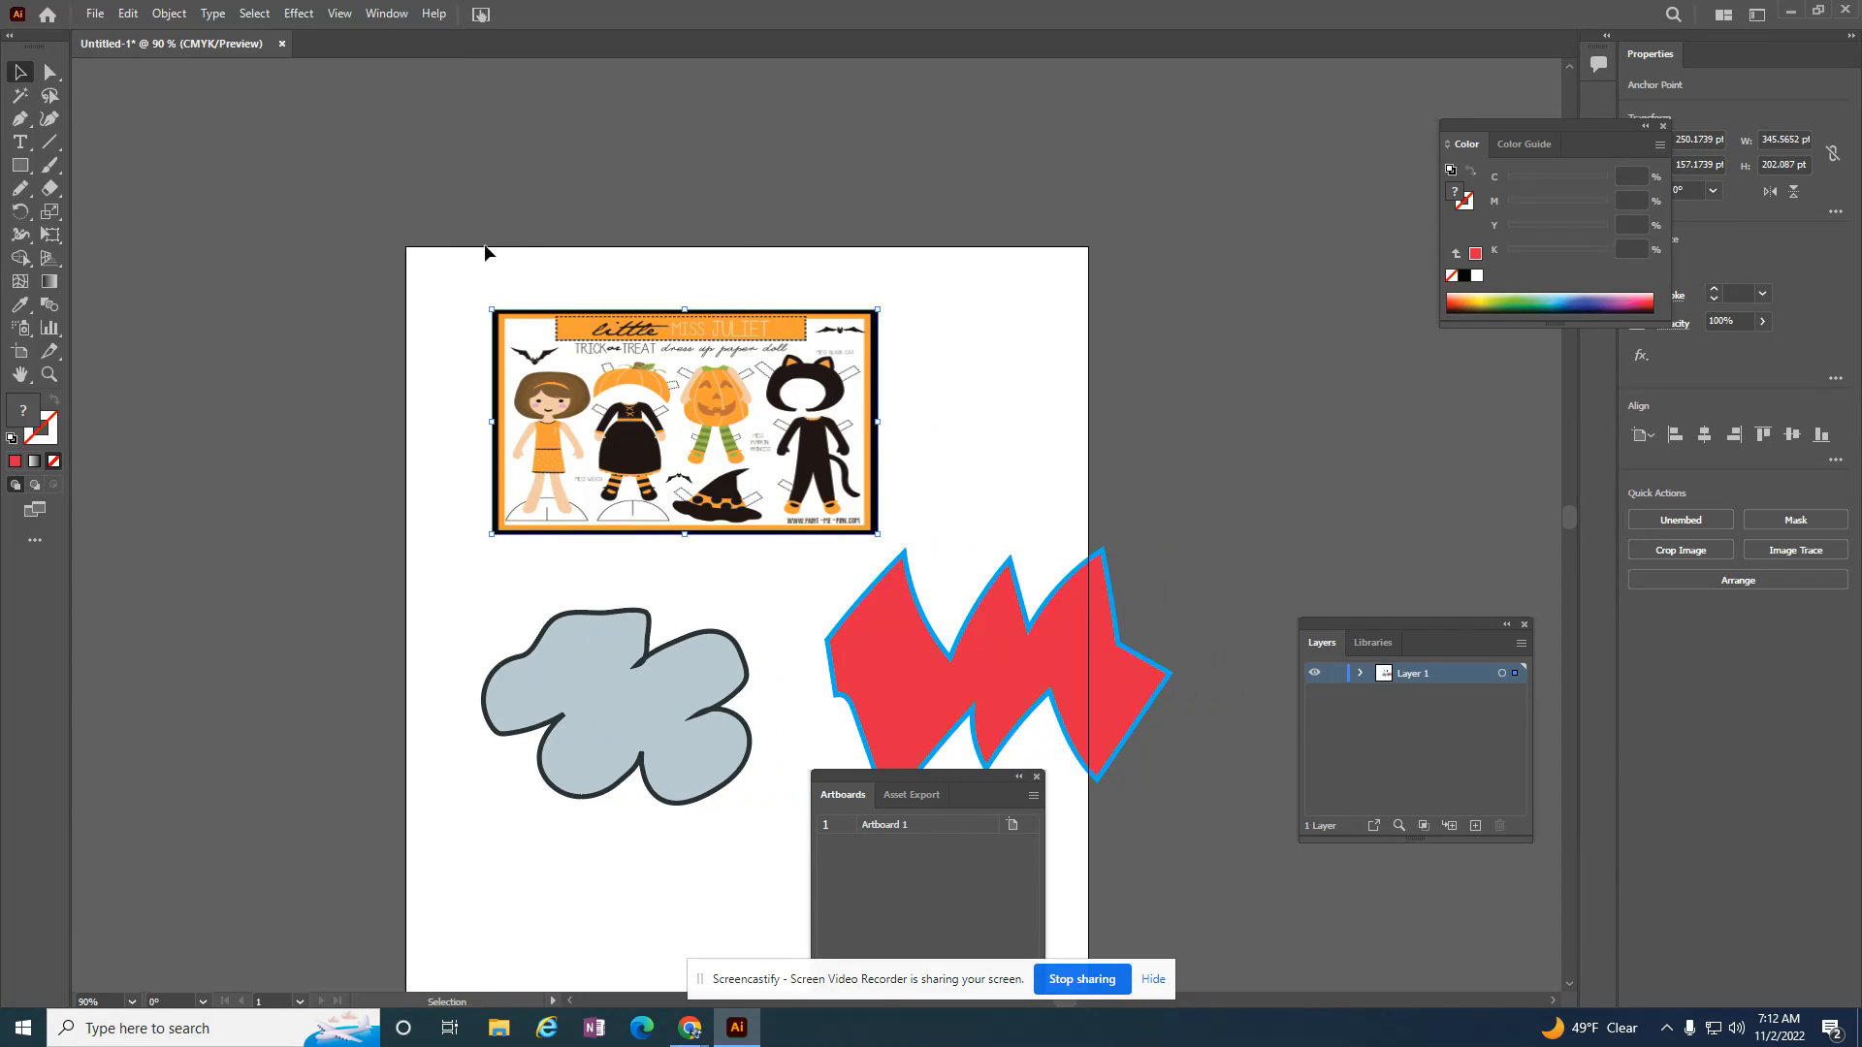
{"action": "left_click_drag", "start_coordinate": [491, 310], "coordinate": [199, 67]}
{"action": "left_click_drag", "start_coordinate": [580, 211], "coordinate": [676, 359]}
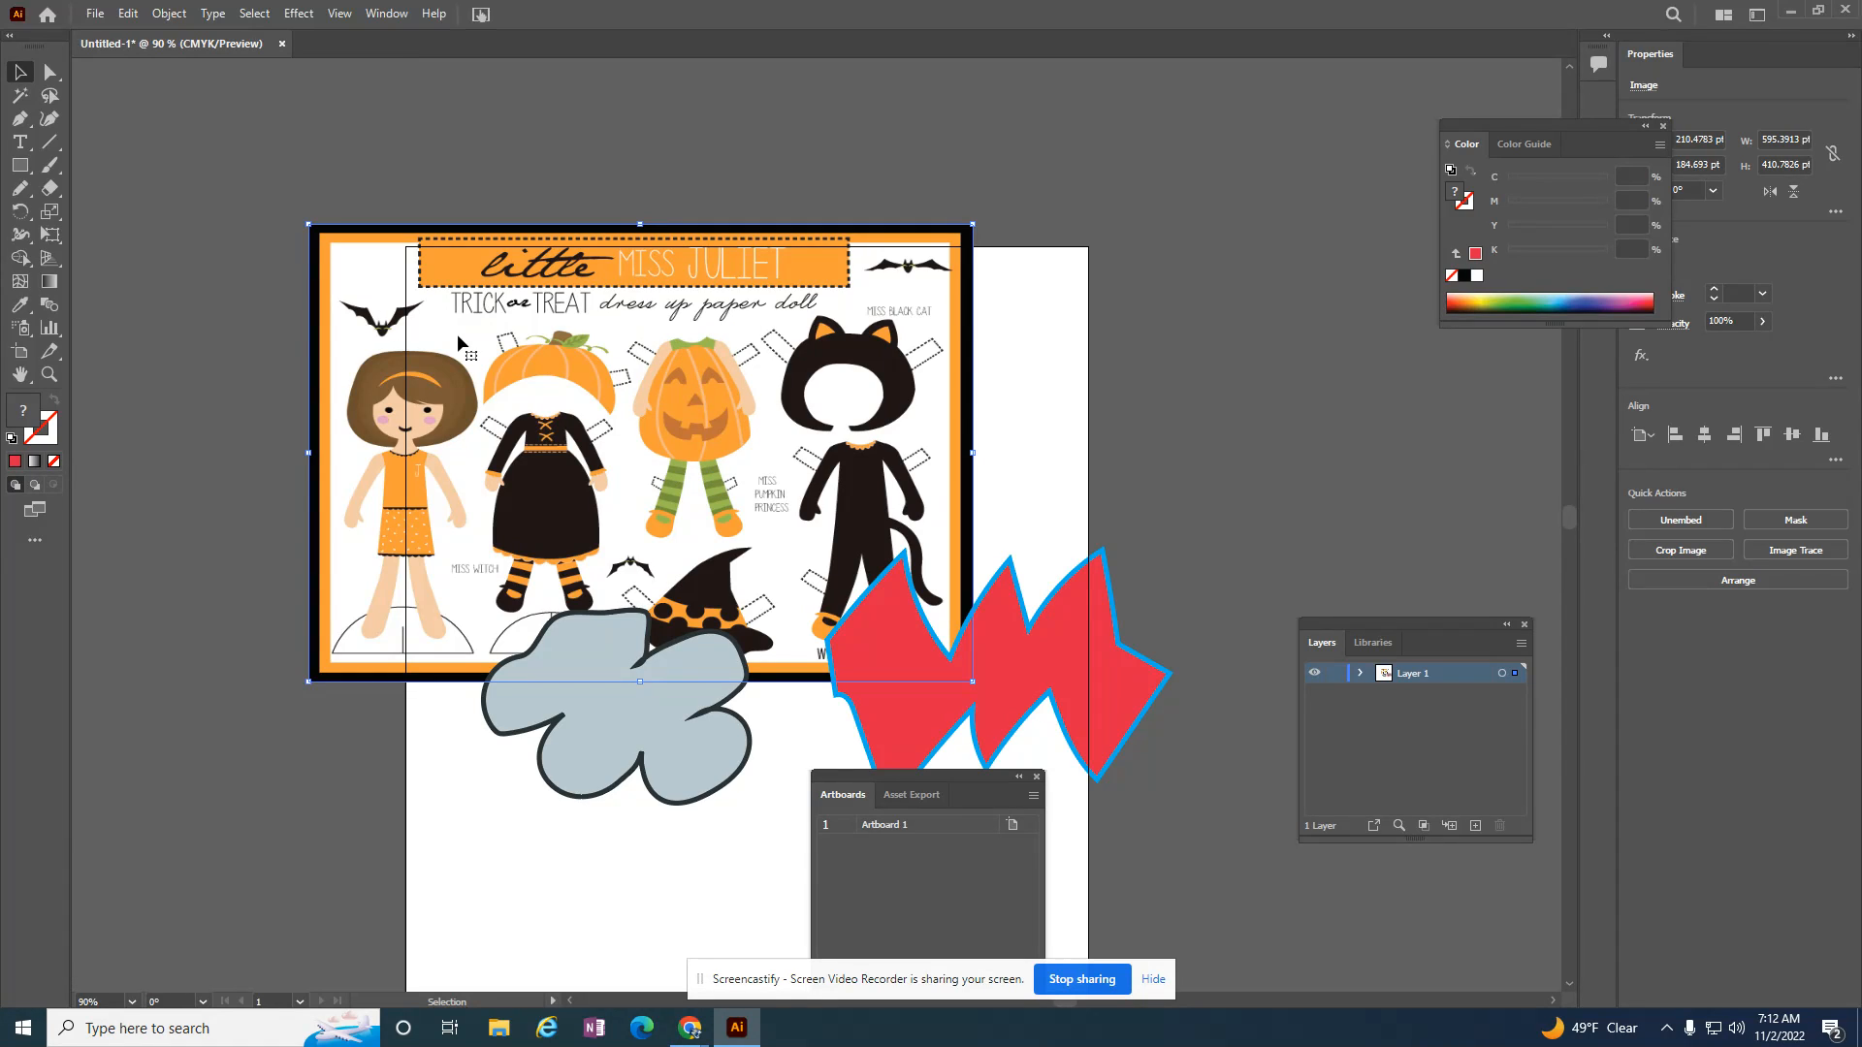
Step: Activate the Pencil tool over the enlarged paper dolls and move the Color panel clear of the Appearance settings
{"action": "left_click", "coordinate": [21, 189]}
{"action": "scroll", "coordinate": [679, 361], "scroll_direction": "up", "scroll_amount": 3}
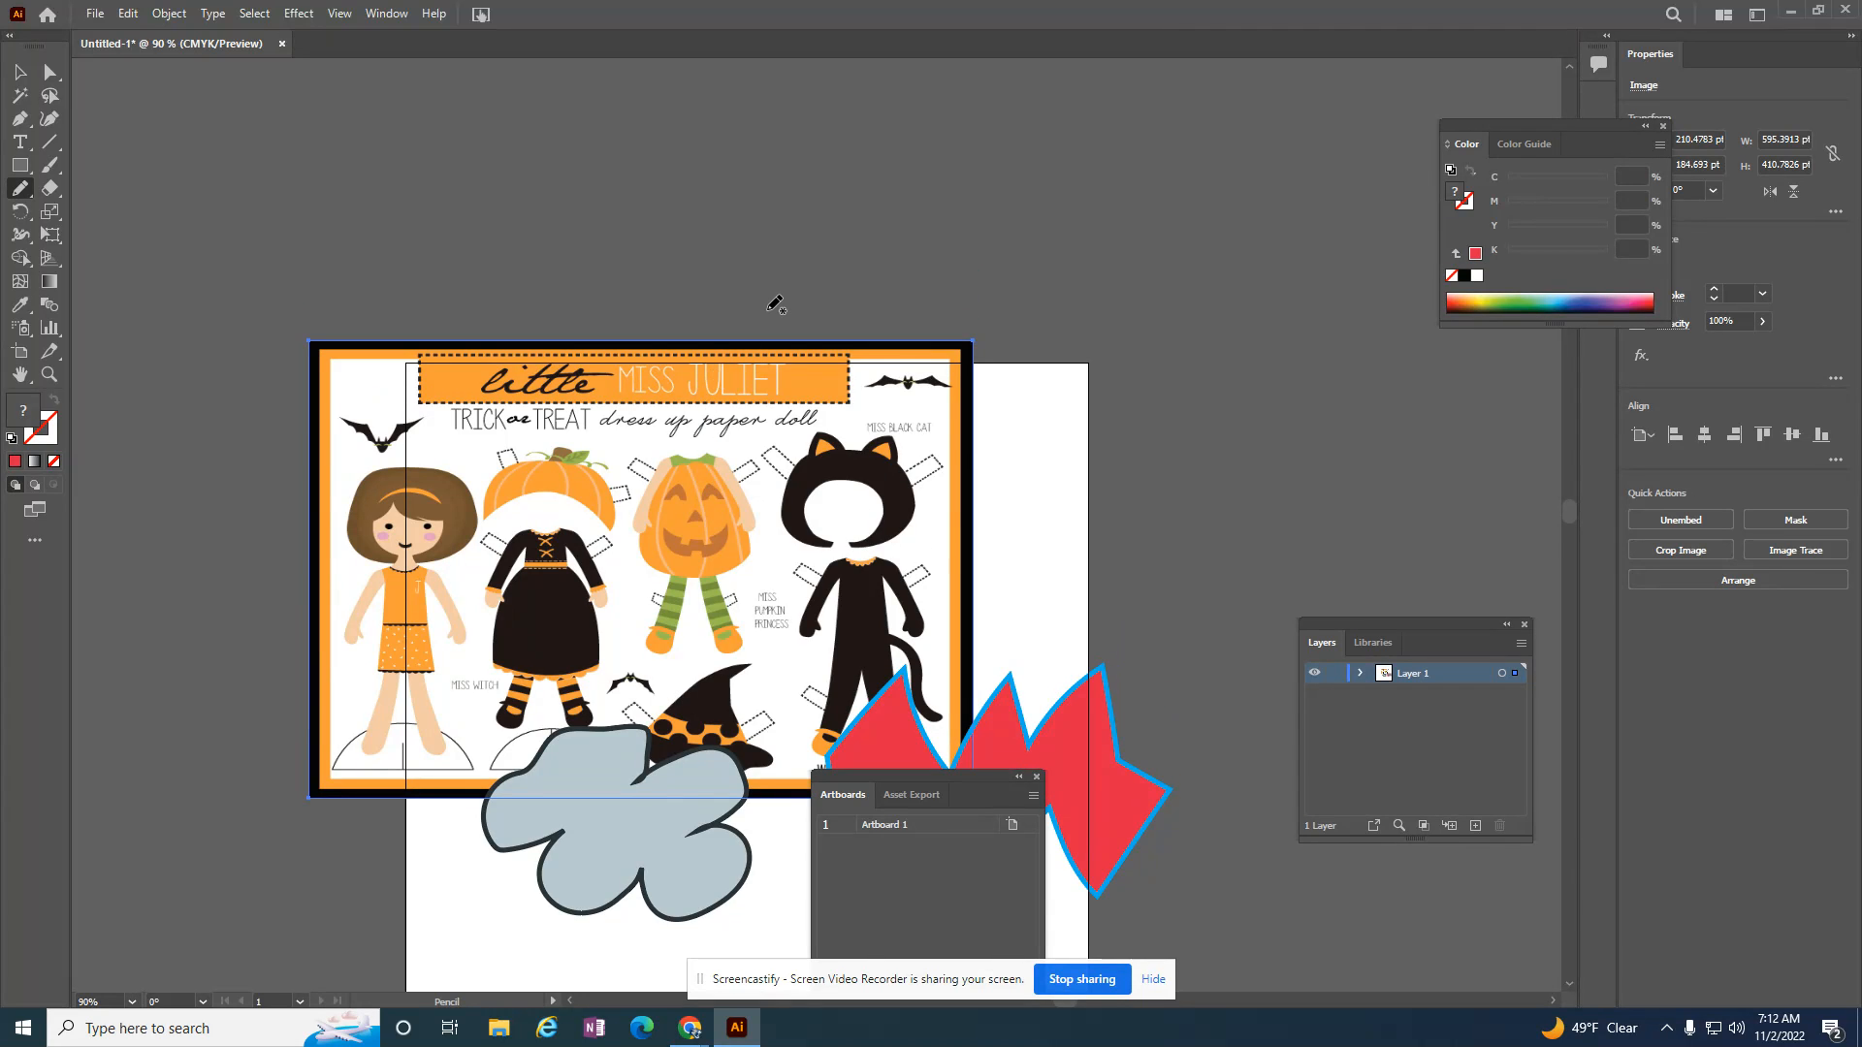
{"action": "key", "text": "ctrl+equal"}
{"action": "key", "text": "ctrl+equal"}
{"action": "key", "text": "ctrl+equal"}
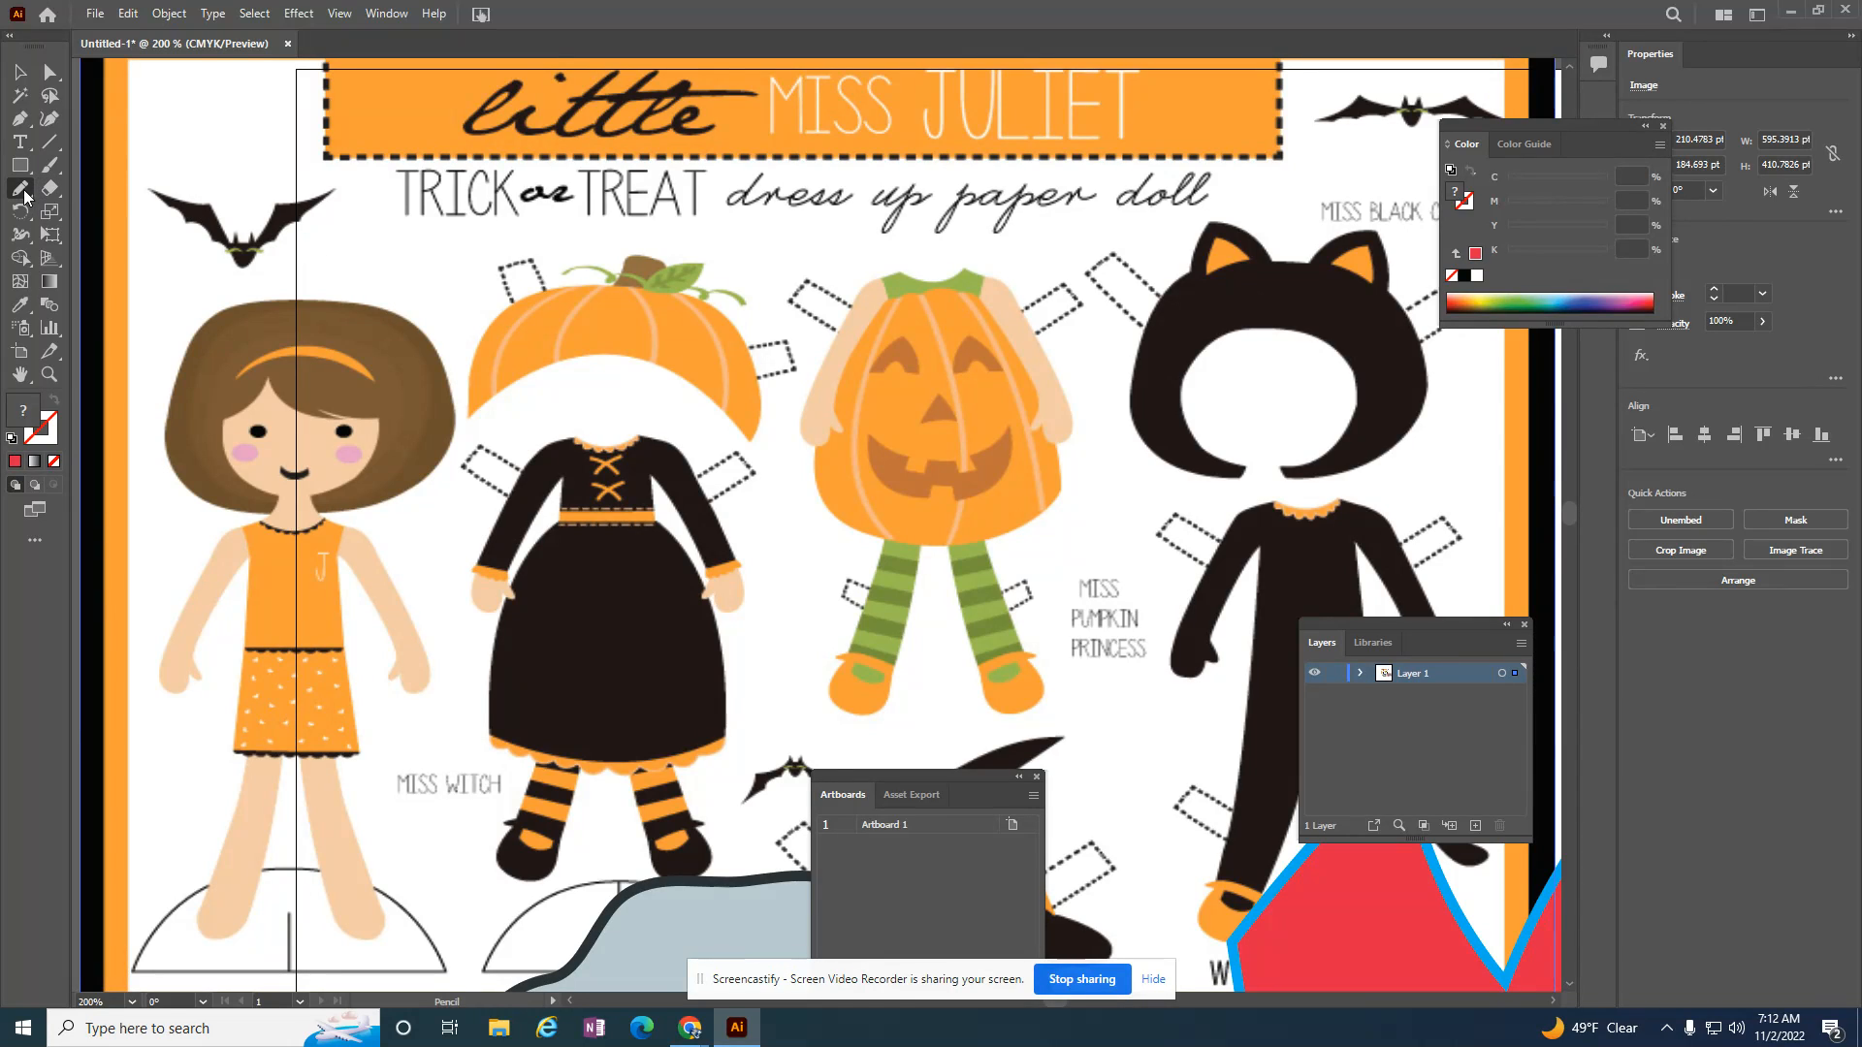
{"action": "left_click_drag", "start_coordinate": [1550, 126], "coordinate": [1474, 96]}
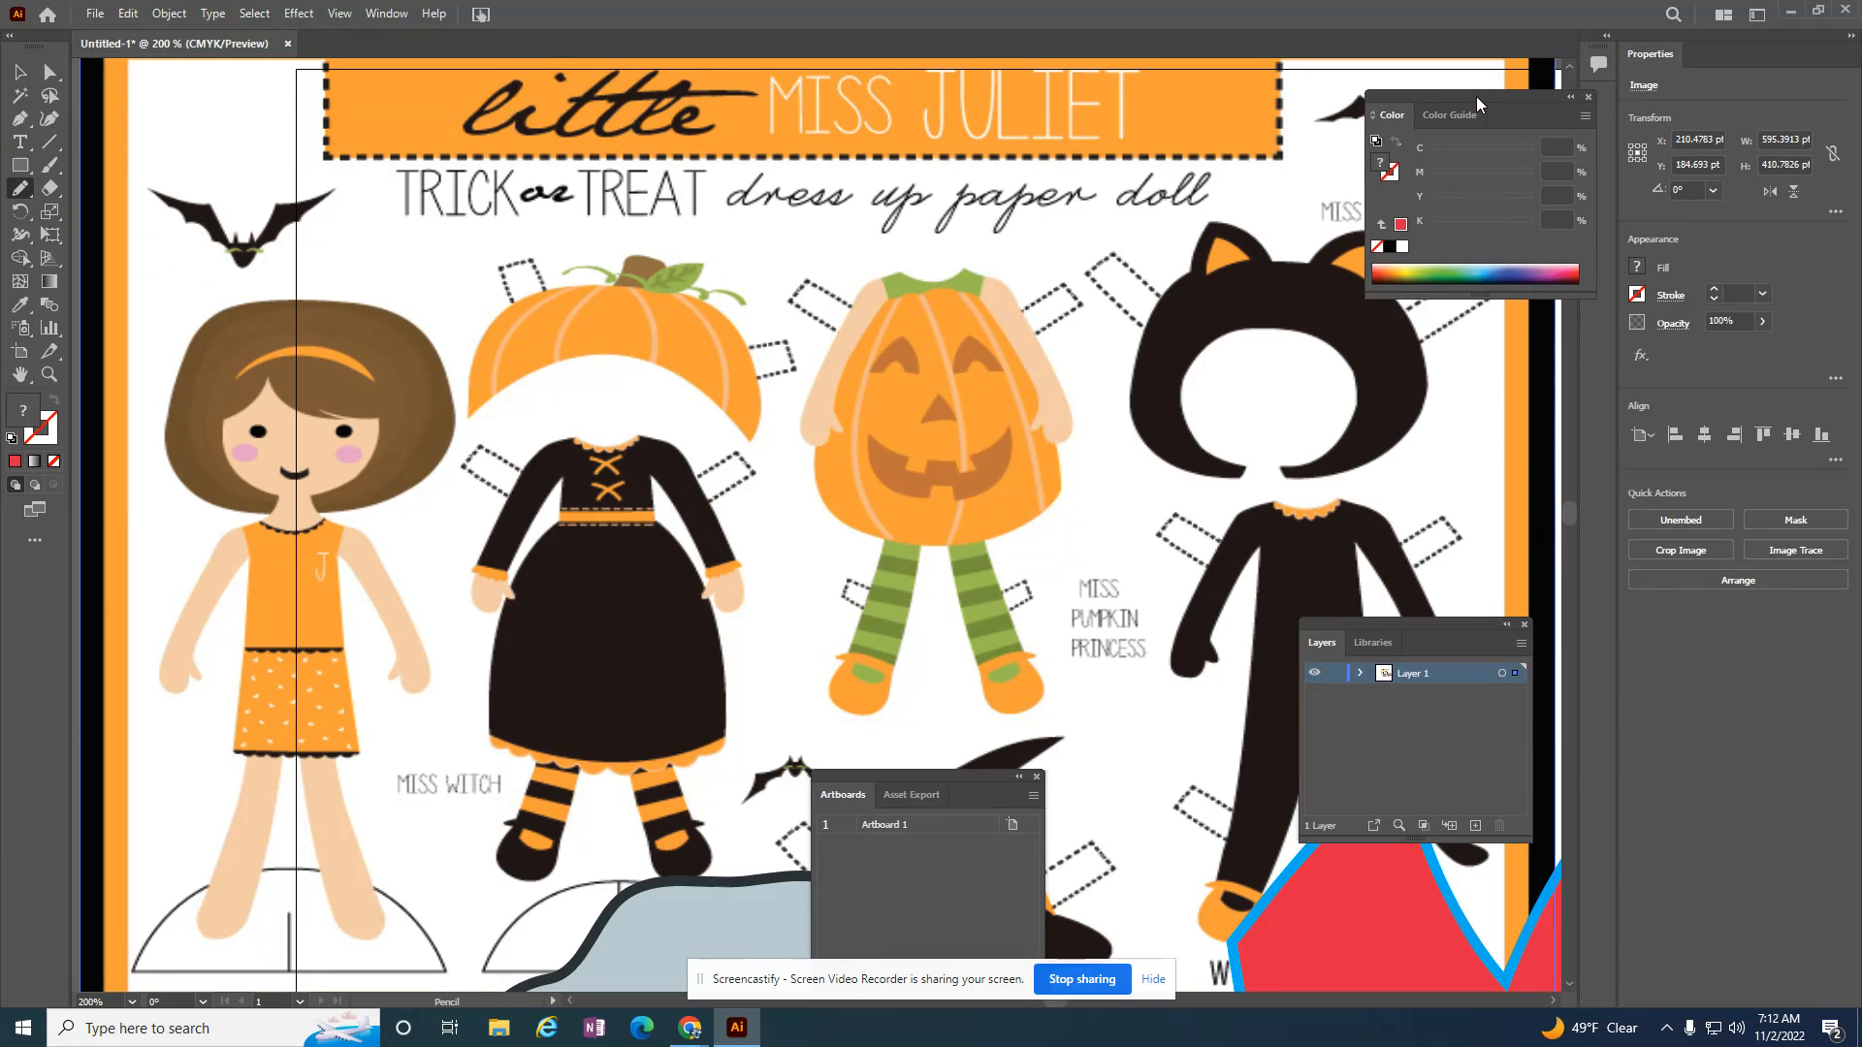
{"action": "left_click", "coordinate": [1637, 296]}
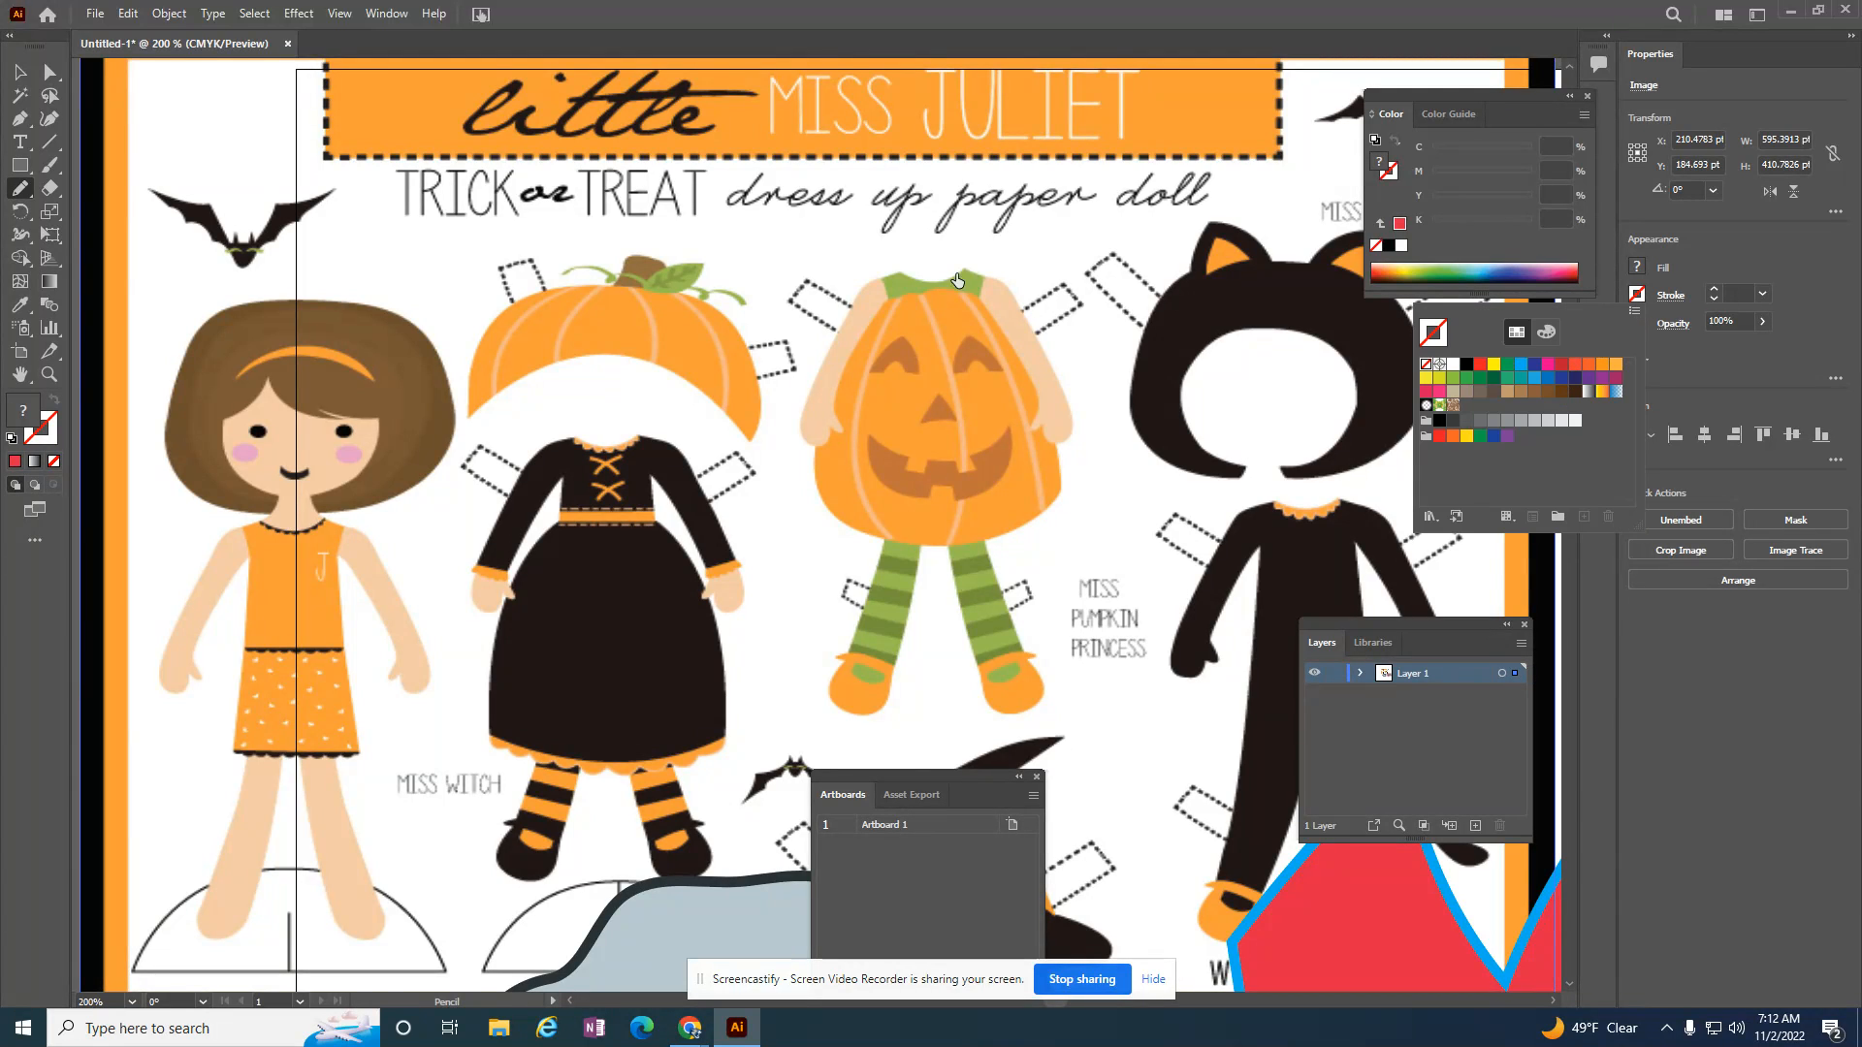
{"action": "left_click", "coordinate": [1637, 295]}
{"action": "left_click", "coordinate": [1636, 295]}
Step: Deselect the paper doll image with the Selection tool
{"action": "left_click", "coordinate": [22, 73]}
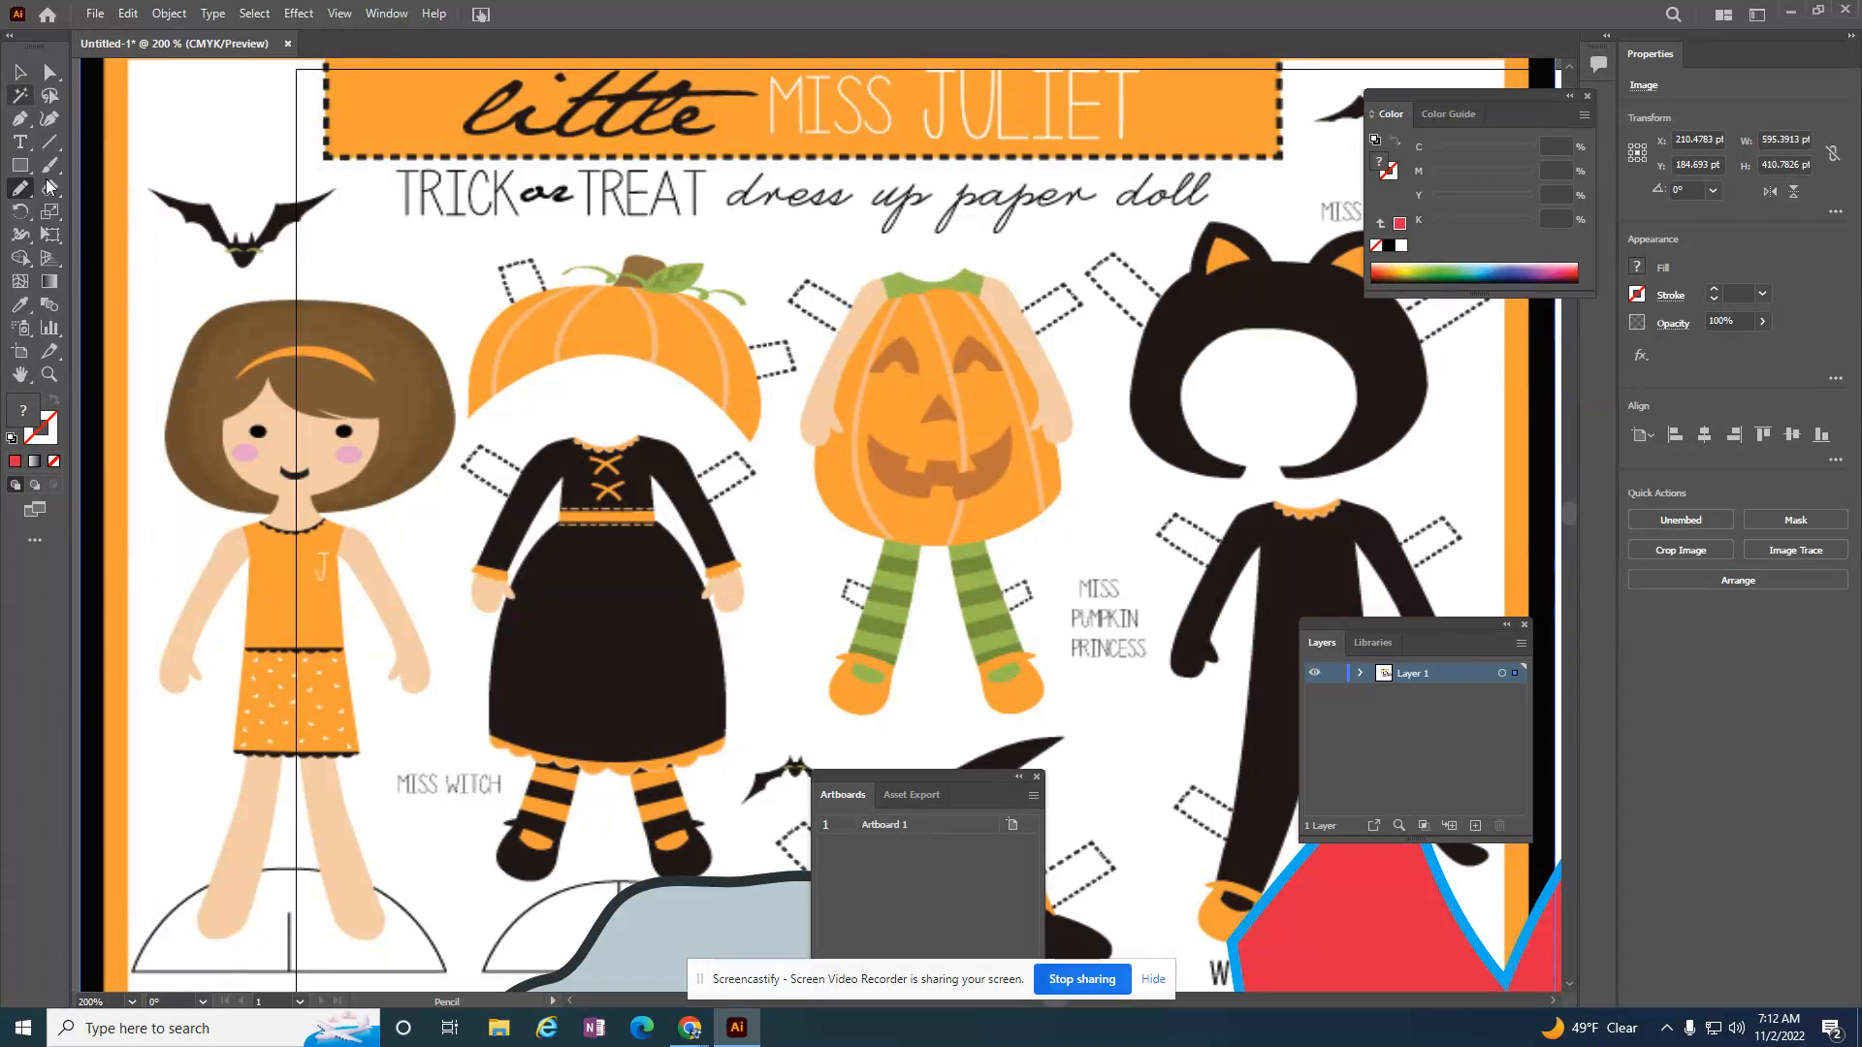
{"action": "left_click", "coordinate": [19, 71]}
{"action": "scroll", "coordinate": [214, 207], "scroll_direction": "up", "scroll_amount": 1}
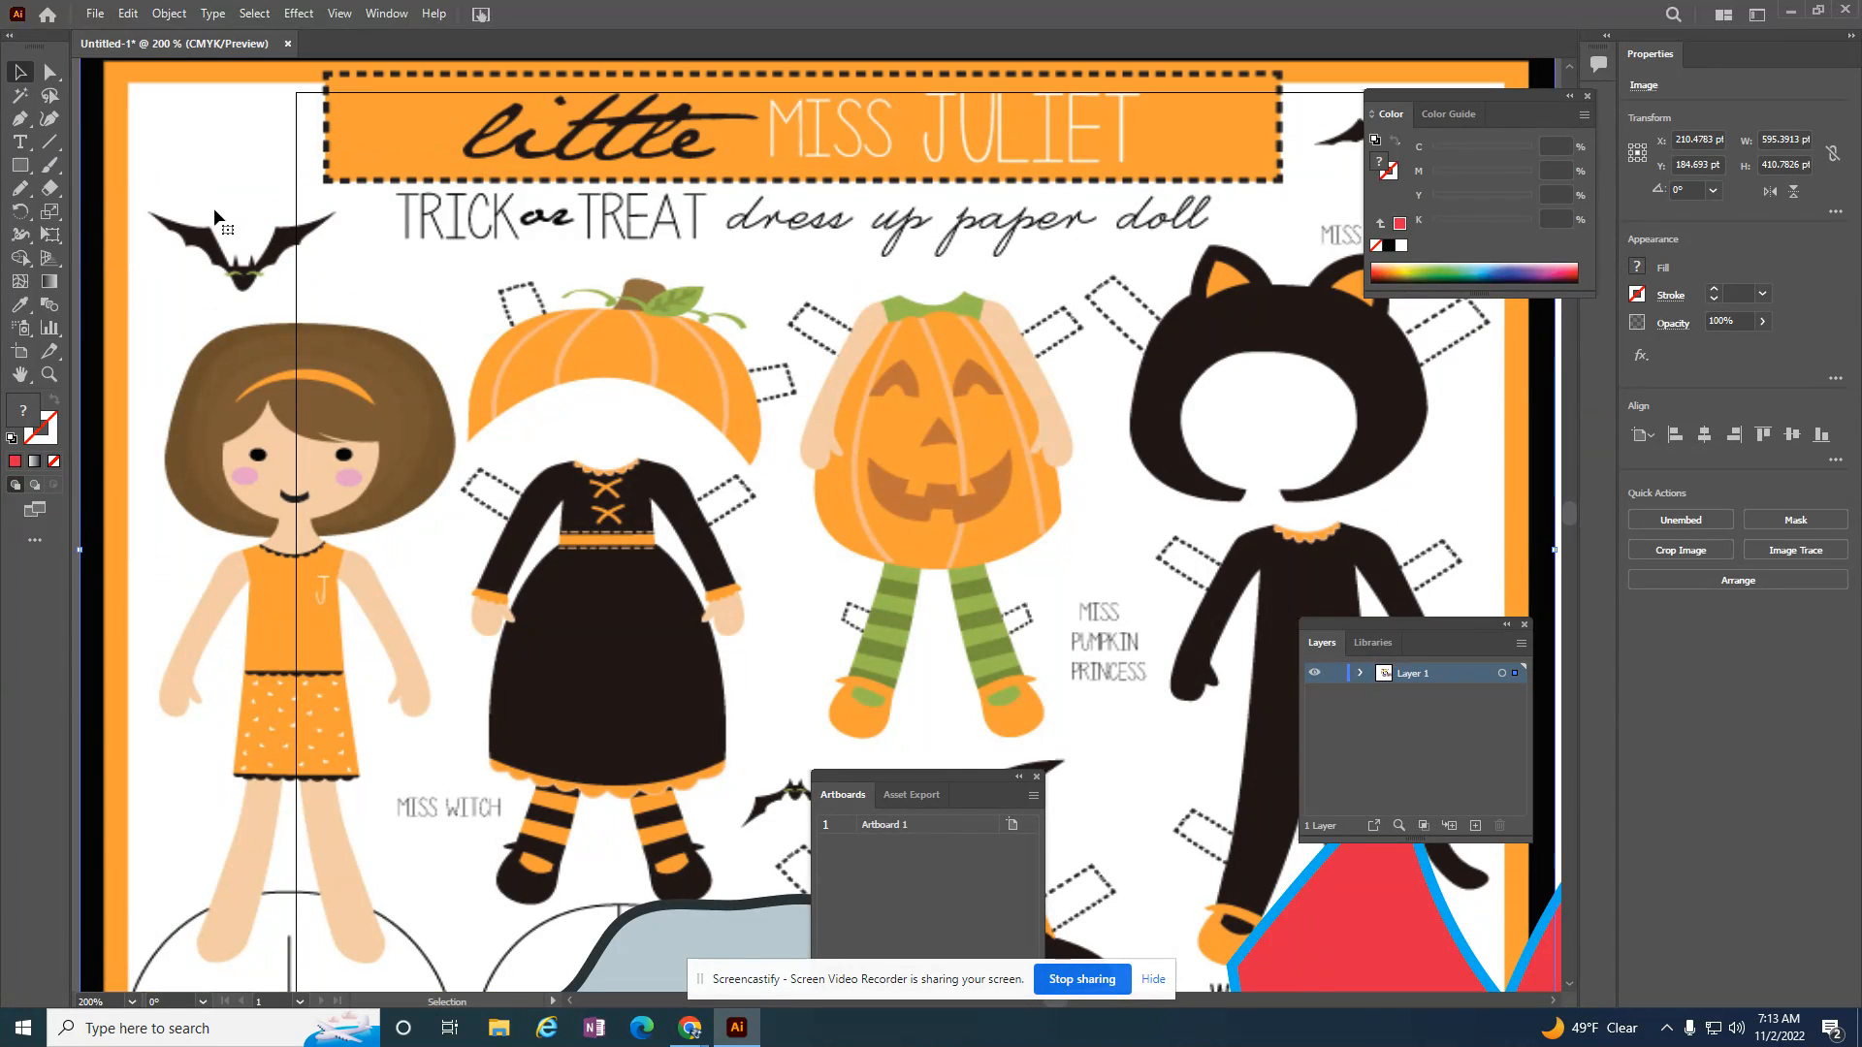
{"action": "key", "text": "ctrl+minus"}
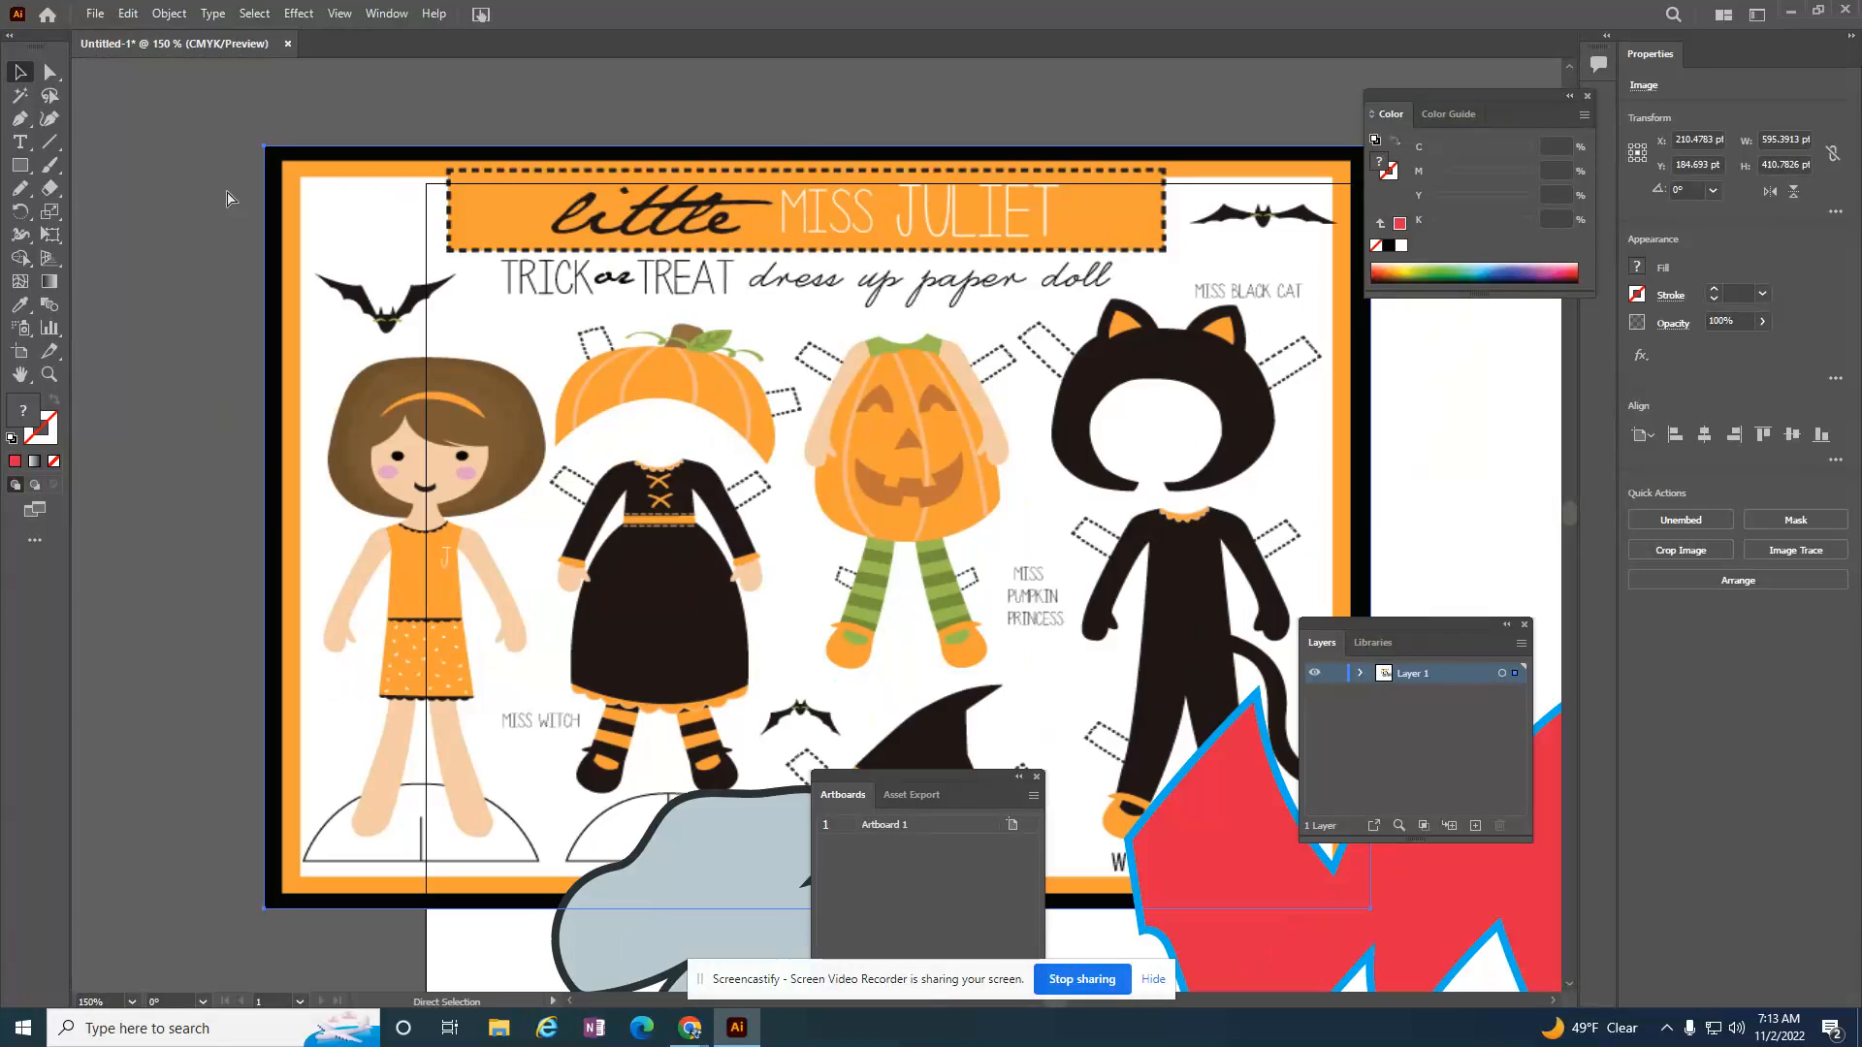
{"action": "left_click", "coordinate": [229, 279]}
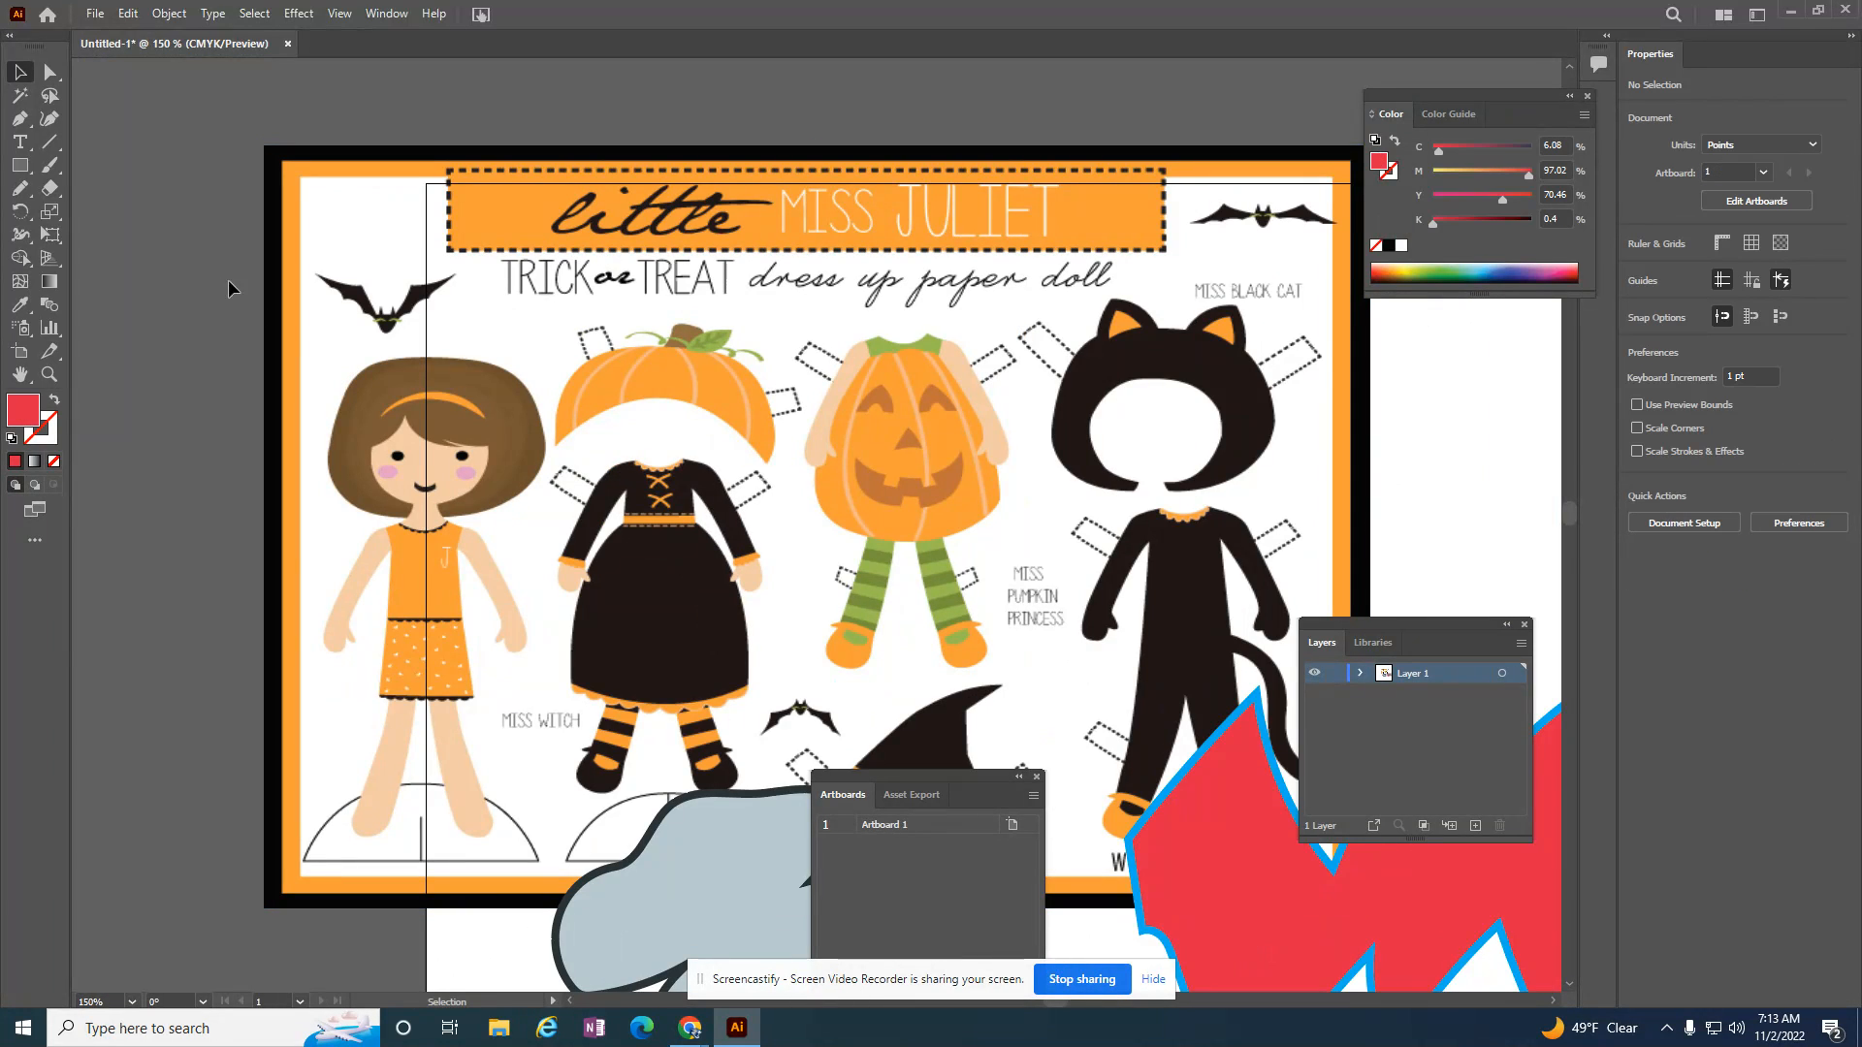
Step: Set the Pencil tool to no fill and a red stroke for tracing
{"action": "left_click", "coordinate": [19, 188]}
{"action": "double_click", "coordinate": [50, 433]}
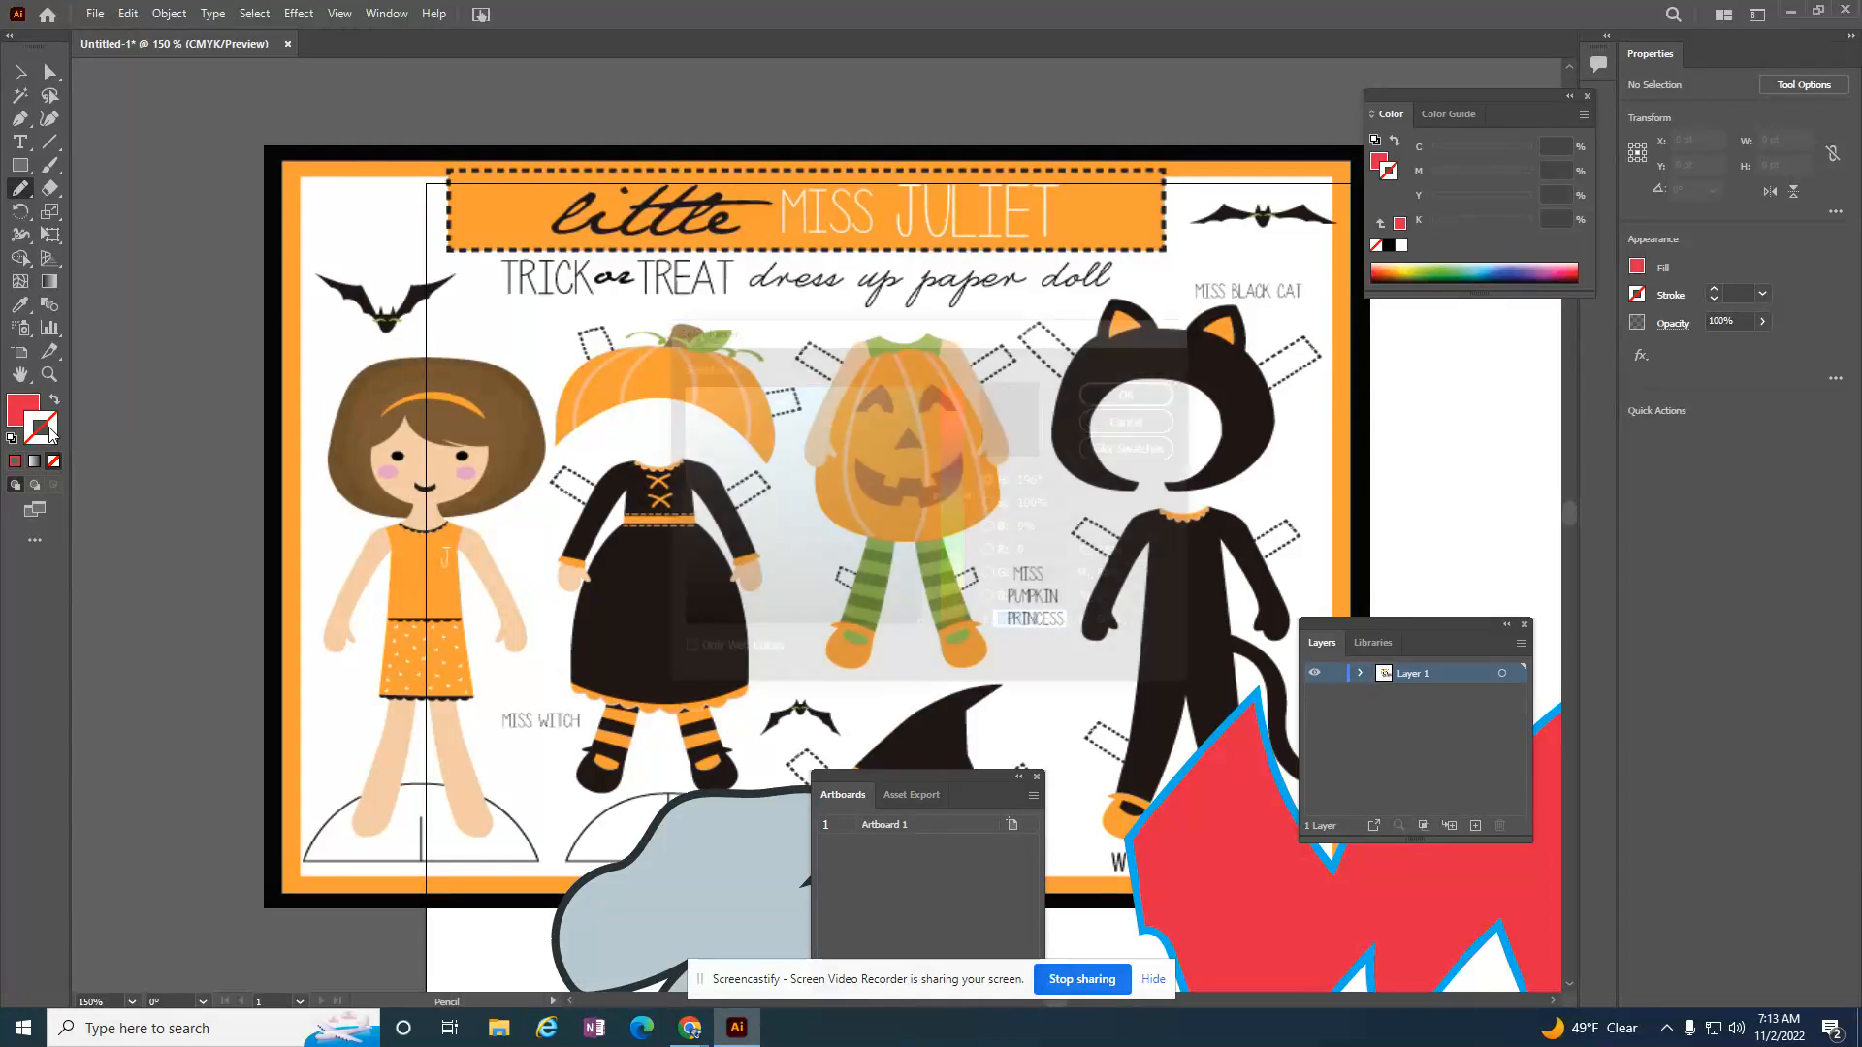
{"action": "left_click", "coordinate": [951, 407]}
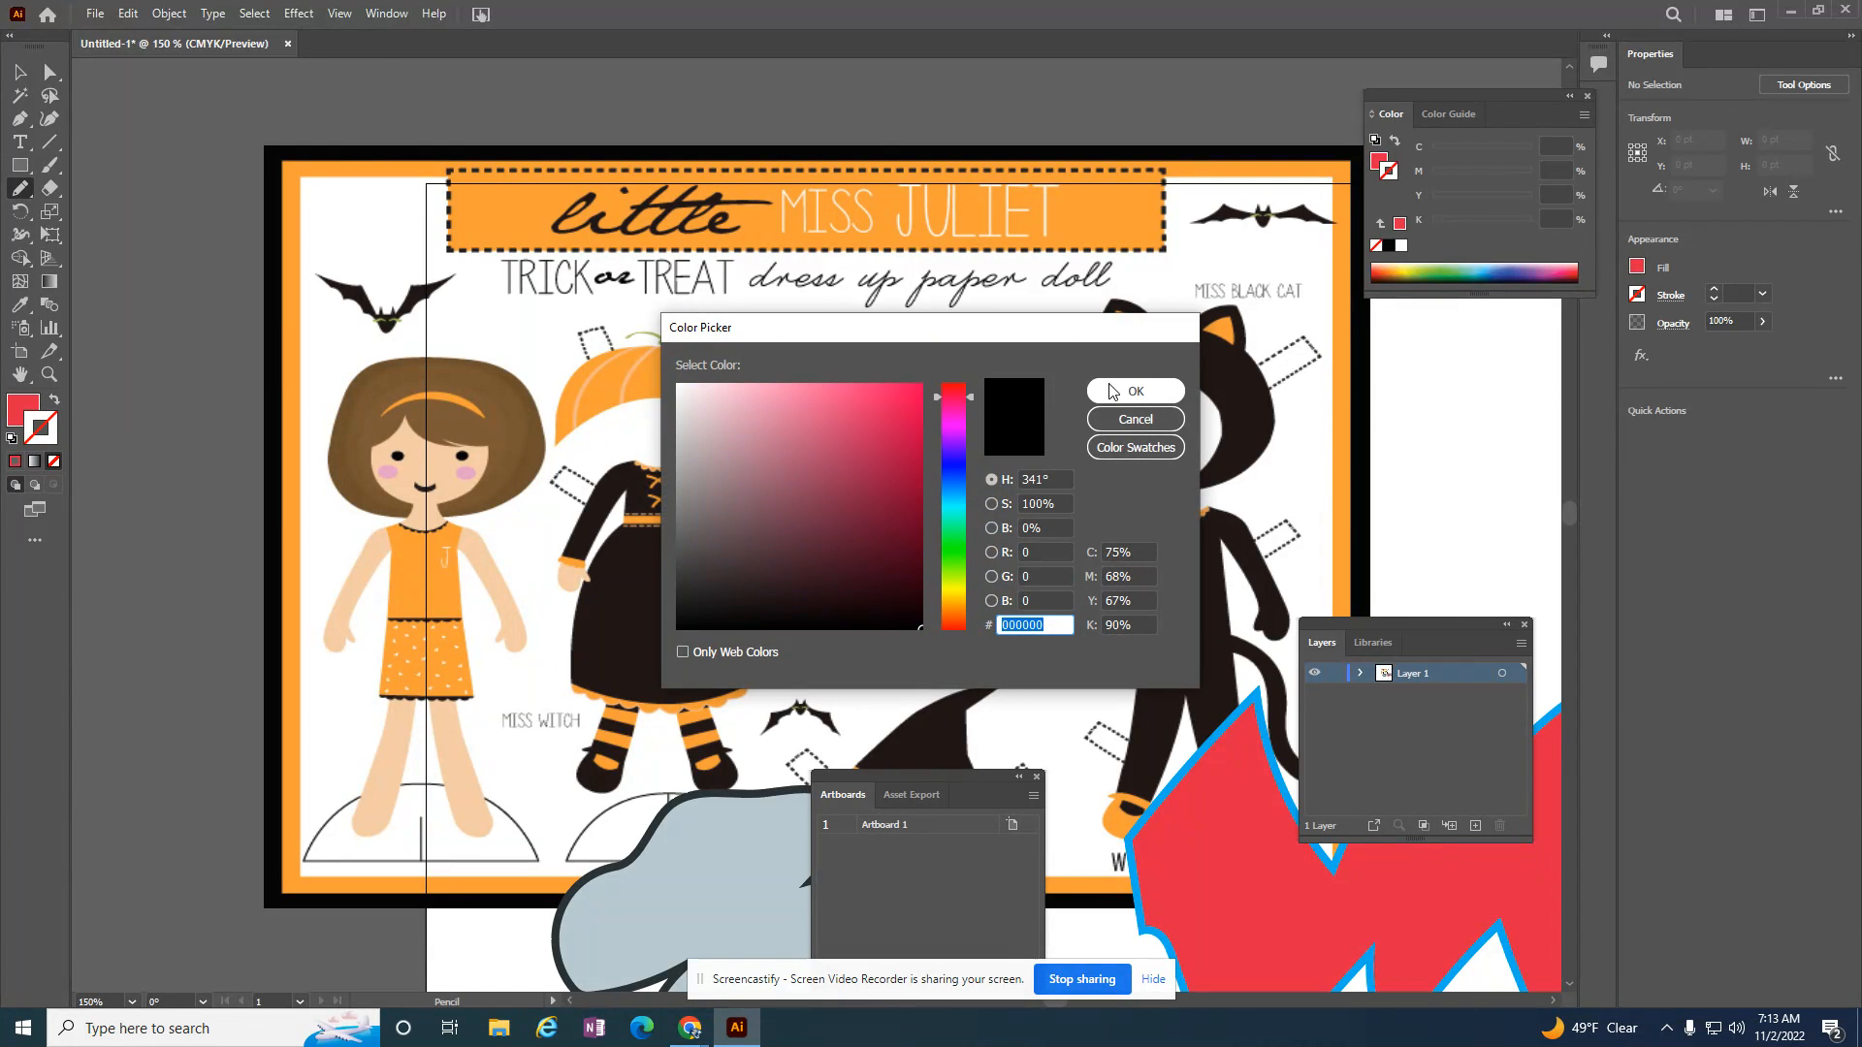
{"action": "left_click", "coordinate": [1123, 392]}
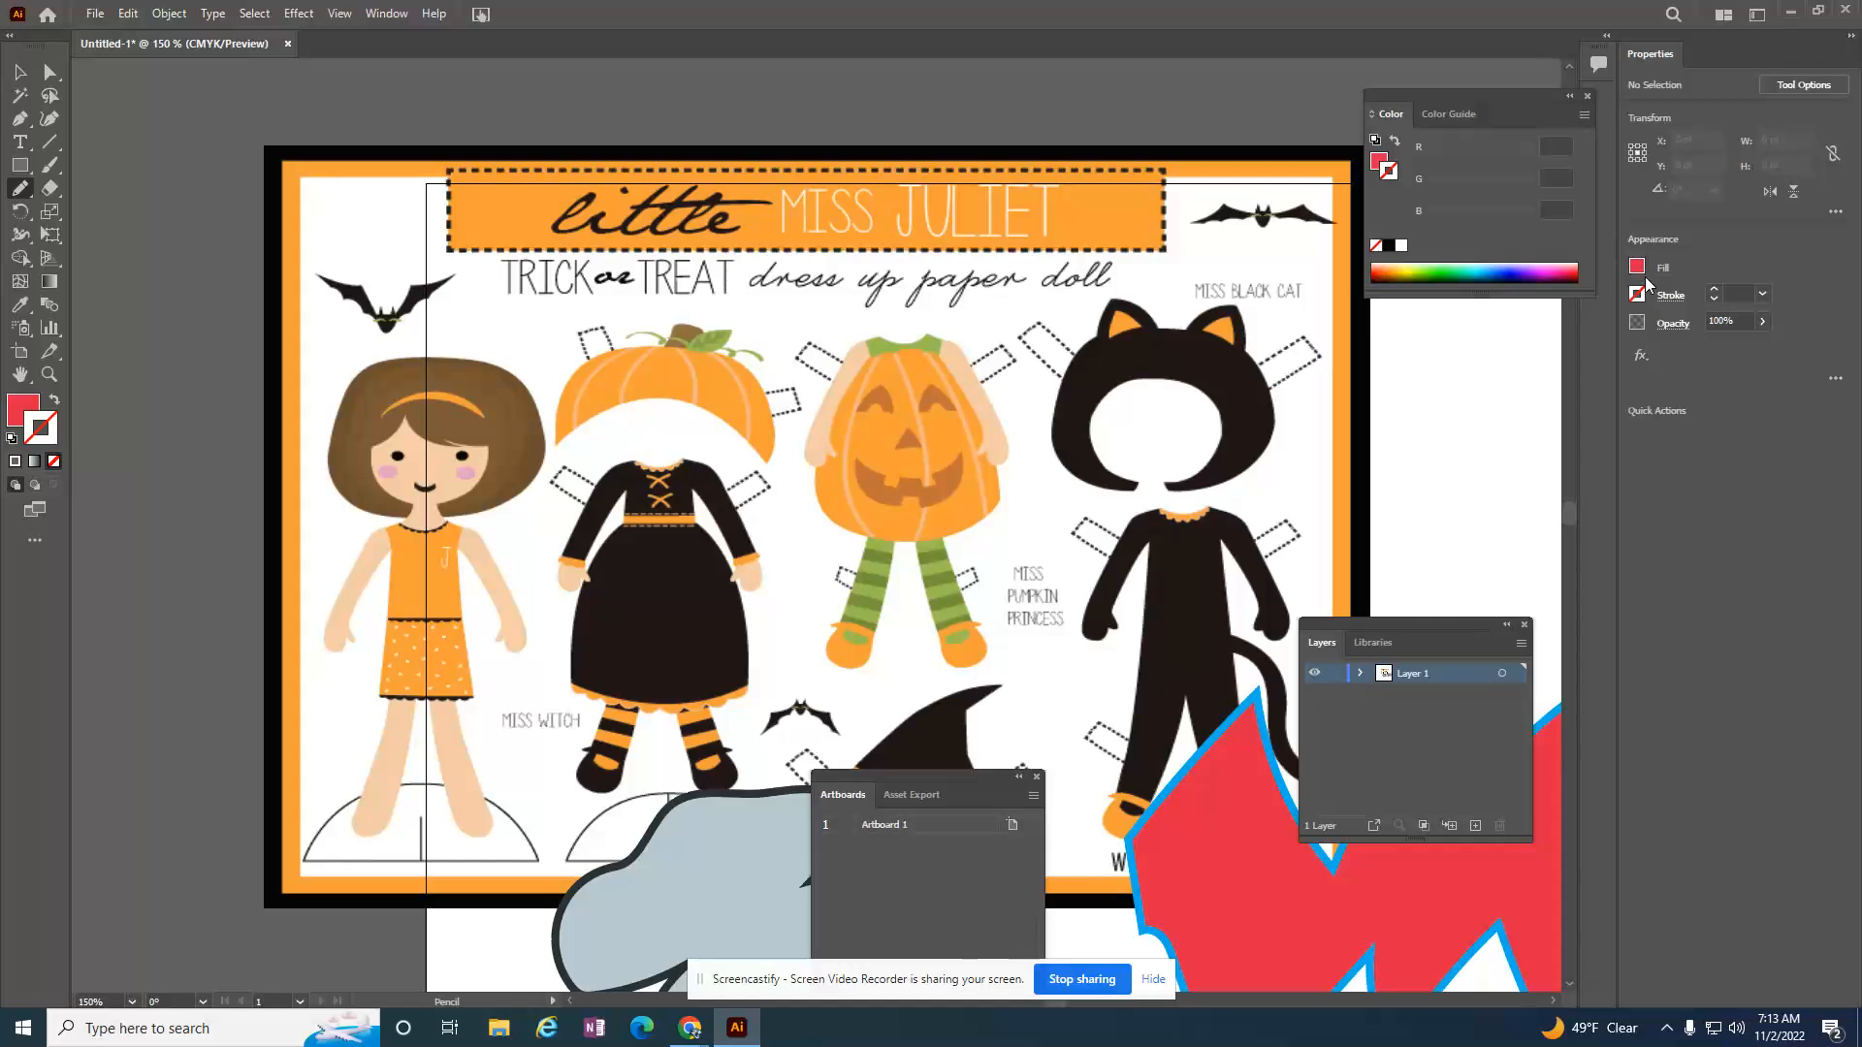
{"action": "left_click", "coordinate": [56, 399]}
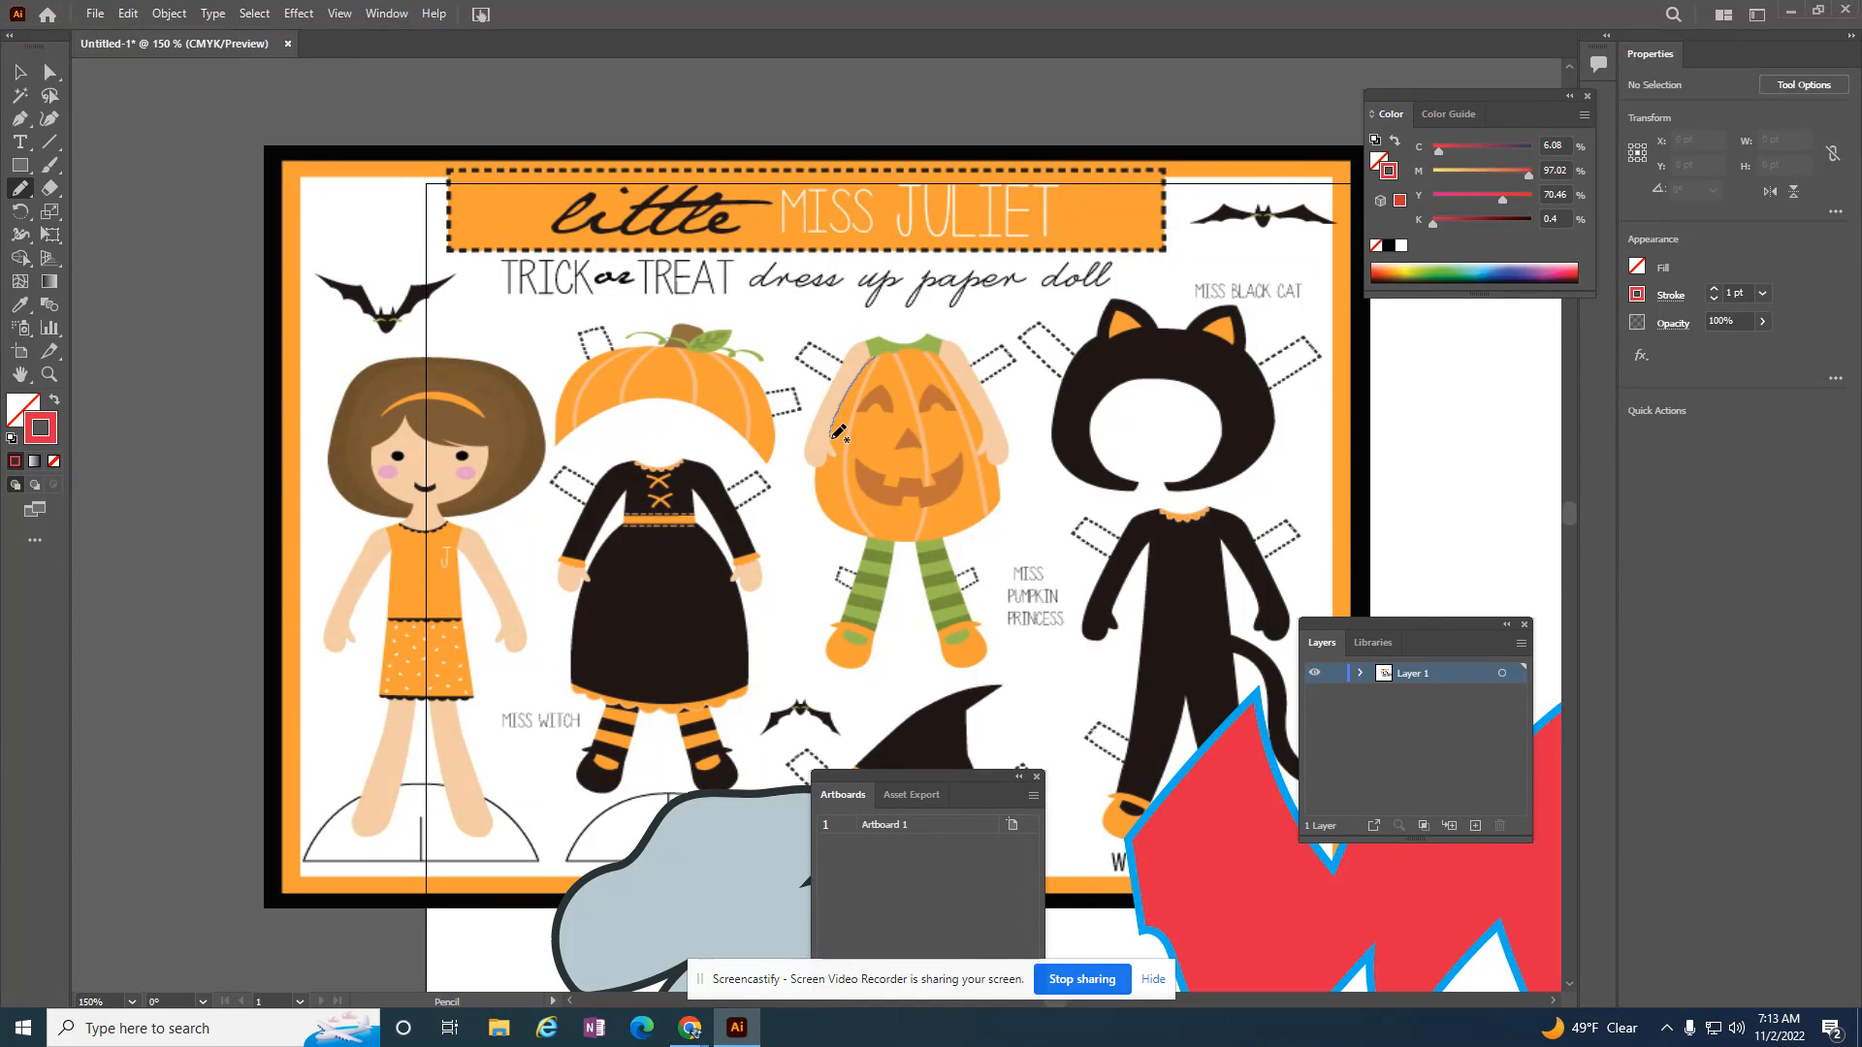
Step: Trace the pumpkin dress body with a freehand outline about 100 by 102 pt and swap its red stroke to the fill
{"action": "mouse_move", "coordinate": [828, 457]}
{"action": "left_mouse_down"}
{"action": "mouse_move", "coordinate": [816, 500]}
{"action": "mouse_move", "coordinate": [856, 531]}
{"action": "mouse_move", "coordinate": [920, 543]}
{"action": "mouse_move", "coordinate": [985, 523]}
{"action": "mouse_move", "coordinate": [1000, 473]}
{"action": "mouse_move", "coordinate": [972, 404]}
{"action": "mouse_move", "coordinate": [878, 355]}
{"action": "left_mouse_up"}
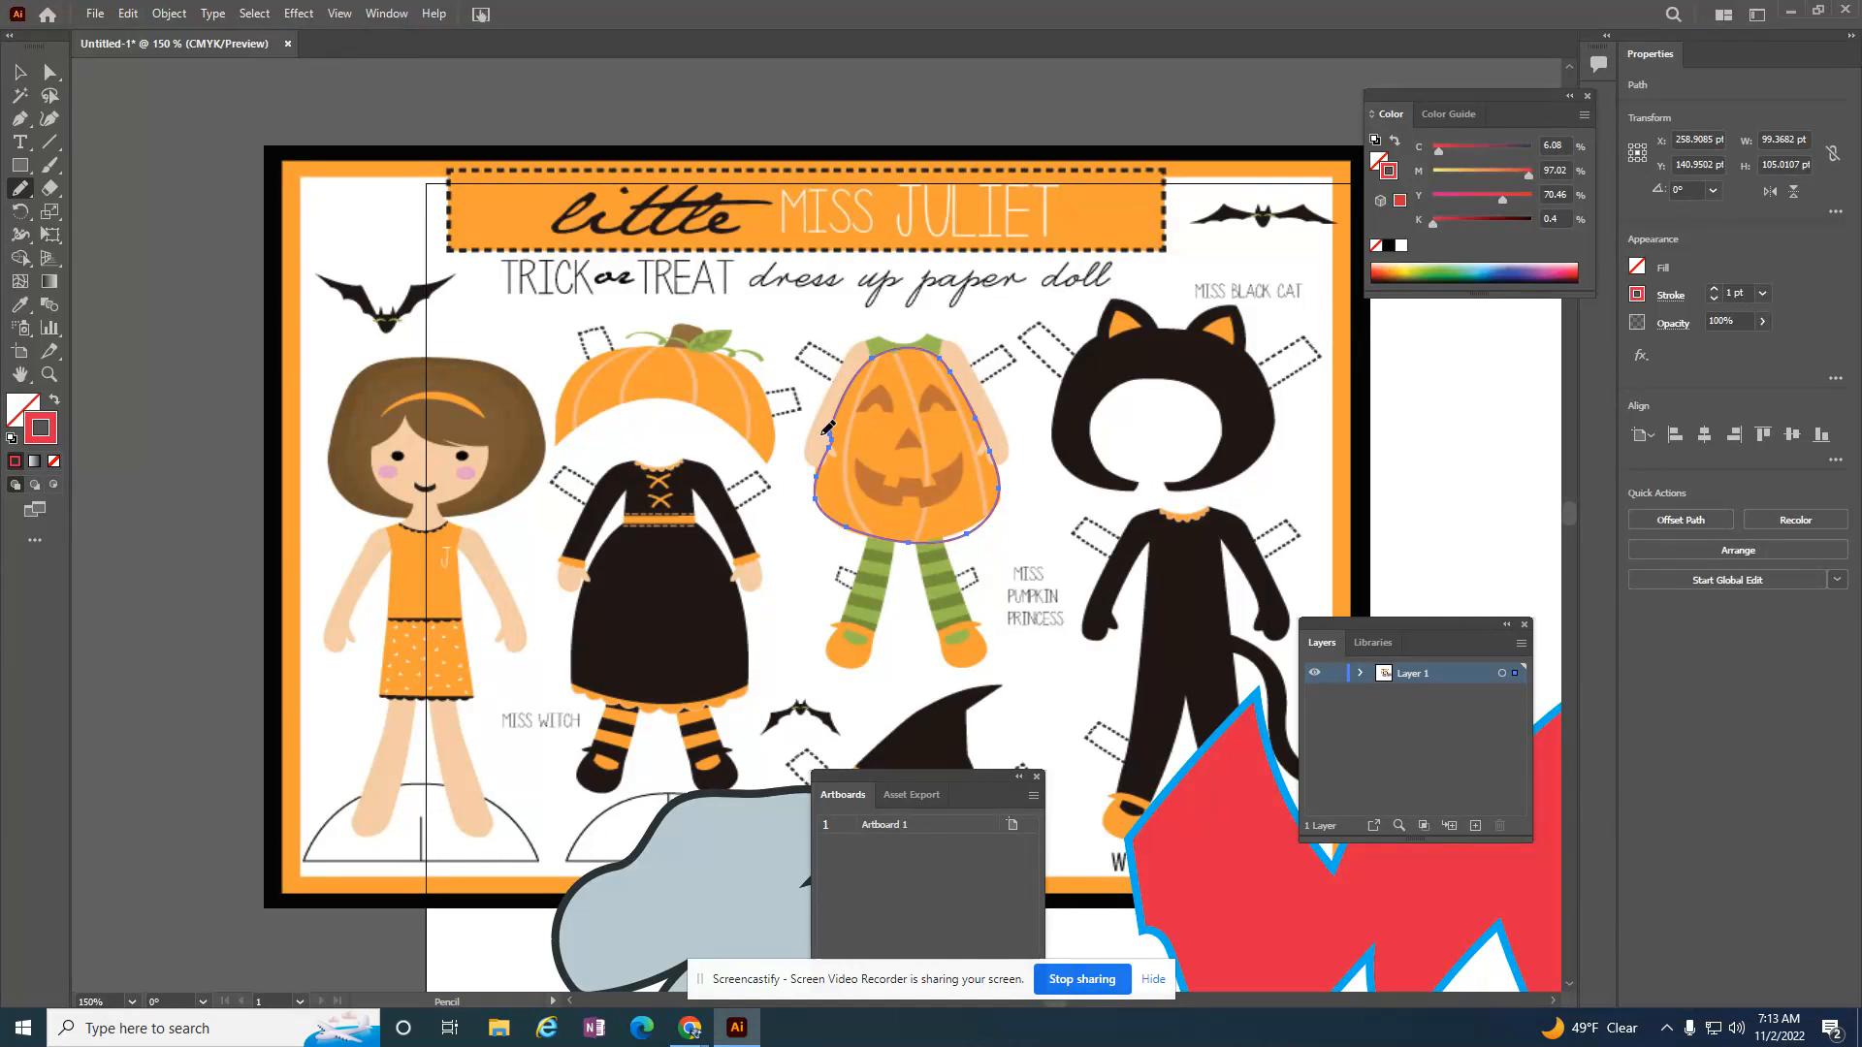
{"action": "key", "text": "ctrl+shift+a"}
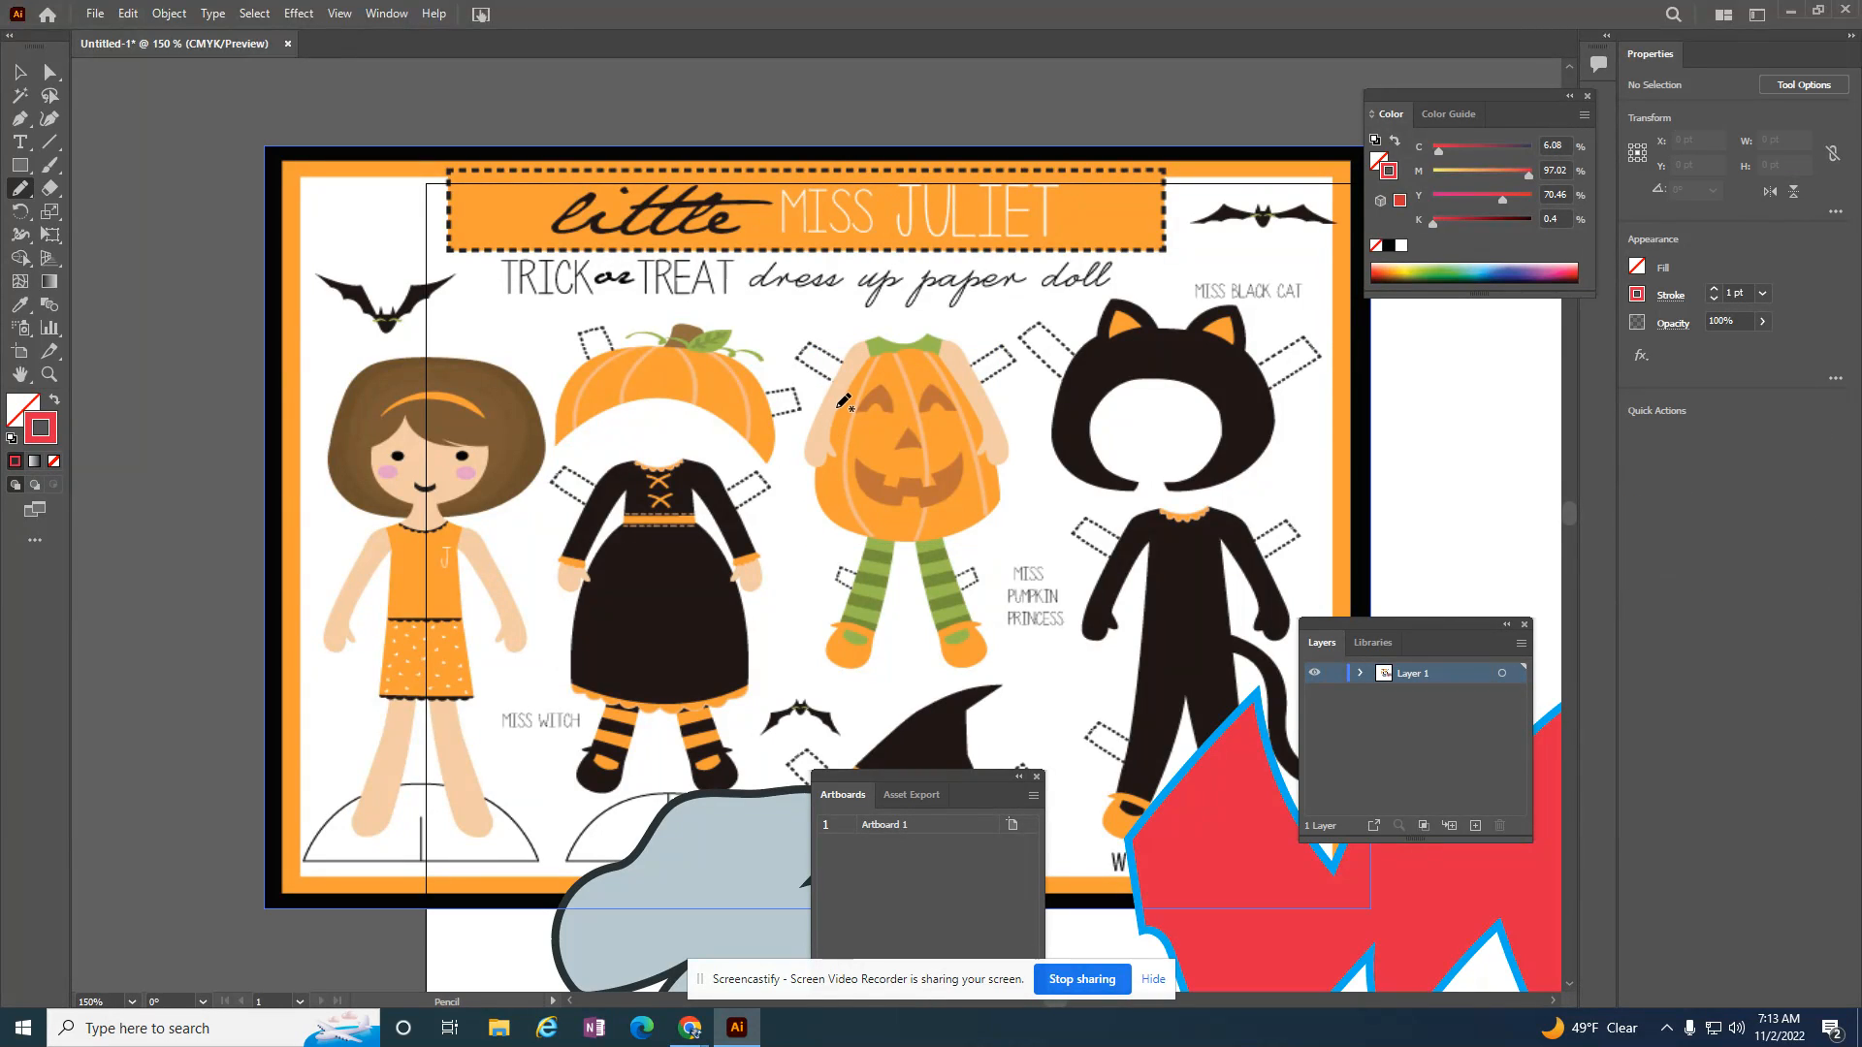
{"action": "mouse_move", "coordinate": [837, 407]}
{"action": "left_mouse_down"}
{"action": "mouse_move", "coordinate": [812, 489]}
{"action": "mouse_move", "coordinate": [837, 521]}
{"action": "mouse_move", "coordinate": [929, 537]}
{"action": "mouse_move", "coordinate": [999, 503]}
{"action": "mouse_move", "coordinate": [941, 356]}
{"action": "mouse_move", "coordinate": [901, 347]}
{"action": "mouse_move", "coordinate": [839, 406]}
{"action": "left_mouse_up"}
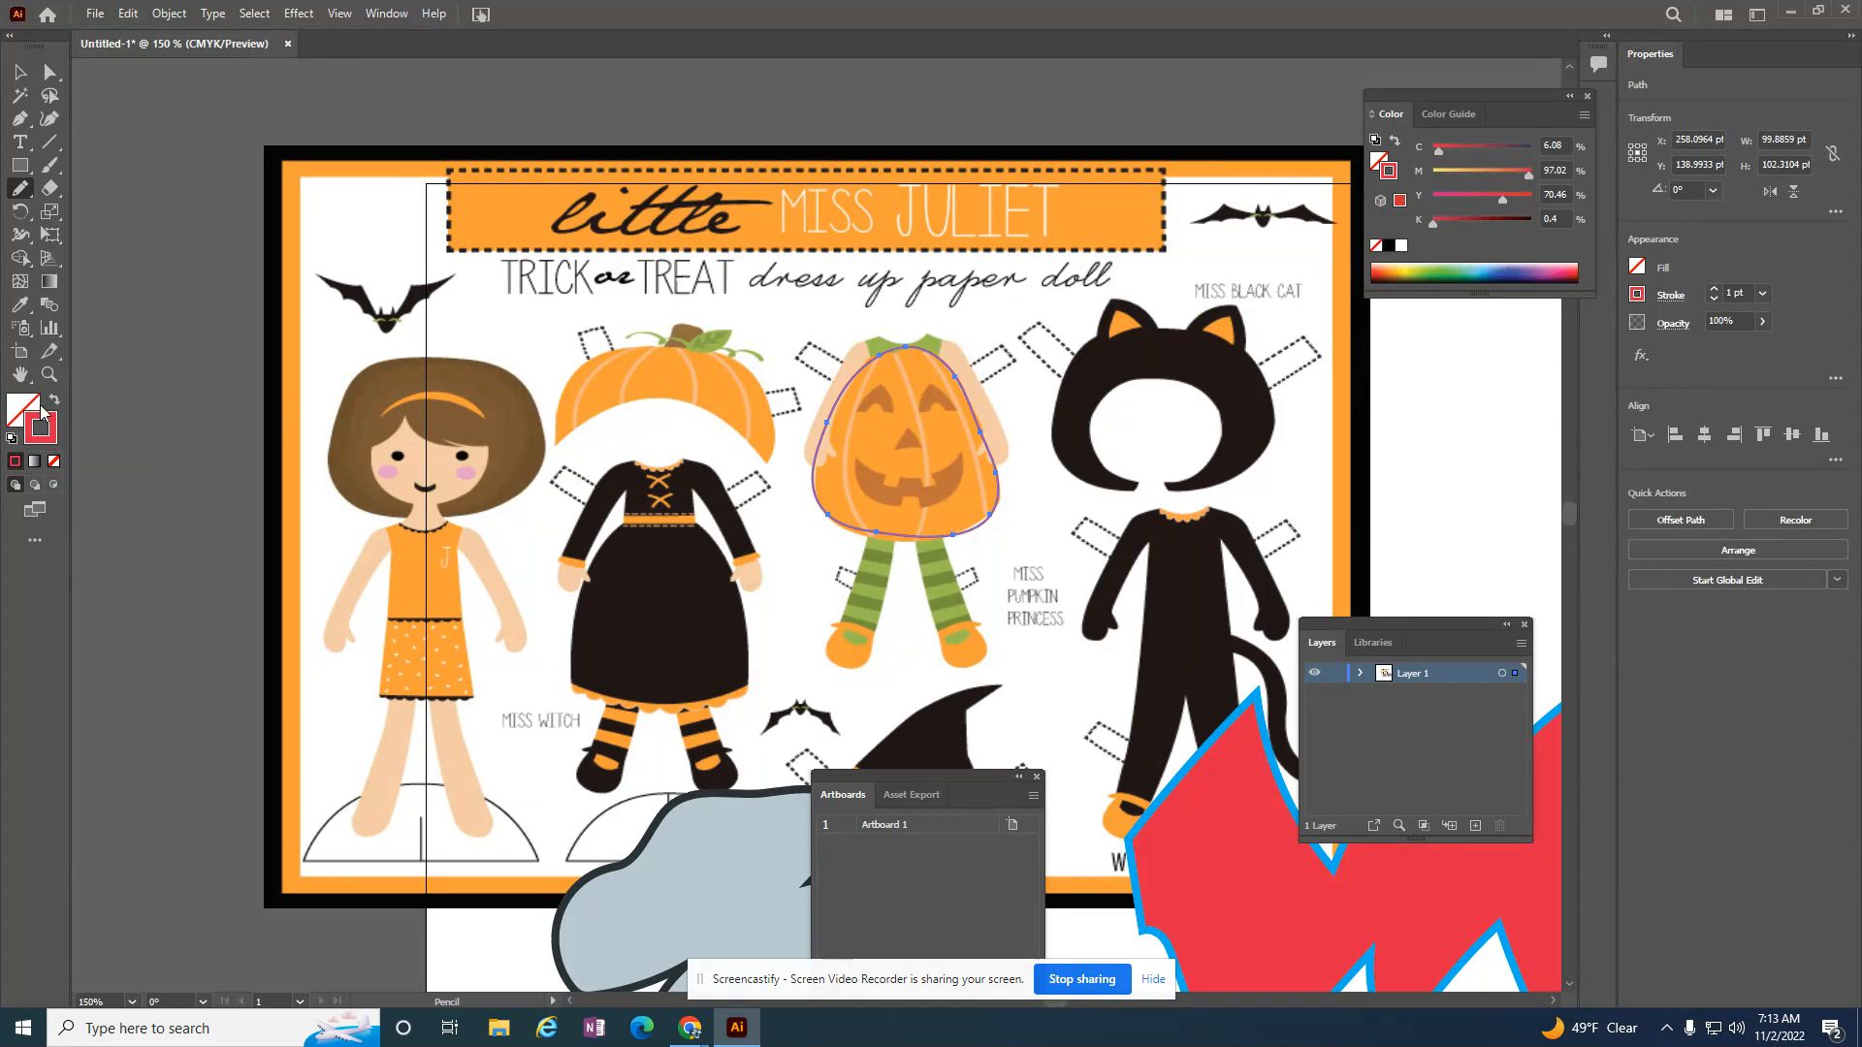
{"action": "key", "text": "shift+x"}
{"action": "left_click", "coordinate": [20, 72]}
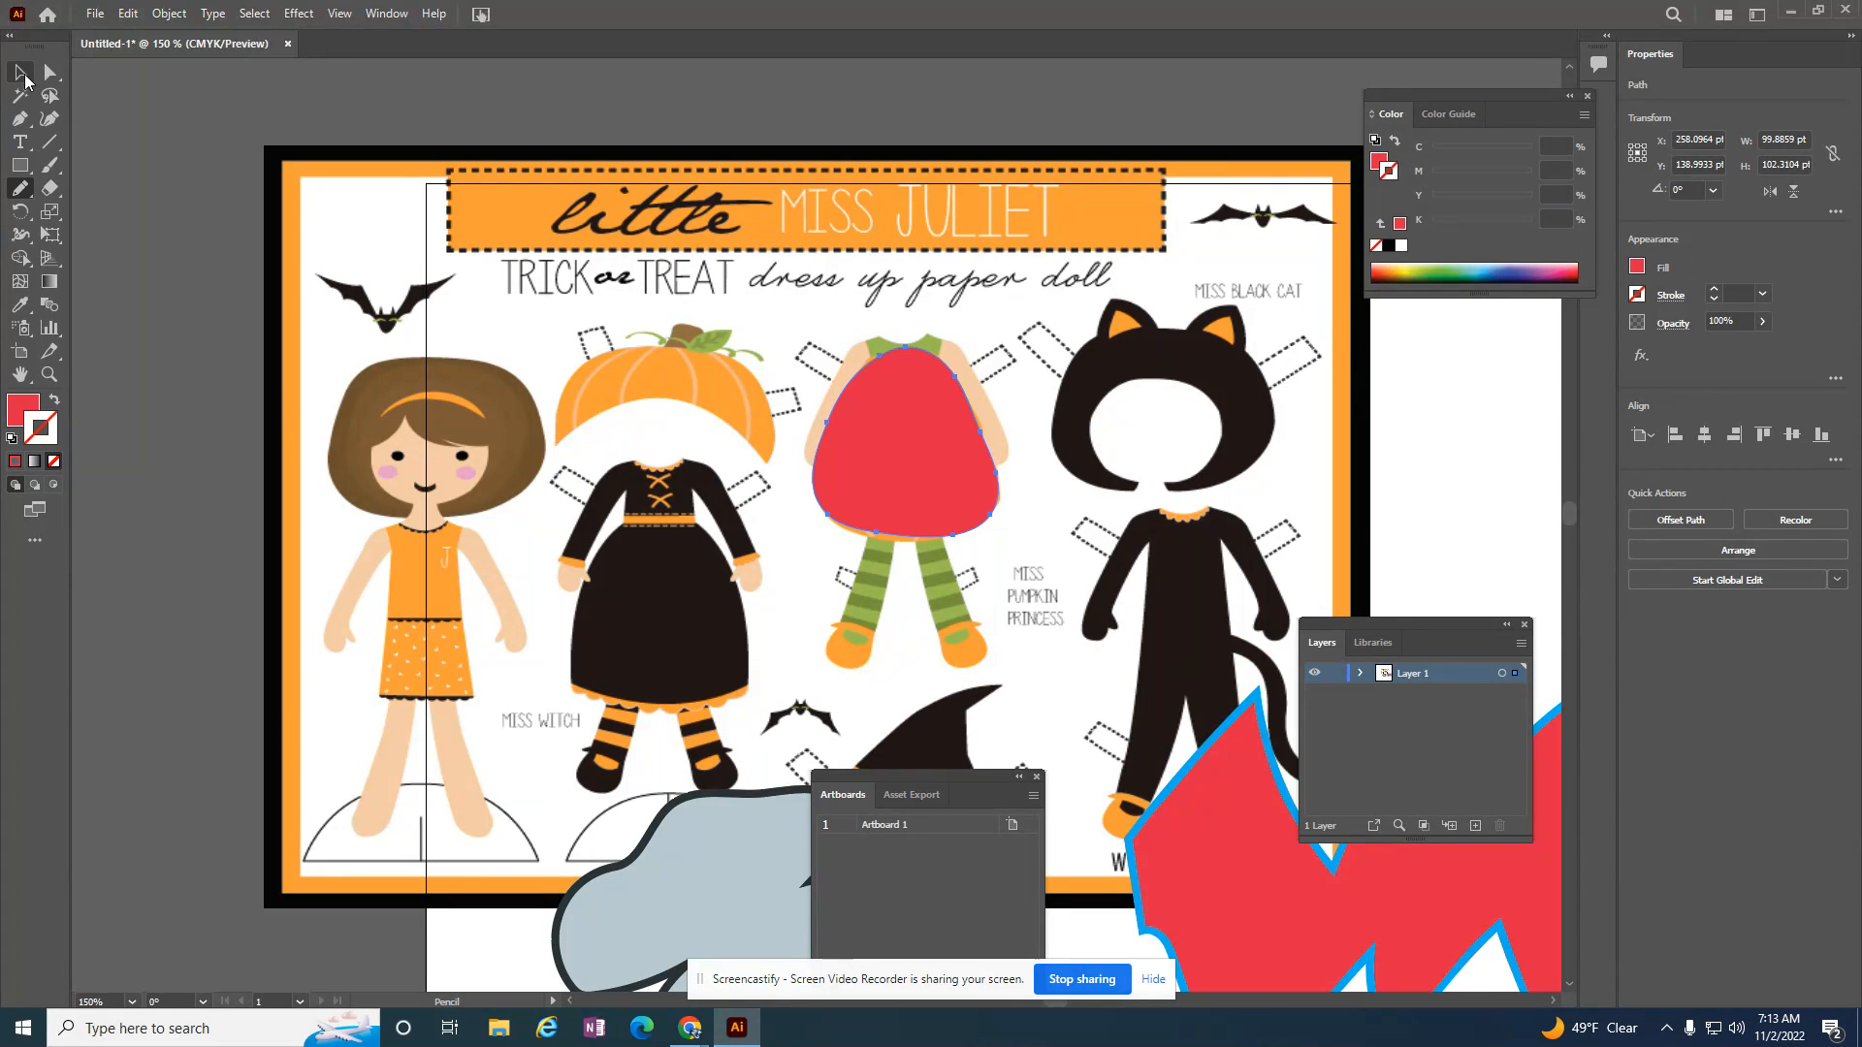
Step: Hide the traced red dress shape so the pumpkin face beneath it can be traced
{"action": "left_click", "coordinate": [168, 13]}
{"action": "mouse_move", "coordinate": [224, 193]}
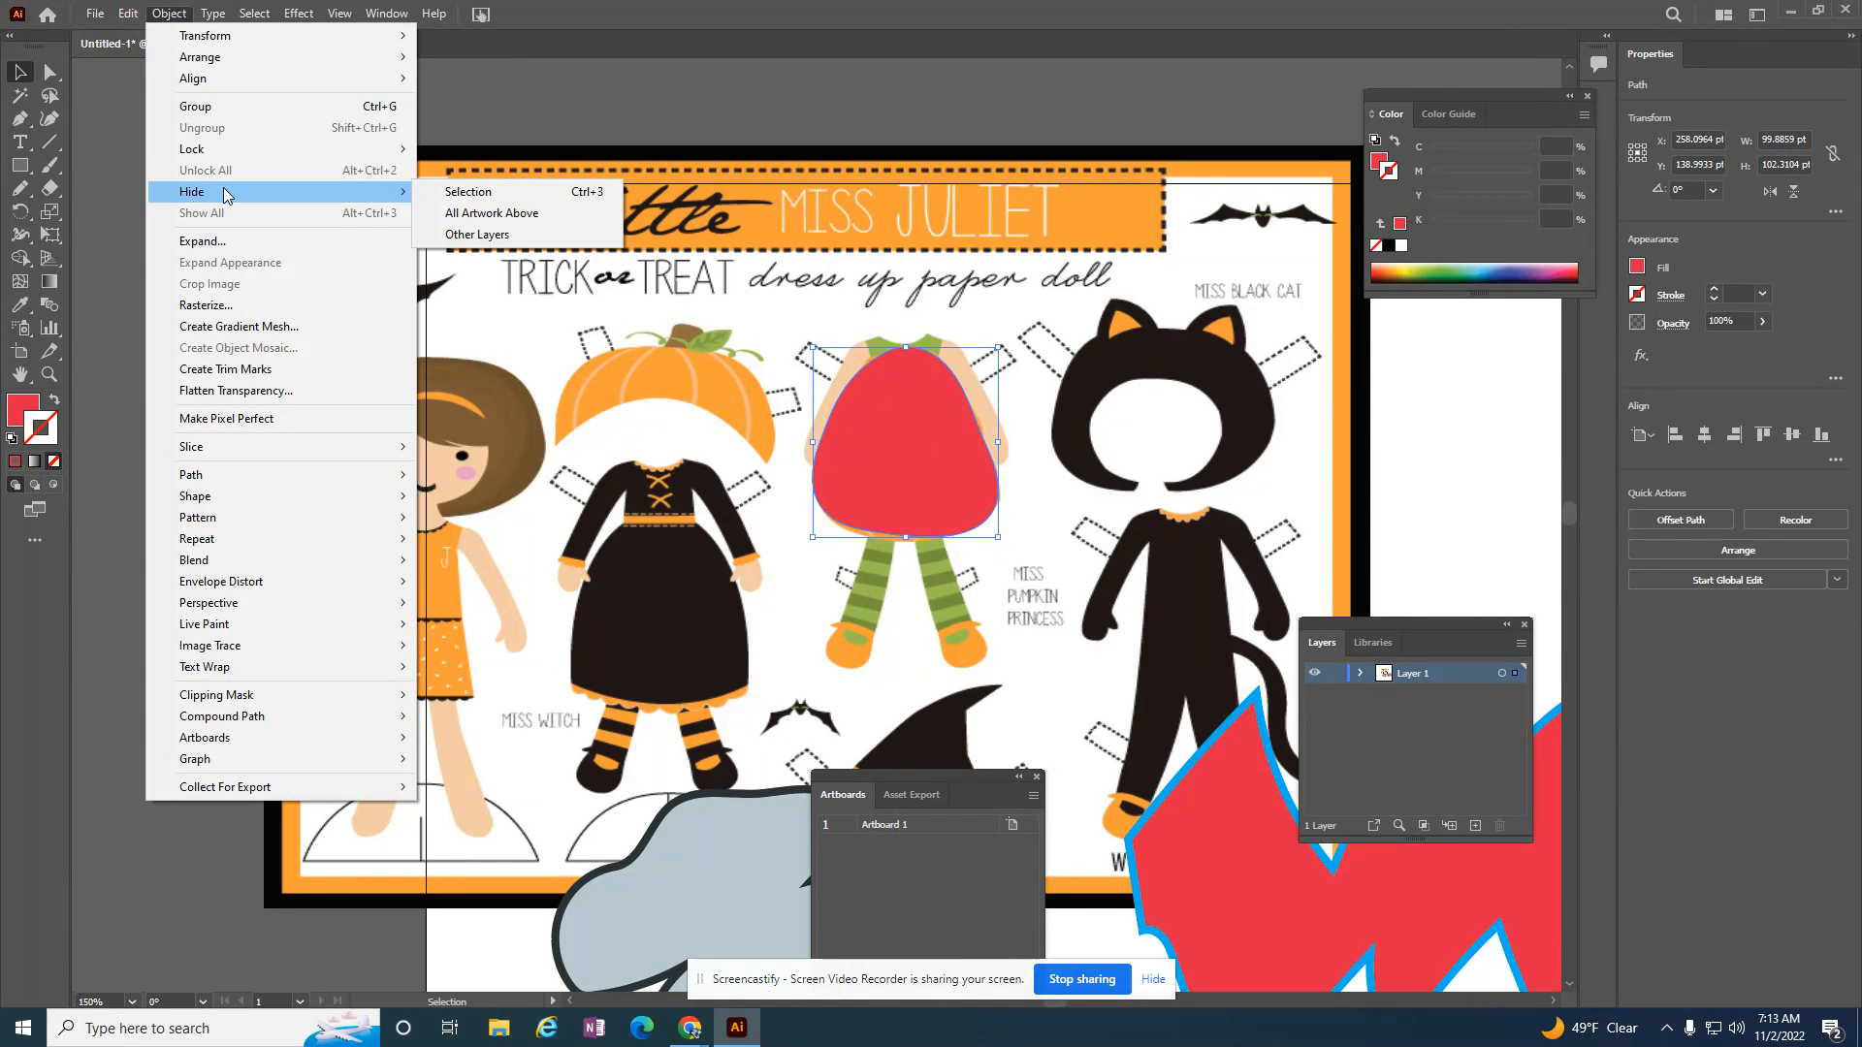
{"action": "left_click", "coordinate": [456, 192]}
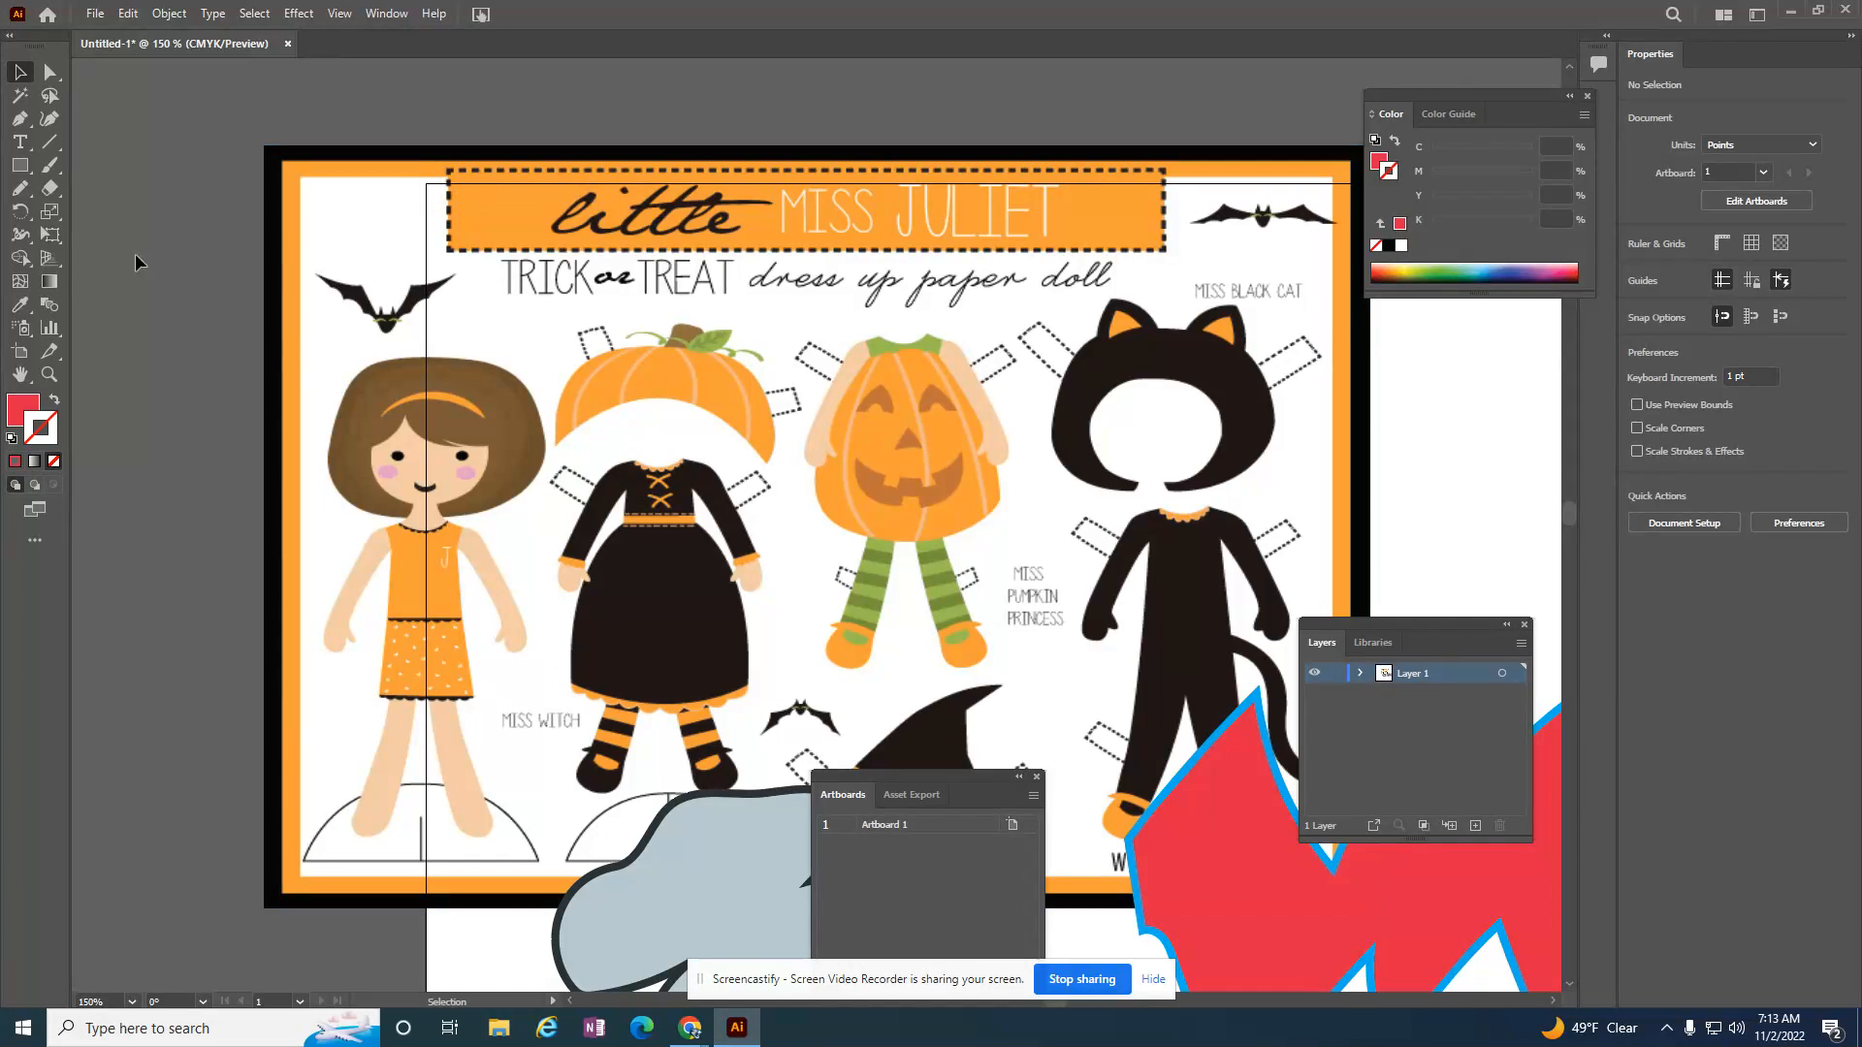
Step: Trace the pumpkin's left eye with the Pencil tool, about 19 by 16 pt, and fill it dark brown
{"action": "left_click", "coordinate": [20, 188]}
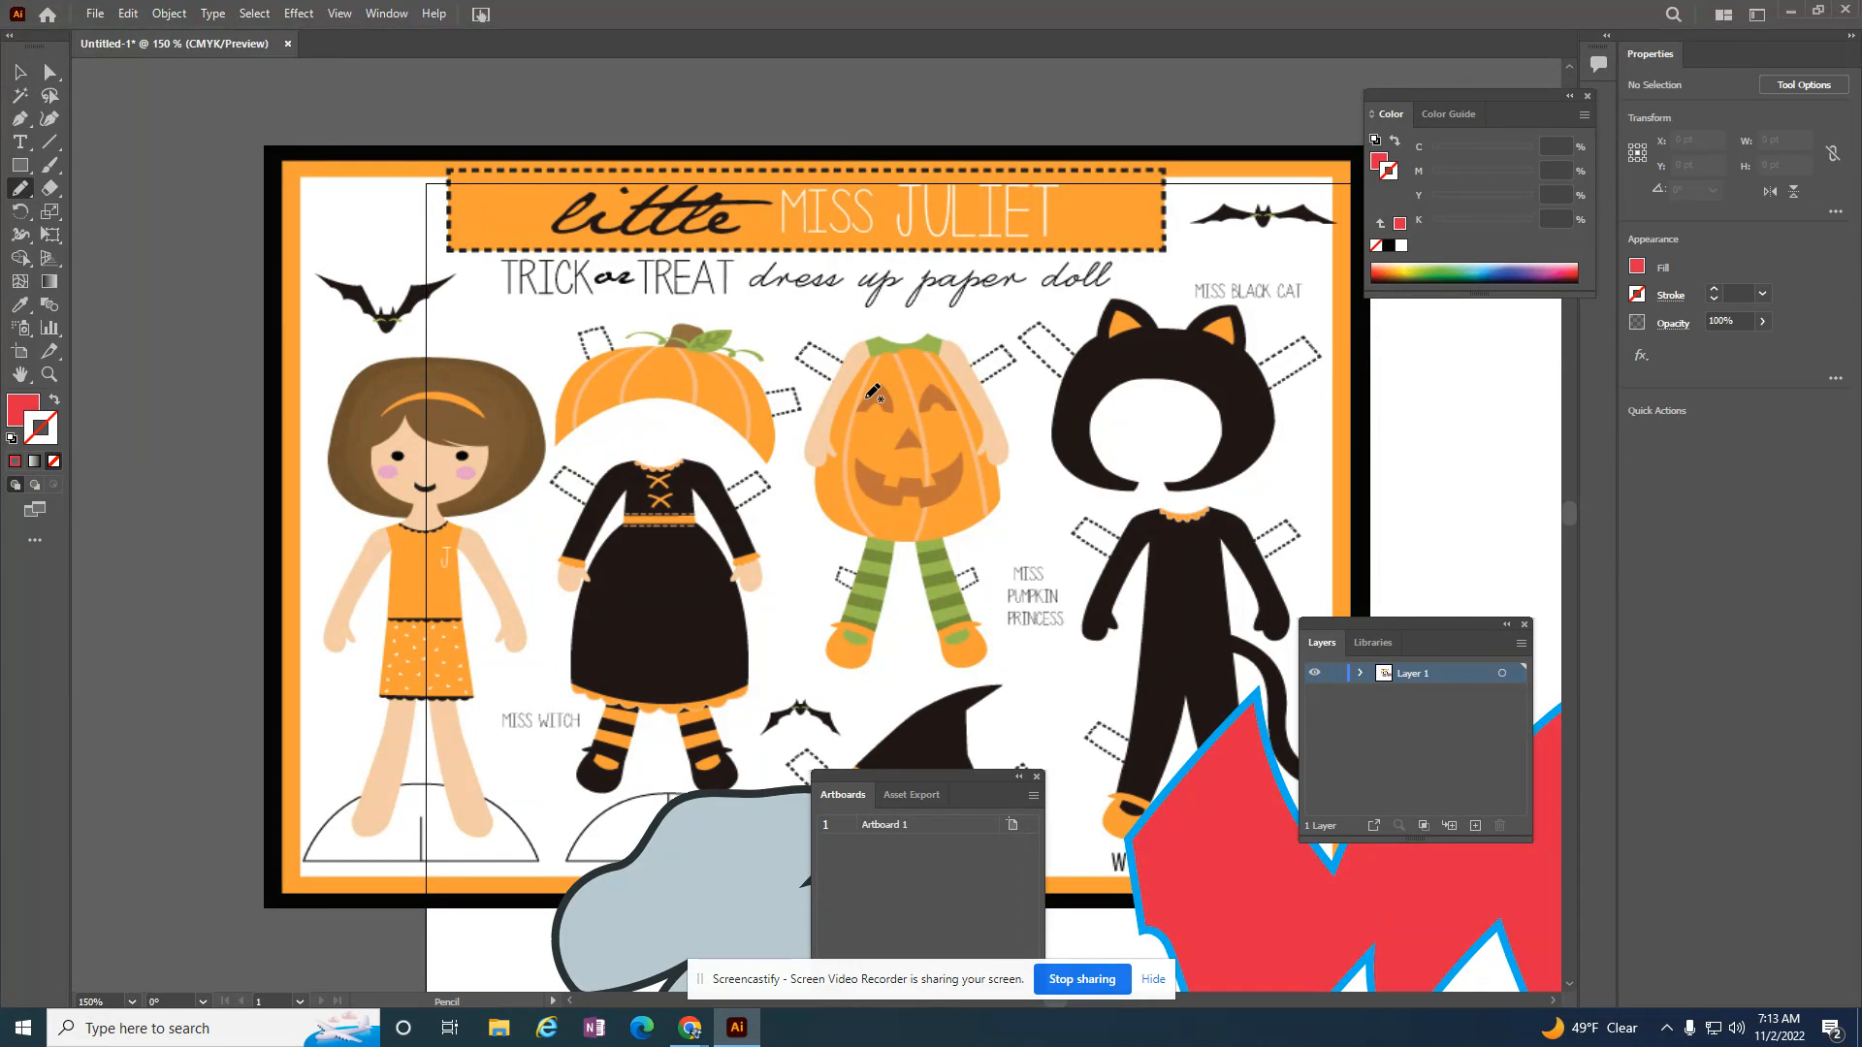
{"action": "mouse_move", "coordinate": [873, 406]}
{"action": "left_mouse_down"}
{"action": "mouse_move", "coordinate": [888, 415]}
{"action": "mouse_move", "coordinate": [867, 405]}
{"action": "left_mouse_up"}
{"action": "left_click", "coordinate": [37, 423]}
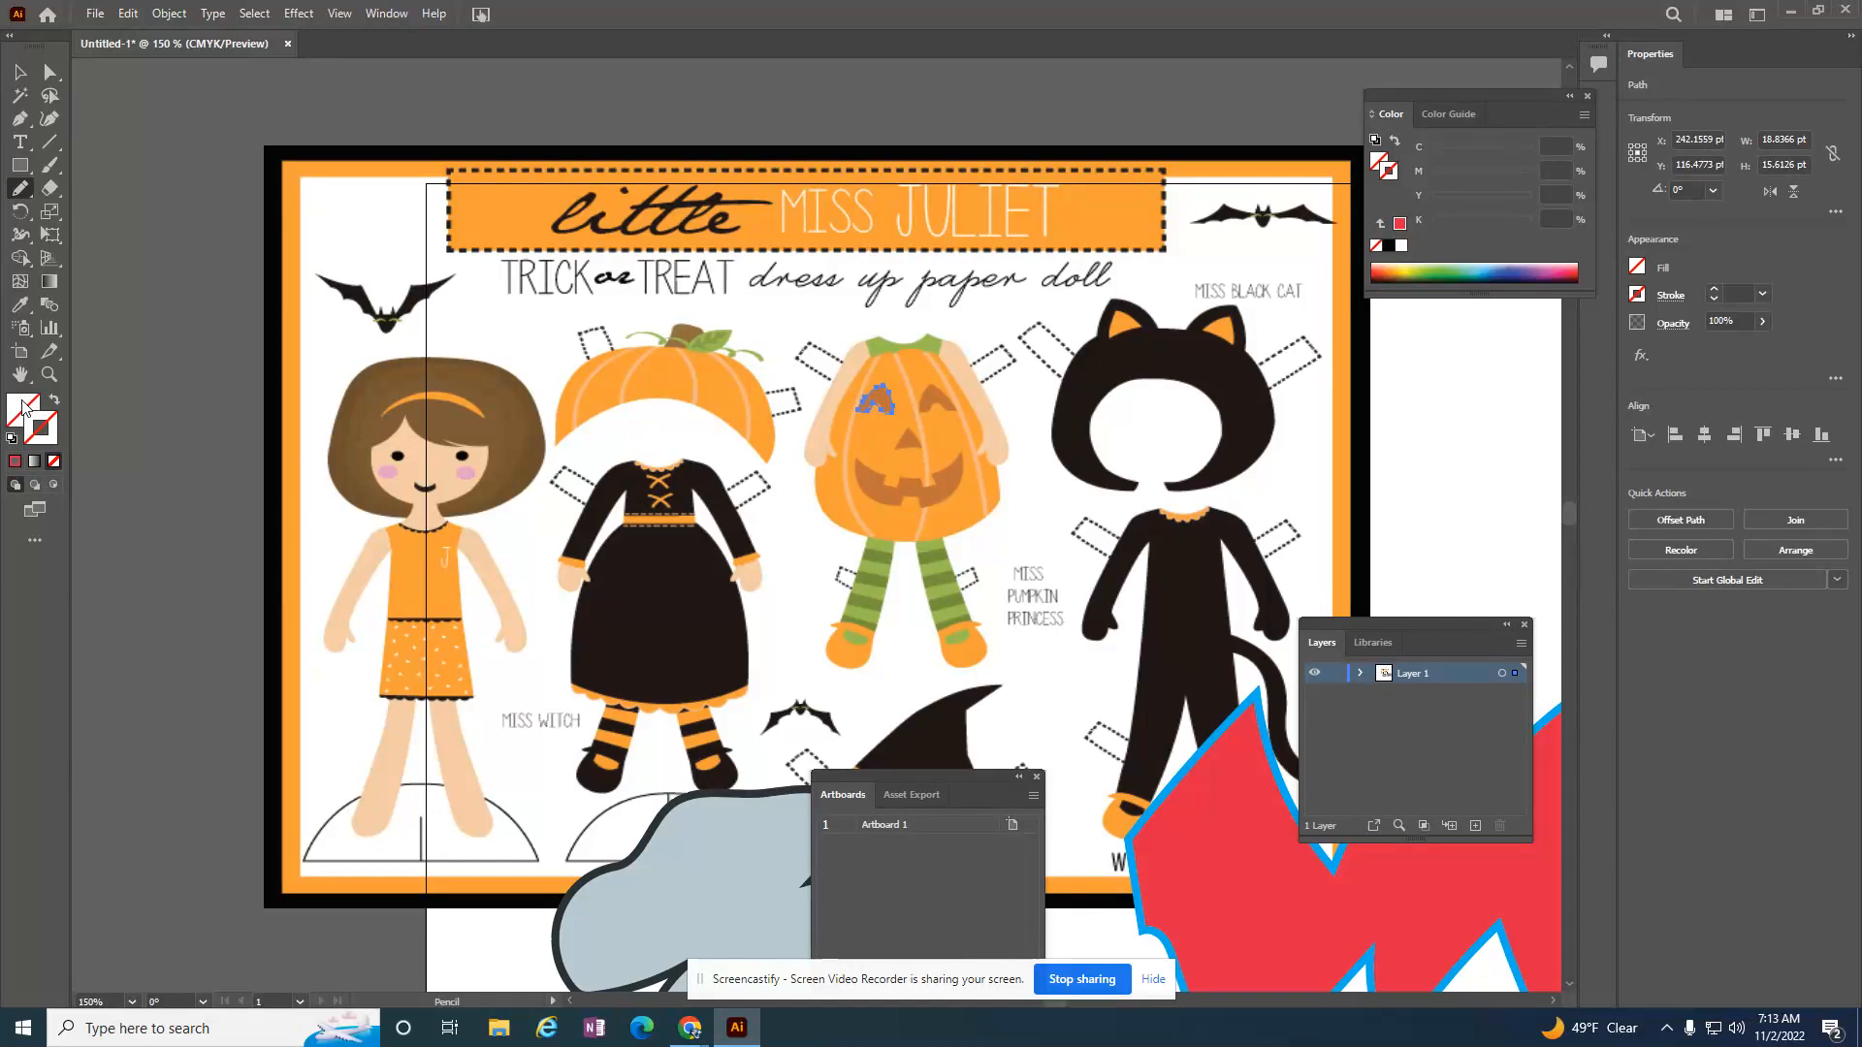
{"action": "left_click", "coordinate": [1637, 267]}
{"action": "left_click", "coordinate": [1576, 364]}
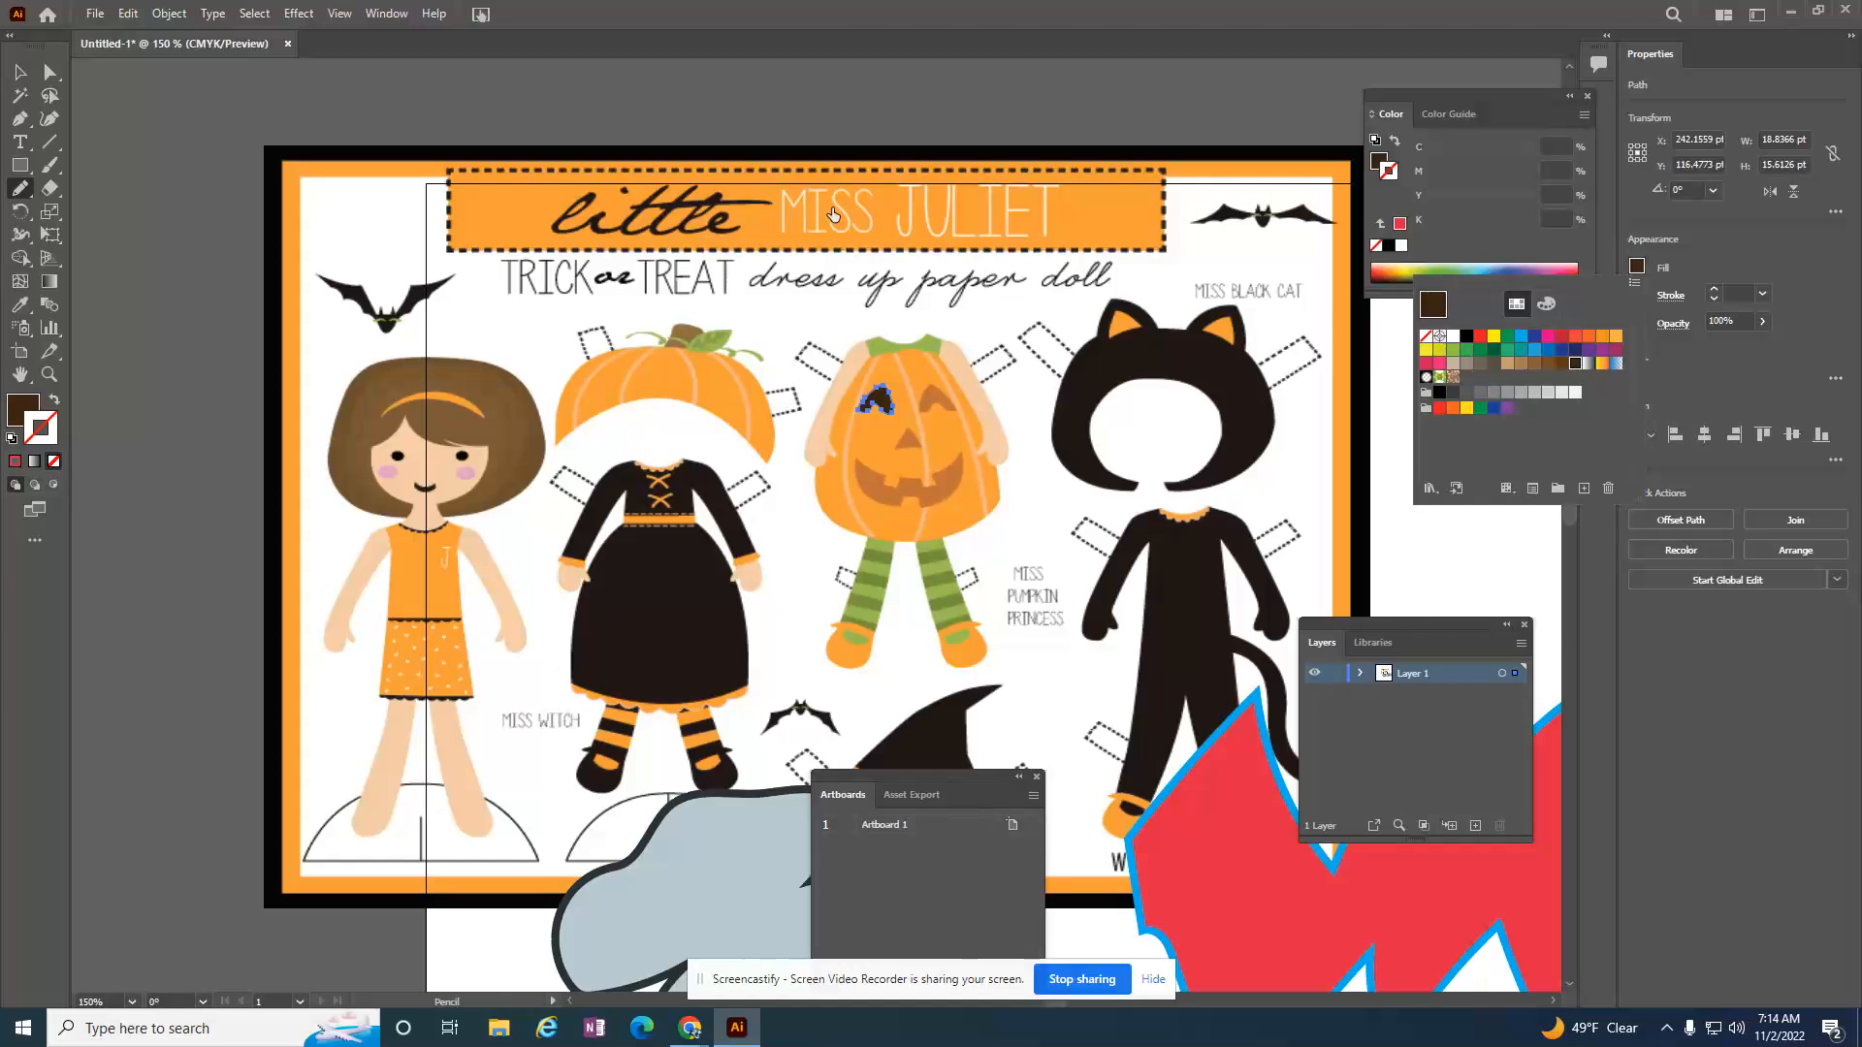
Step: Show all hidden artwork to bring back the red dress shape together with the traced eye
{"action": "left_click", "coordinate": [170, 14]}
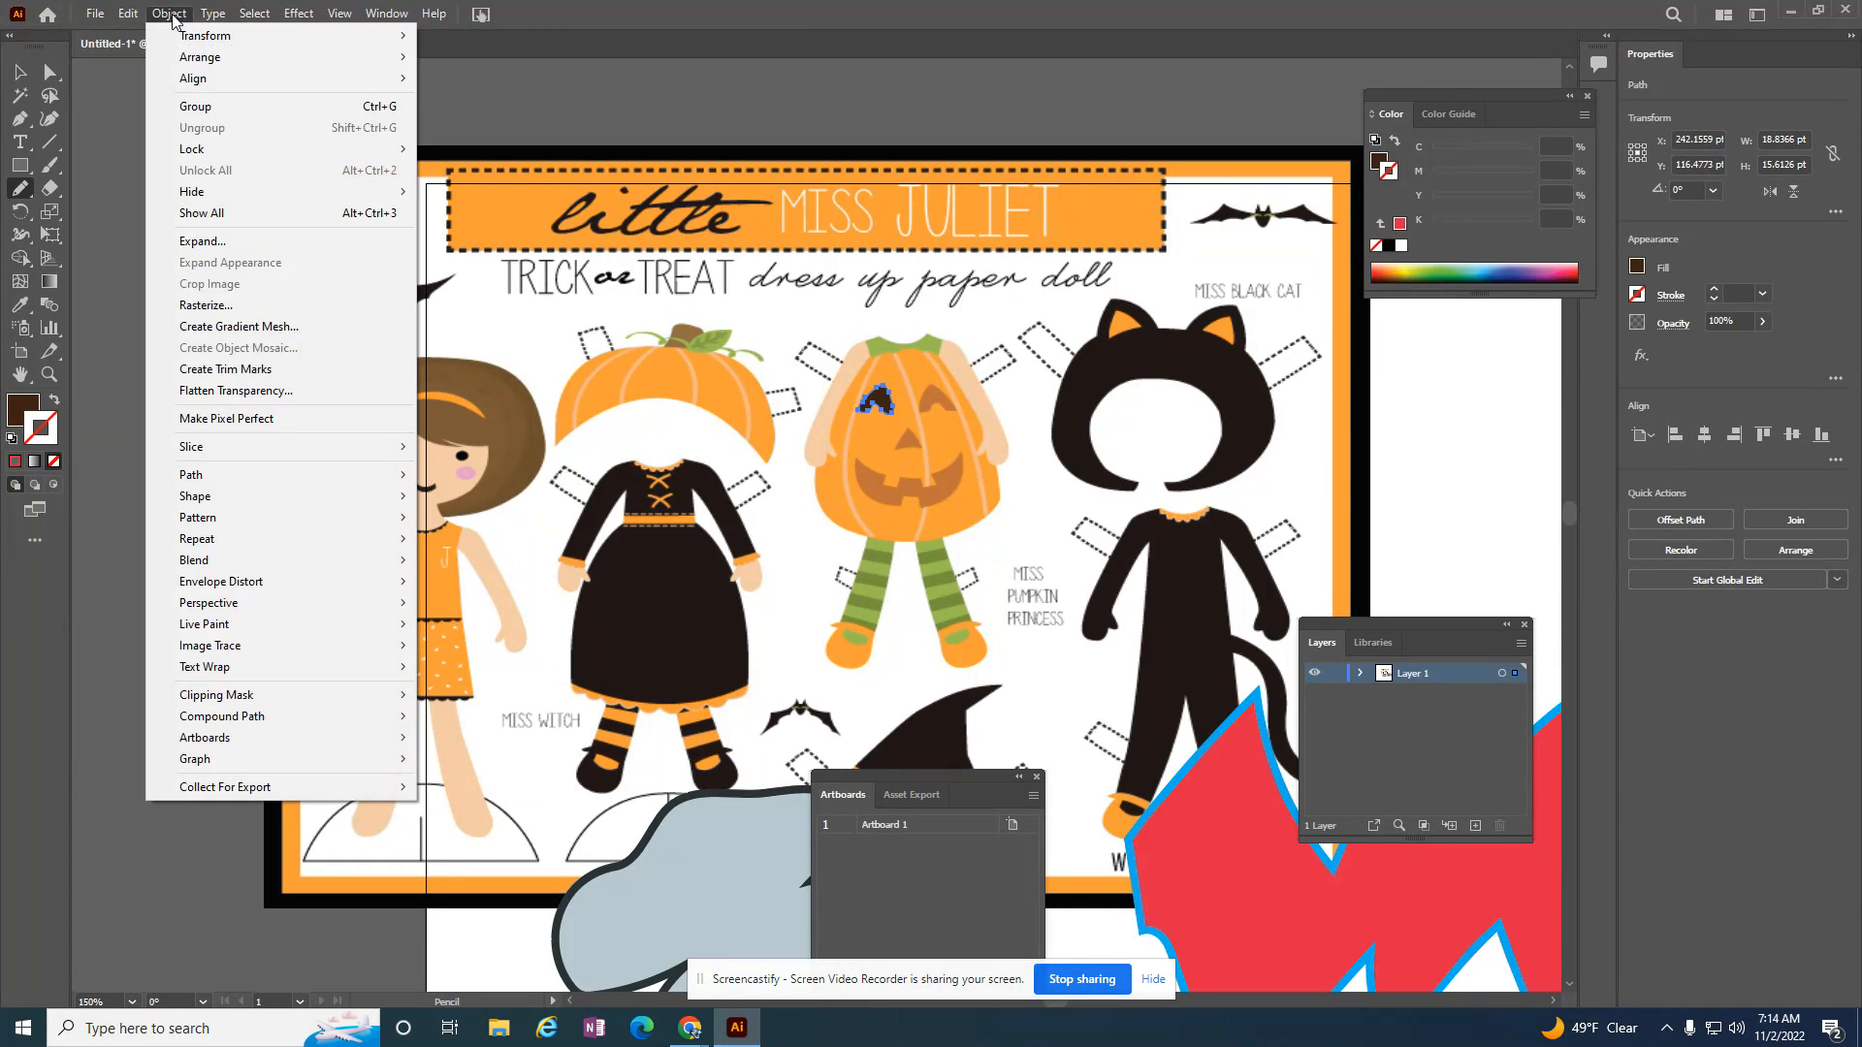
{"action": "left_click", "coordinate": [220, 213]}
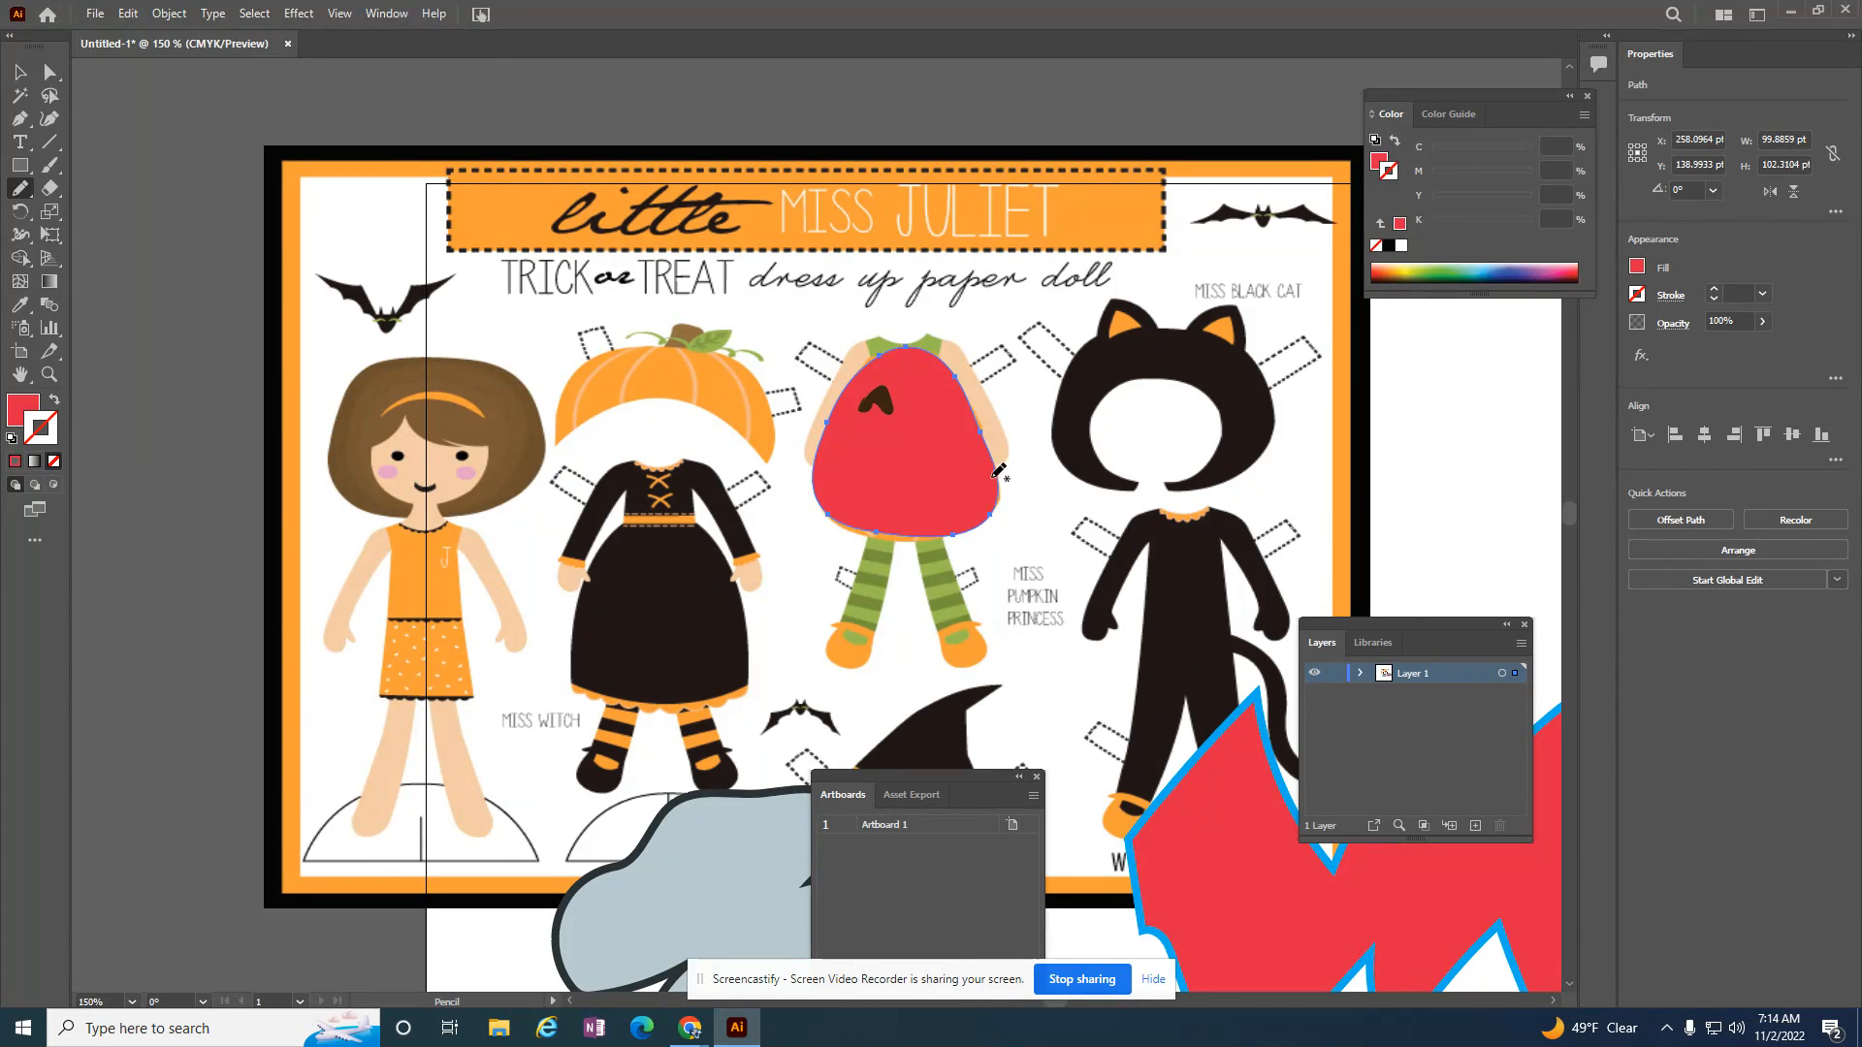
{"action": "scroll", "coordinate": [907, 573], "scroll_direction": "down", "scroll_amount": 10}
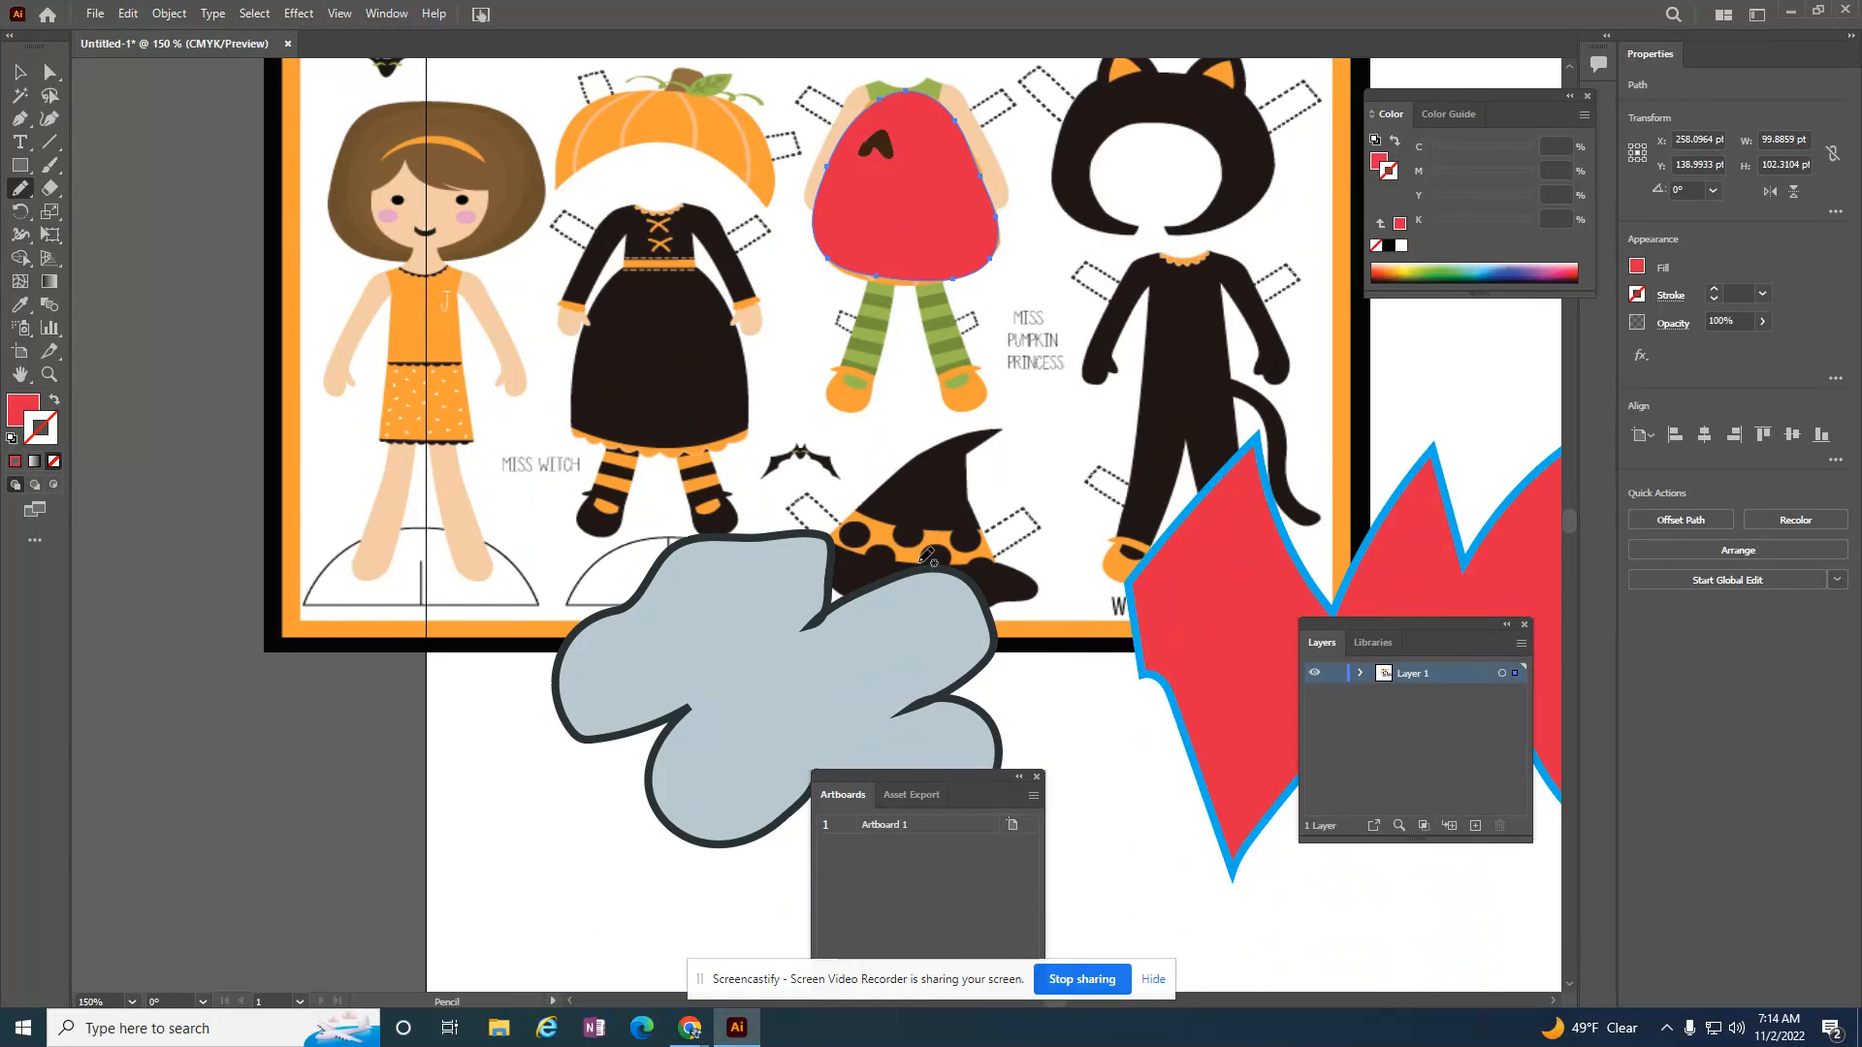